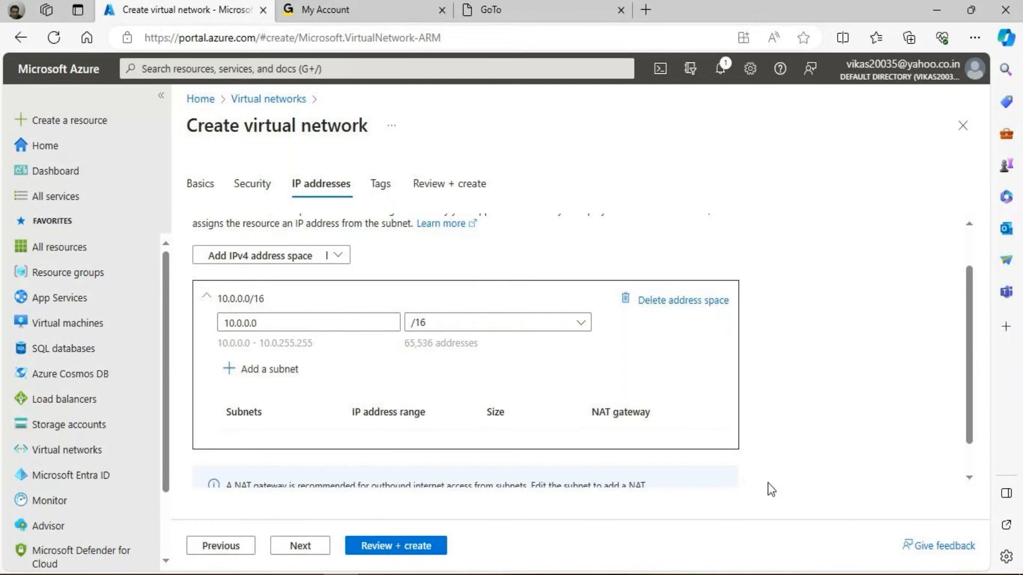
Add a subnet named S1-JUMPBOX to the 10.0.0.0/16 address space, starting at 10.0.0.0 with size /24
left_click(261, 373)
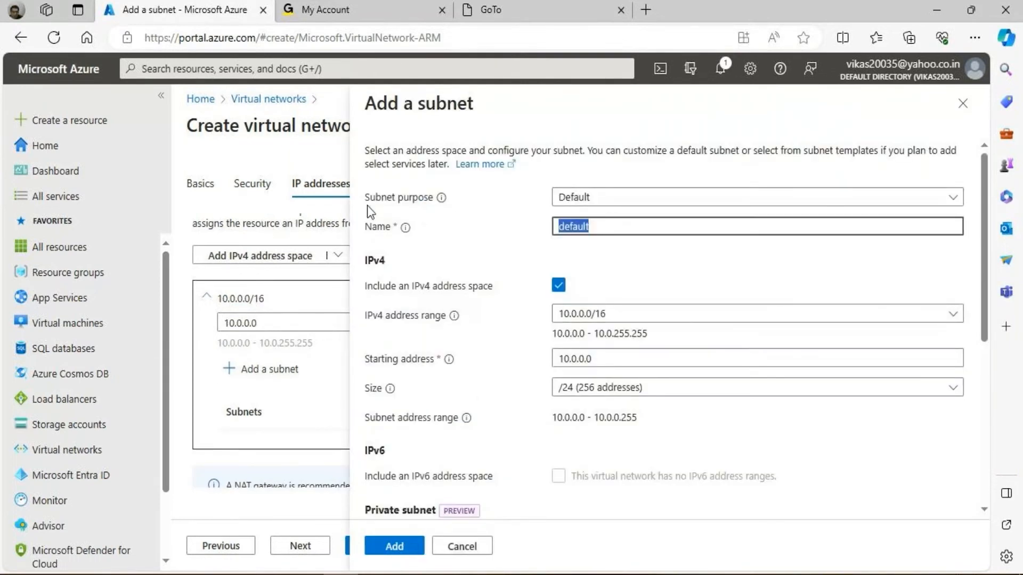
type("S1-")
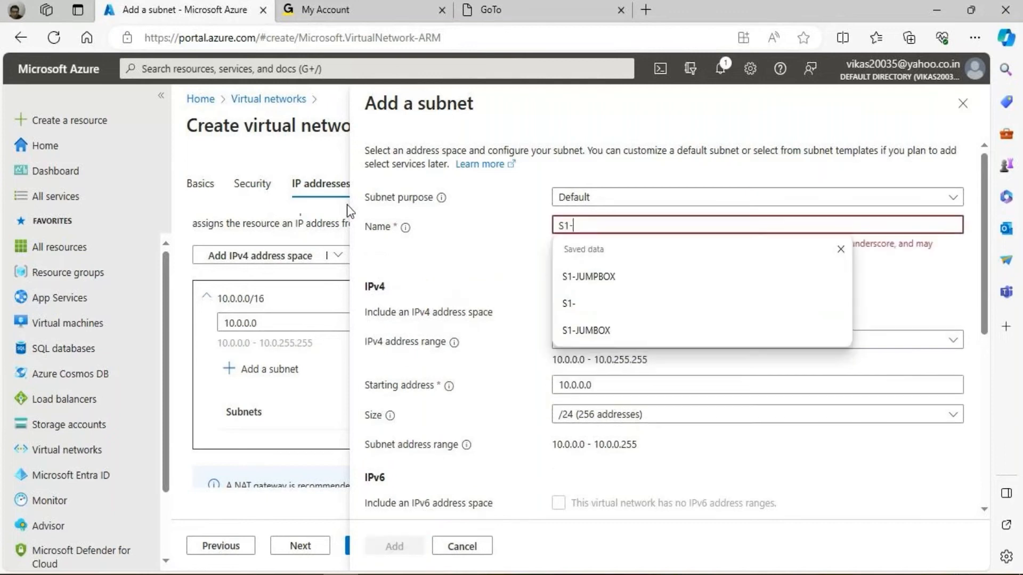
type("JUMPBOX")
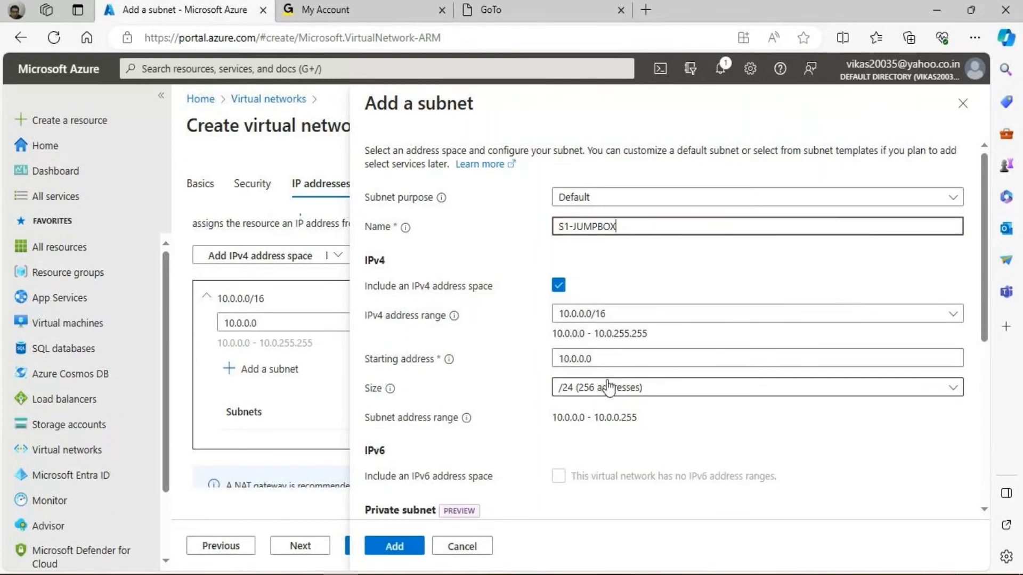
left_click(586, 358)
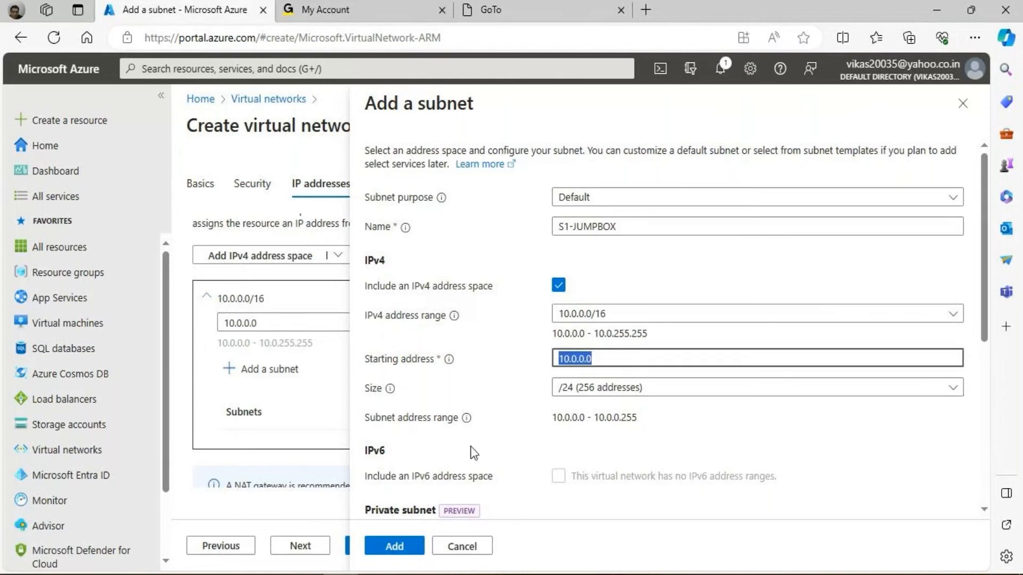
left_click(396, 547)
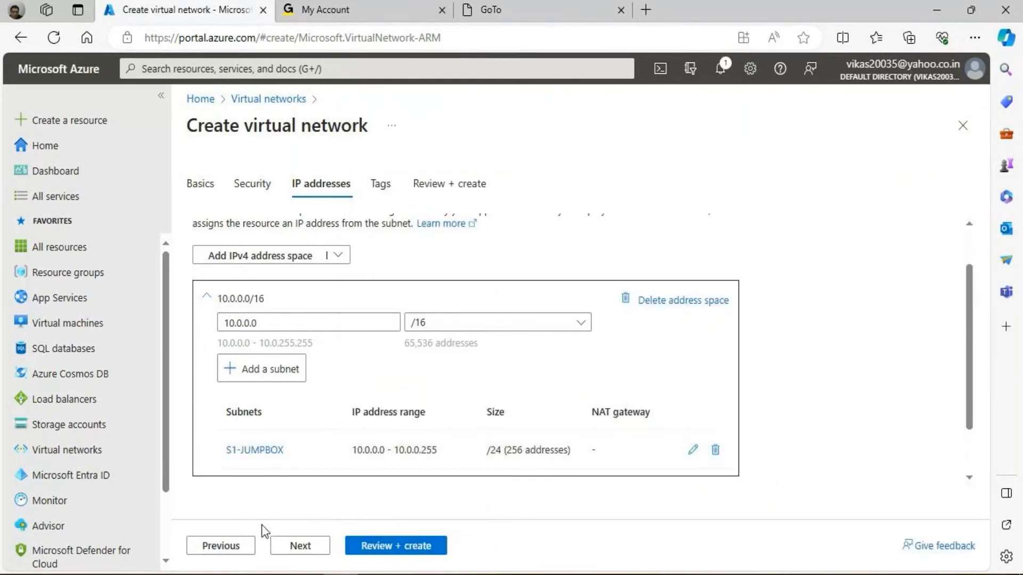
Add a second subnet named S2-WEB to the 10.0.0.0/16 address space
left_click(261, 379)
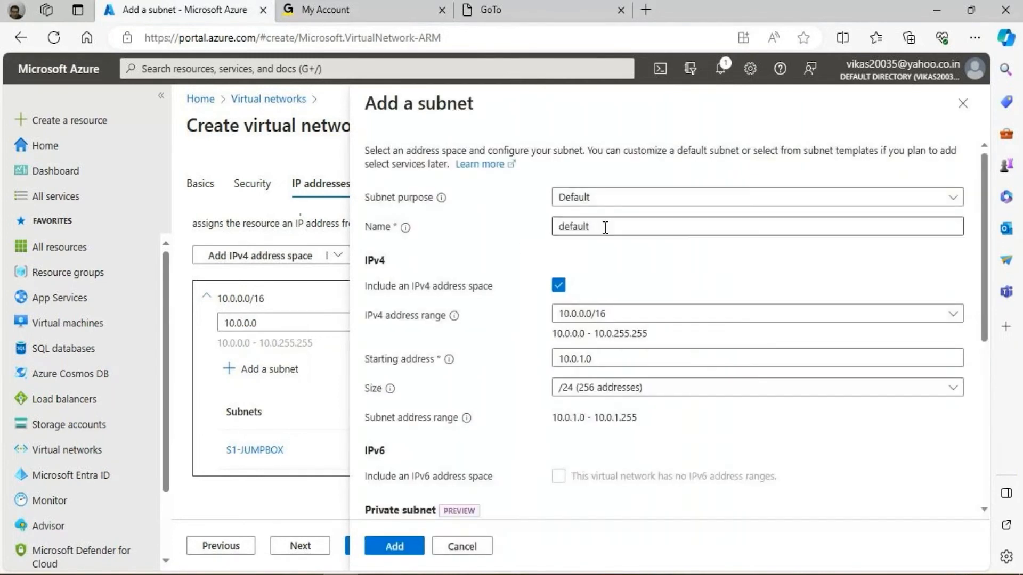
left_click_drag(605, 226, 450, 223)
type("S2")
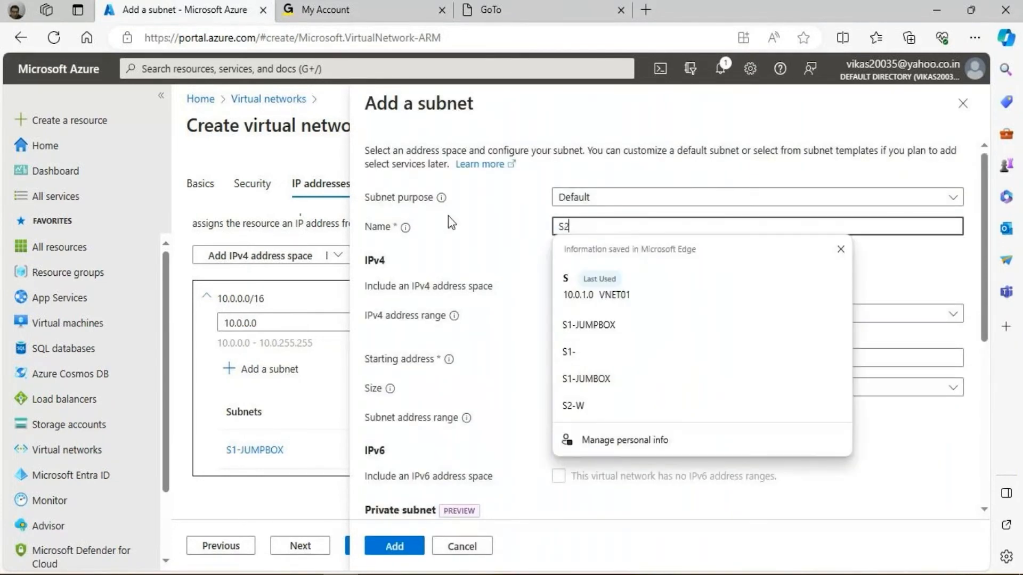
type("-WEB")
key("Tab")
left_click(394, 546)
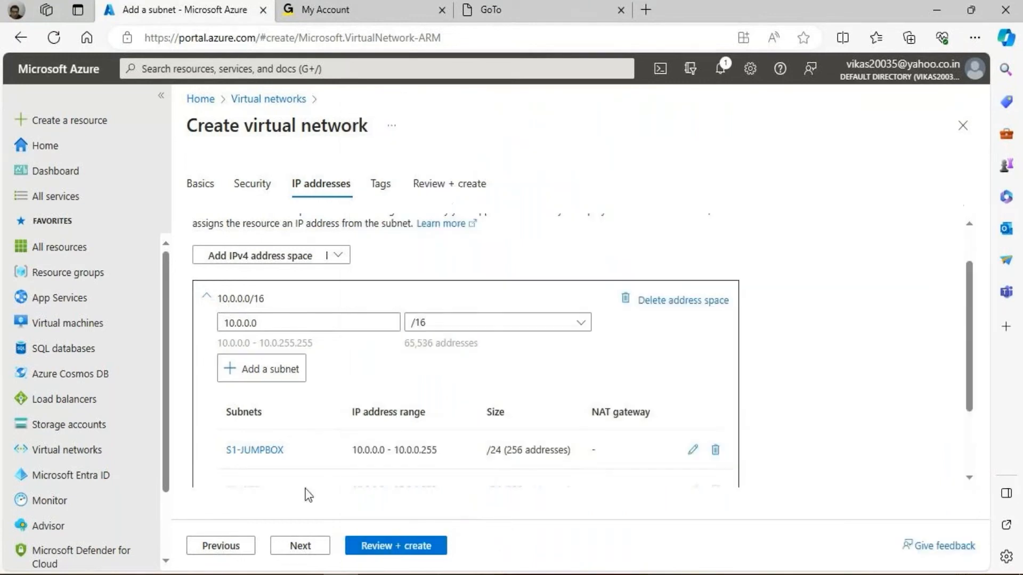
Add a subnet with the Azure Firewall purpose, and review and create the virtual network
scroll(373, 480, "down", 1)
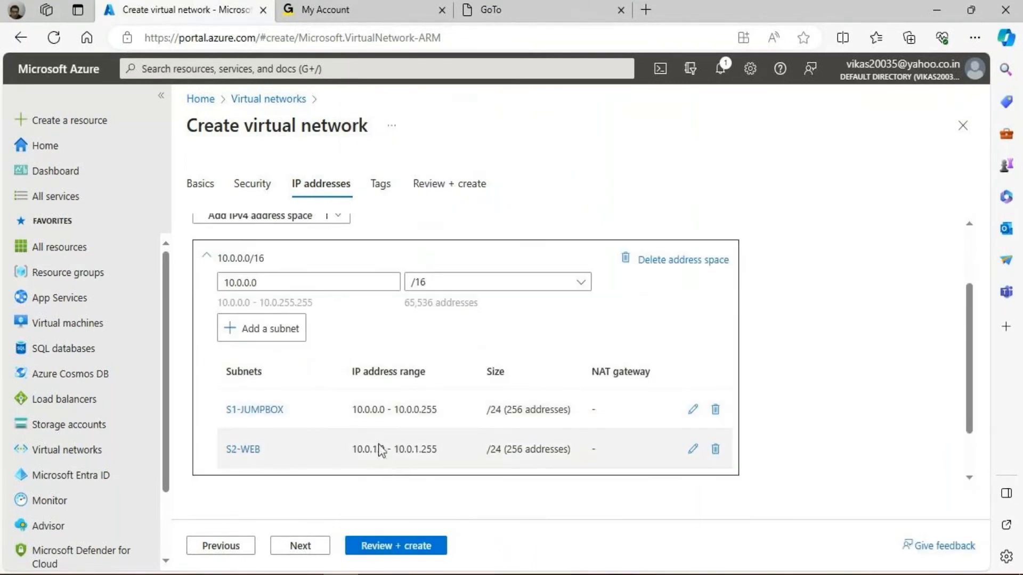
left_click(383, 449)
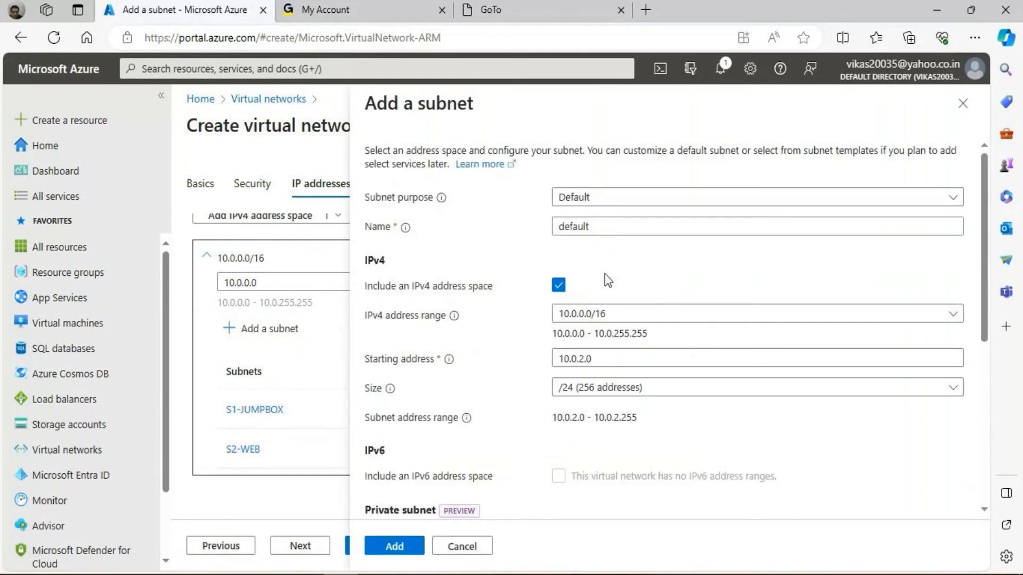
left_click(730, 197)
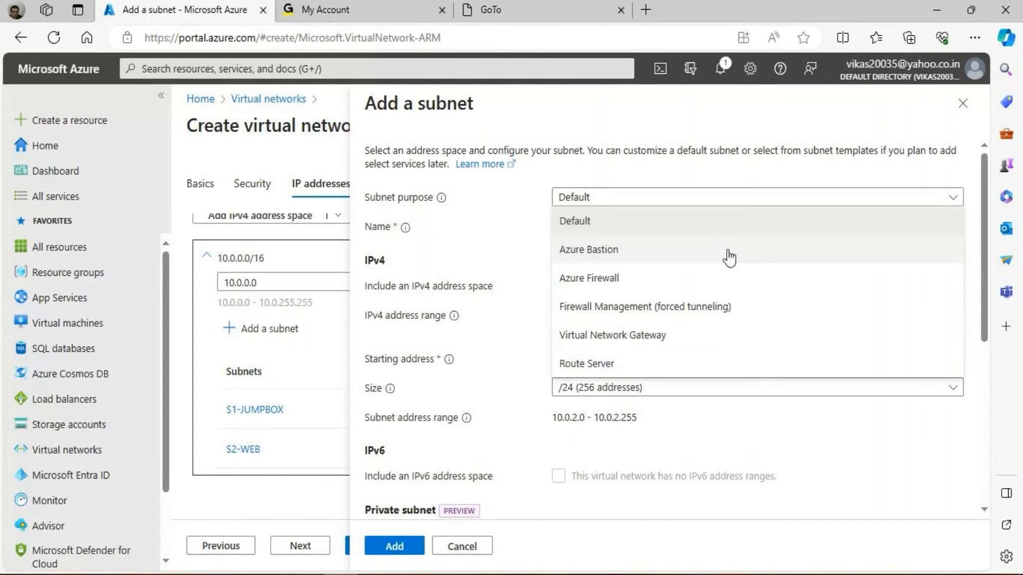
left_click(605, 278)
left_click_drag(642, 229, 551, 238)
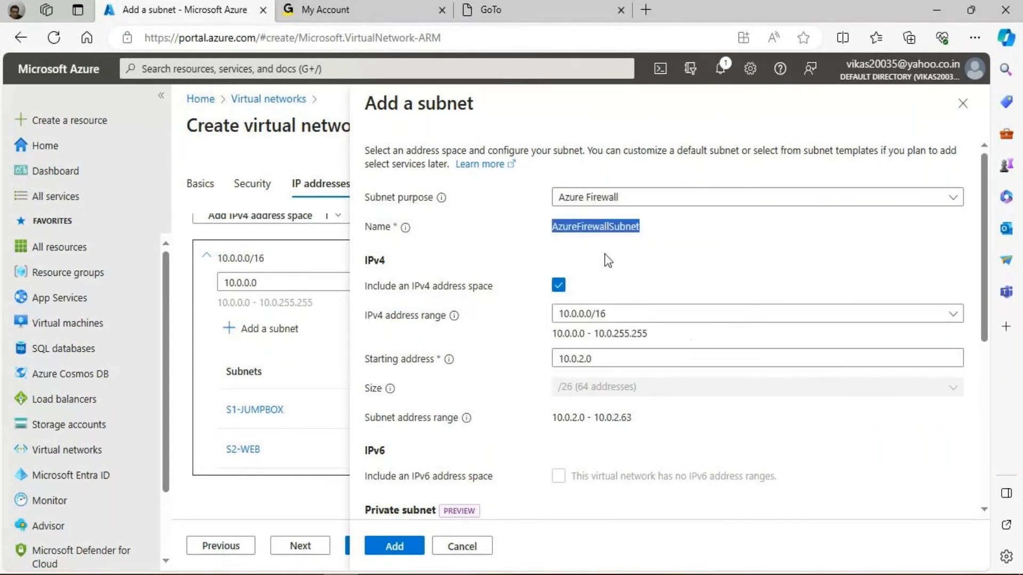
left_click(394, 547)
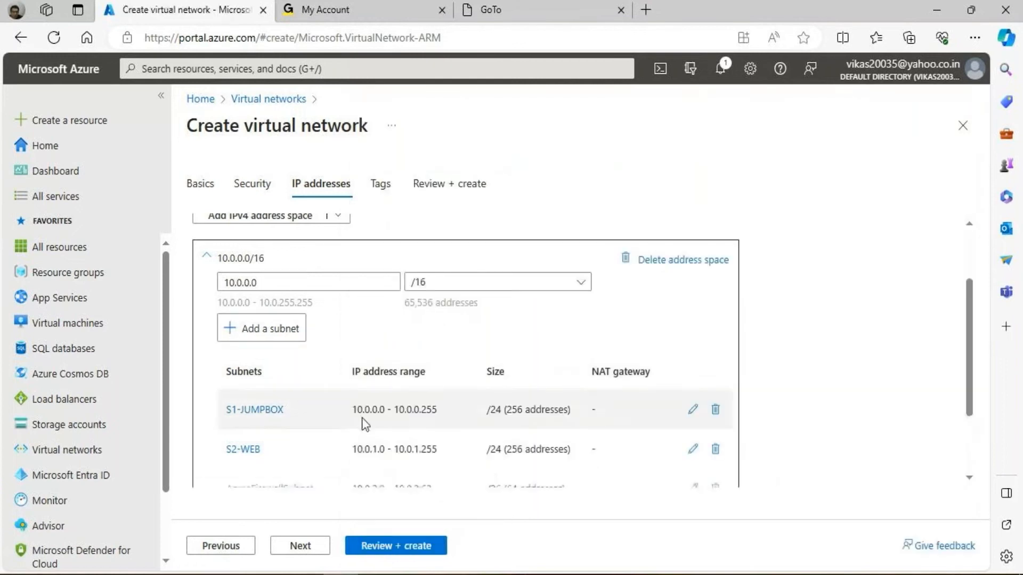
scroll(362, 424, "down", 1)
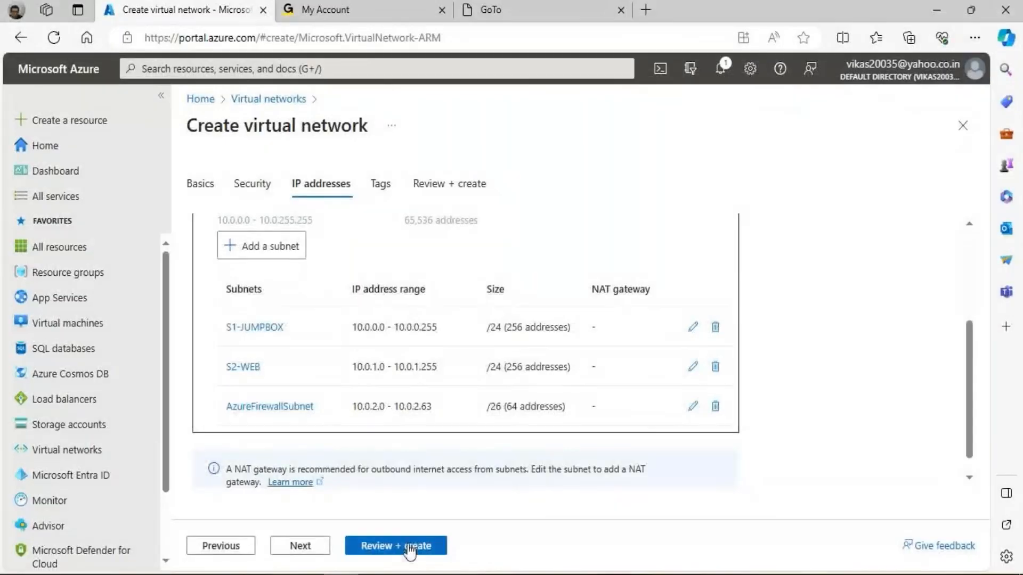
left_click(404, 546)
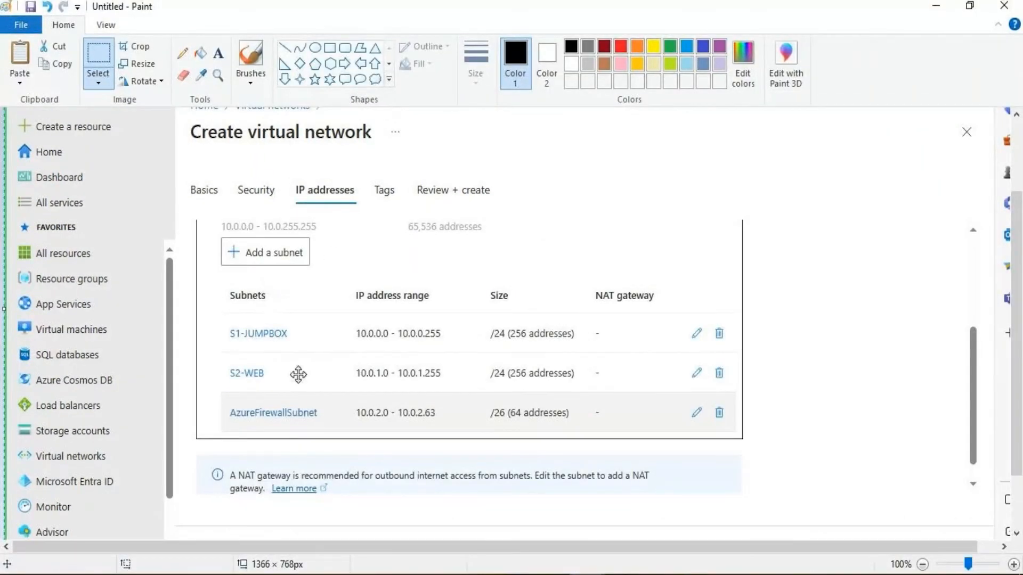
In Paint, sketch a black connector line and a computer beside the S1-JUMPBOX row of the subnet screenshot
left_click(346, 48)
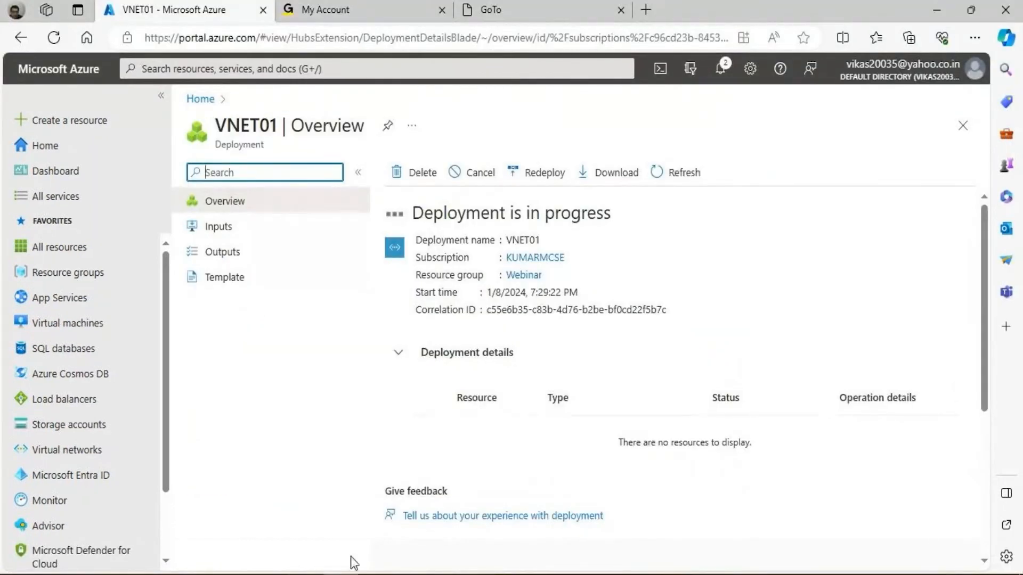
left_click(587, 574)
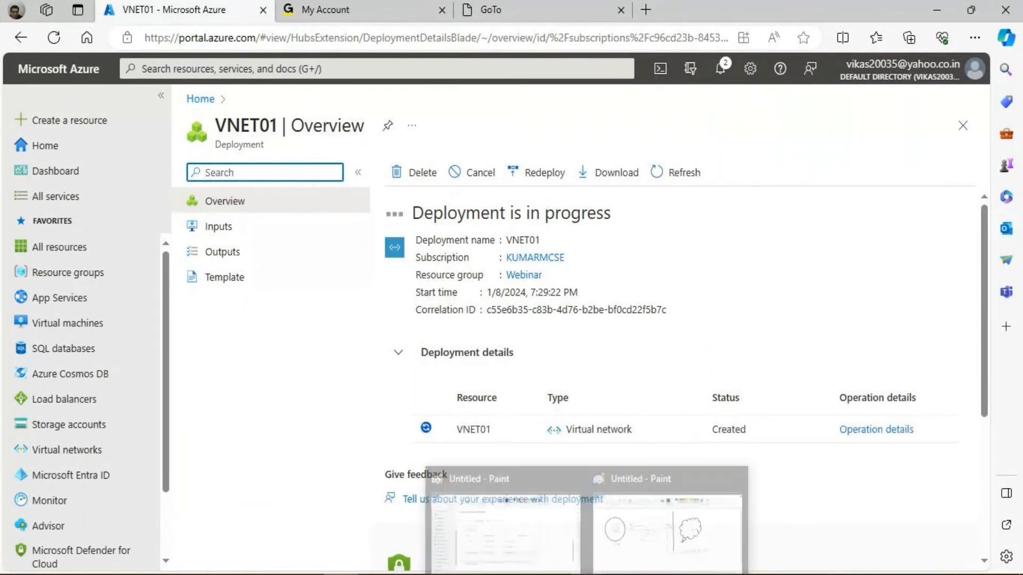
left_click(526, 554)
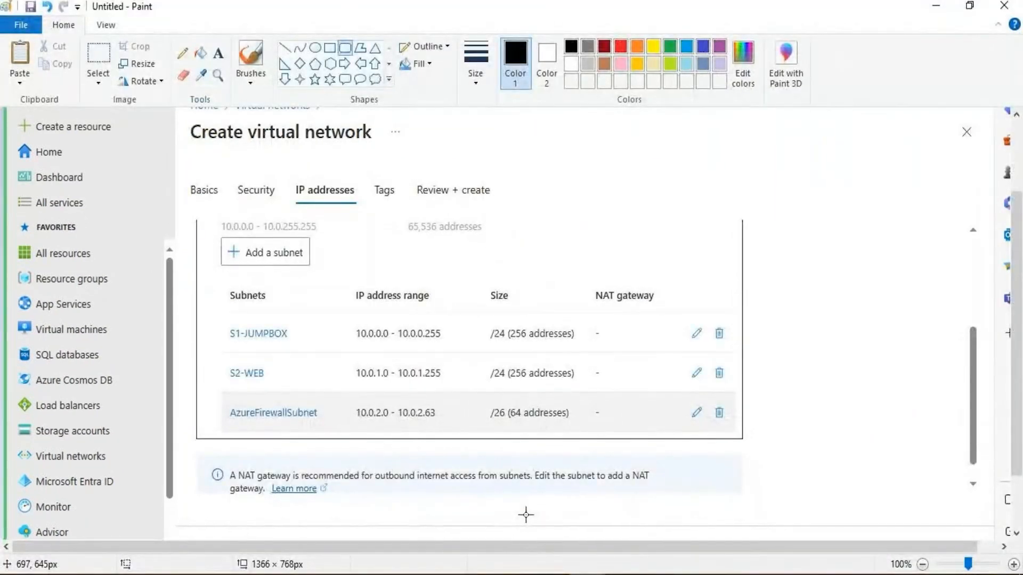
left_click(263, 501)
left_click(182, 53)
left_click_drag(738, 333, 775, 328)
left_click_drag(805, 312, 806, 349)
mouse_move(805, 308)
left_mouse_down()
mouse_move(823, 353)
mouse_move(845, 355)
left_mouse_up()
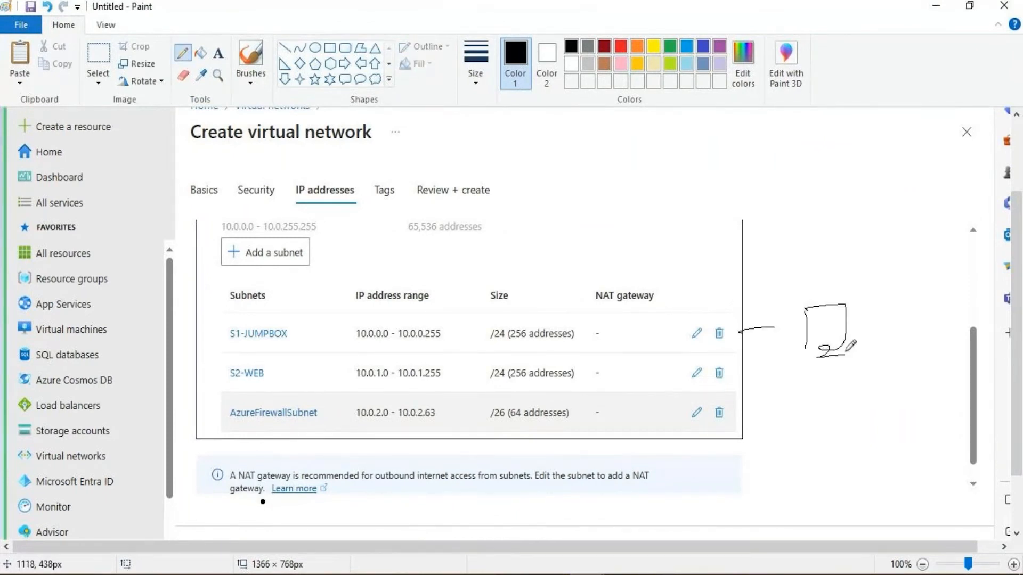
Draw a small red scribbled box on the side of the S1-JUMPBOX computer facing its connector line
left_click(619, 47)
left_click_drag(790, 324, 795, 341)
left_click(346, 47)
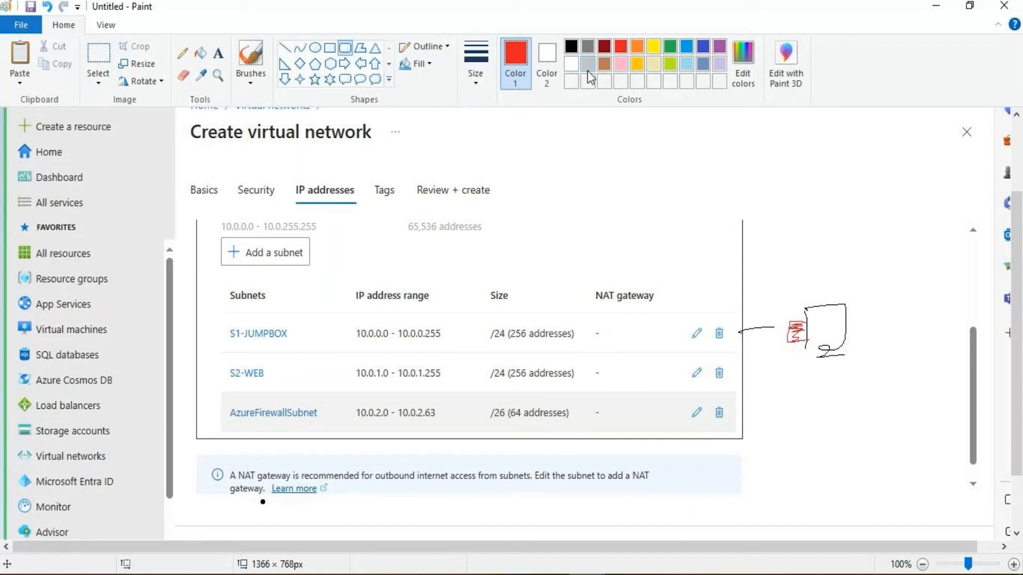
Sketch a black connector line and computer beside the S2-WEB row, with a small green scribbled box on its side
left_click(570, 47)
left_click(182, 53)
mouse_move(744, 377)
left_mouse_down()
mouse_move(784, 376)
mouse_move(807, 398)
mouse_move(853, 399)
left_mouse_up()
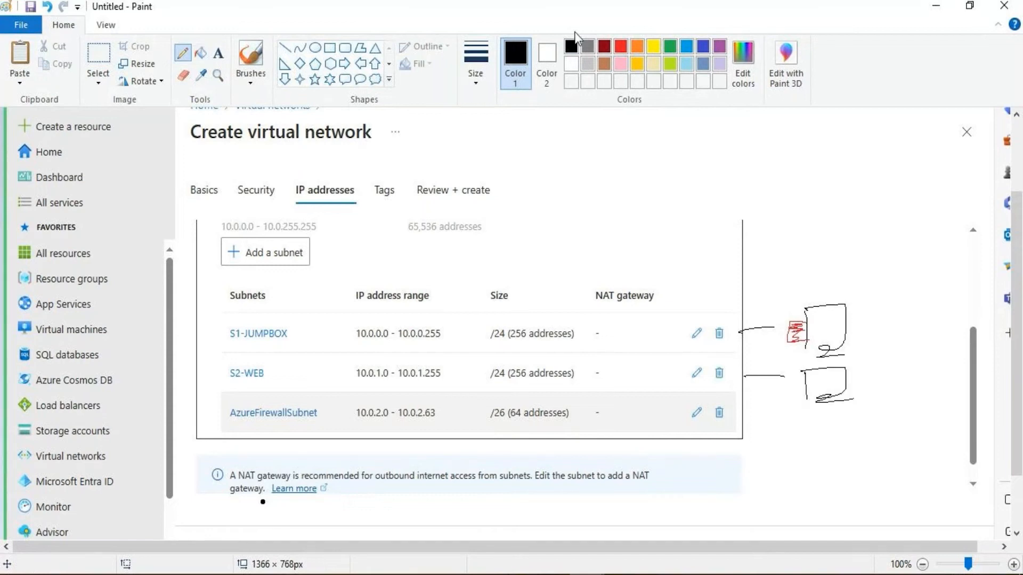
left_click(670, 46)
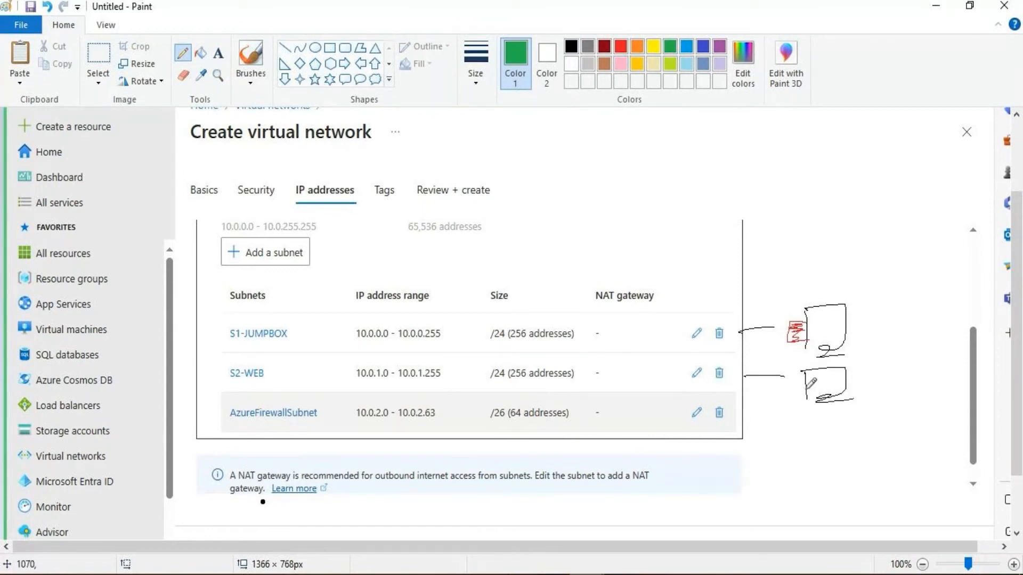
mouse_move(804, 380)
left_mouse_down()
mouse_move(798, 392)
mouse_move(809, 393)
left_mouse_up()
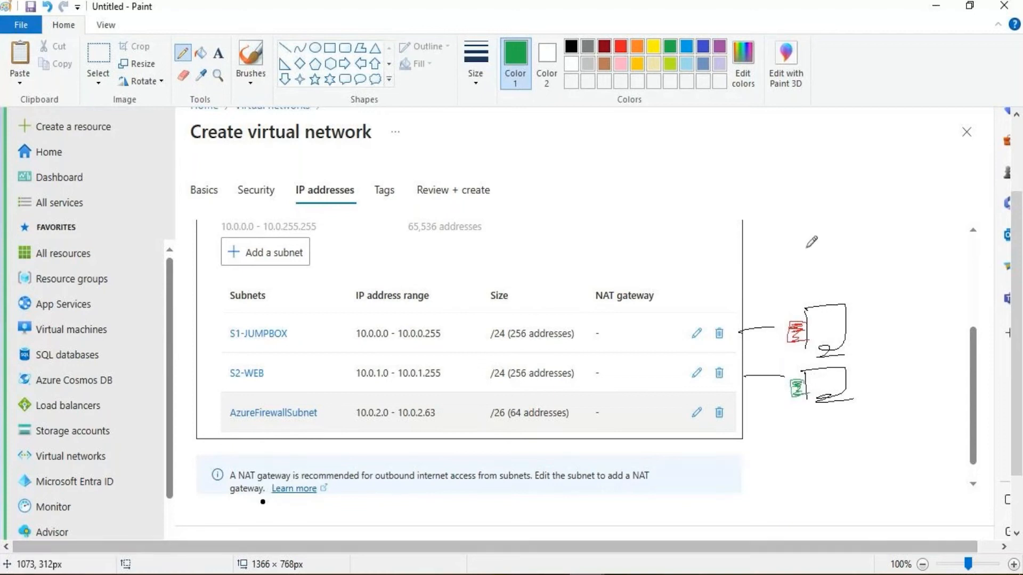
Label the two sketched computers JP and Web in green handwriting
mouse_move(814, 324)
left_mouse_down()
mouse_move(827, 323)
mouse_move(817, 337)
mouse_move(833, 338)
left_mouse_up()
left_click_drag(831, 322, 833, 331)
left_click_drag(812, 379, 840, 383)
Draw a green arrow from the JP computer and handwrite the IP address 10.0.0.4 beside it
mouse_move(847, 305)
left_mouse_down()
mouse_move(911, 270)
mouse_move(956, 269)
left_mouse_up()
left_click(900, 280)
left_click(922, 275)
left_click(942, 269)
left_click_drag(955, 260, 952, 278)
Draw a green line from the Web computer and handwrite the IP address 10.0.1.4 beside it
left_click_drag(843, 379, 910, 346)
left_click(899, 351)
left_click(919, 351)
left_click(934, 343)
mouse_move(929, 338)
left_mouse_down()
mouse_move(926, 355)
mouse_move(951, 342)
left_mouse_up()
left_click_drag(950, 333, 952, 349)
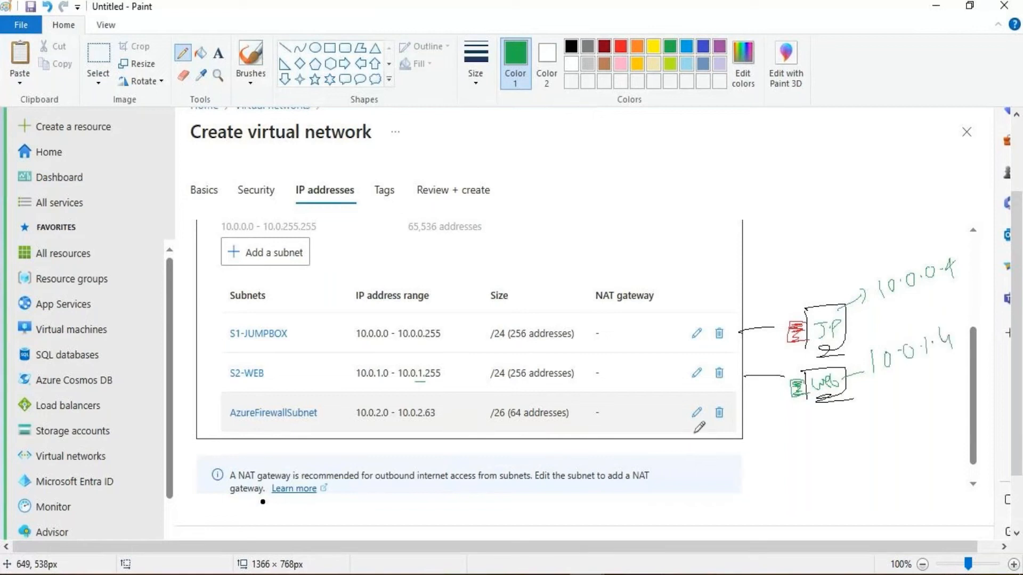
Draw a green arrow from the AzureFirewallSubnet row, underline 2.63 in its range, and handwrite 10.0.2.4 at the arrowhead
mouse_move(670, 421)
left_mouse_down()
mouse_move(698, 467)
mouse_move(773, 457)
left_mouse_up()
mouse_move(767, 448)
left_mouse_down()
mouse_move(764, 470)
mouse_move(798, 470)
mouse_move(814, 446)
mouse_move(830, 453)
mouse_move(845, 443)
left_mouse_up()
left_click_drag(417, 421, 433, 421)
left_click(859, 449)
mouse_move(873, 426)
left_mouse_down()
mouse_move(889, 449)
mouse_move(907, 441)
left_mouse_up()
left_click_drag(903, 418, 905, 450)
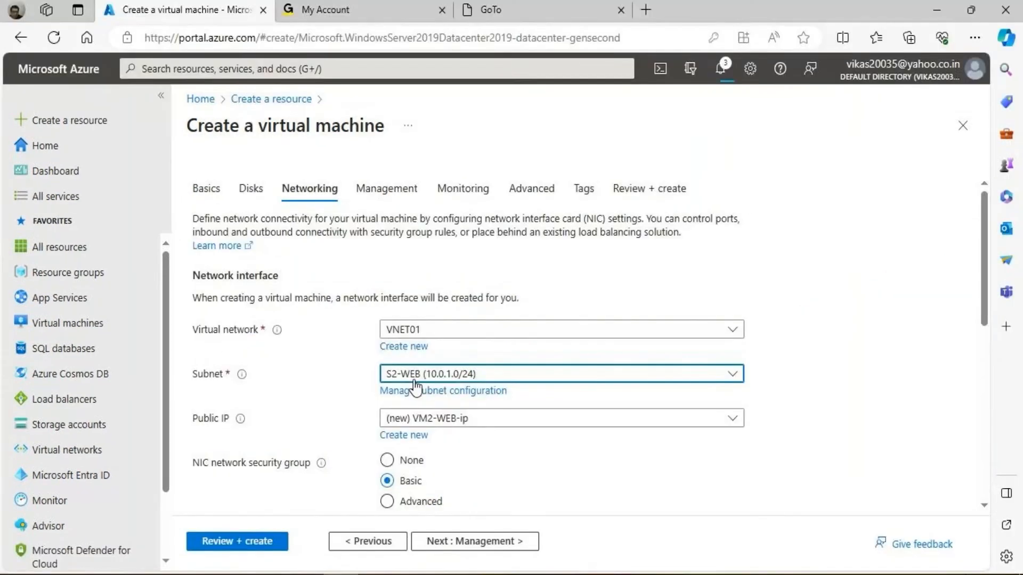
In the Azure portal, set the VM2-WEB virtual machine's public IP to None and proceed to its review
scroll(406, 350, "down", 1)
scroll(407, 346, "down", 1)
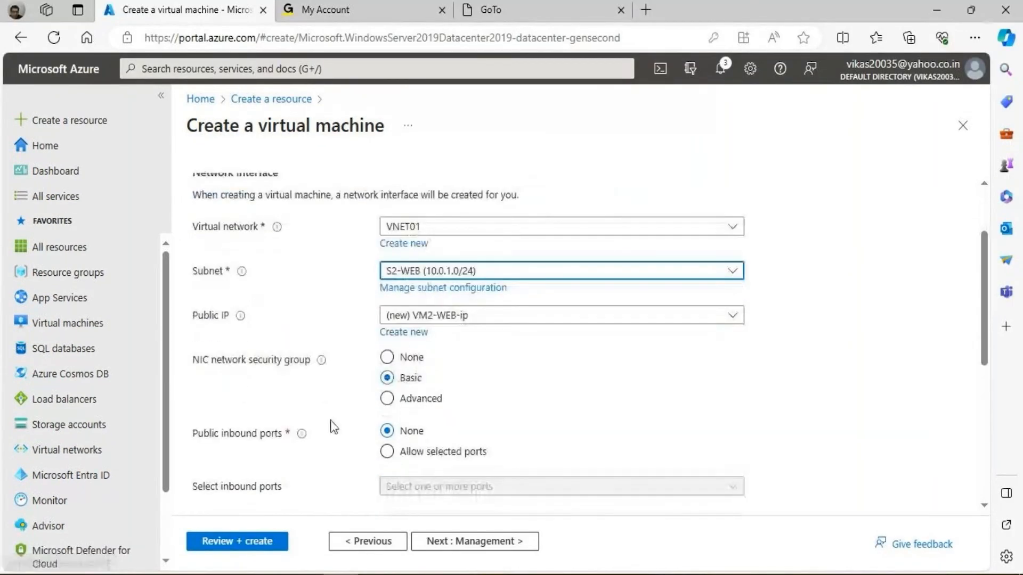
left_click(480, 317)
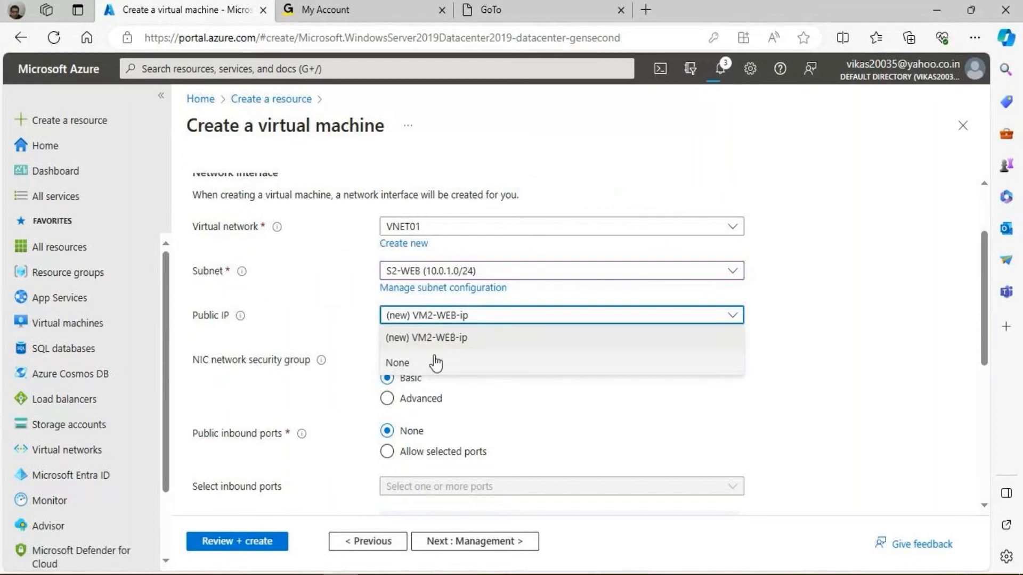
left_click(431, 361)
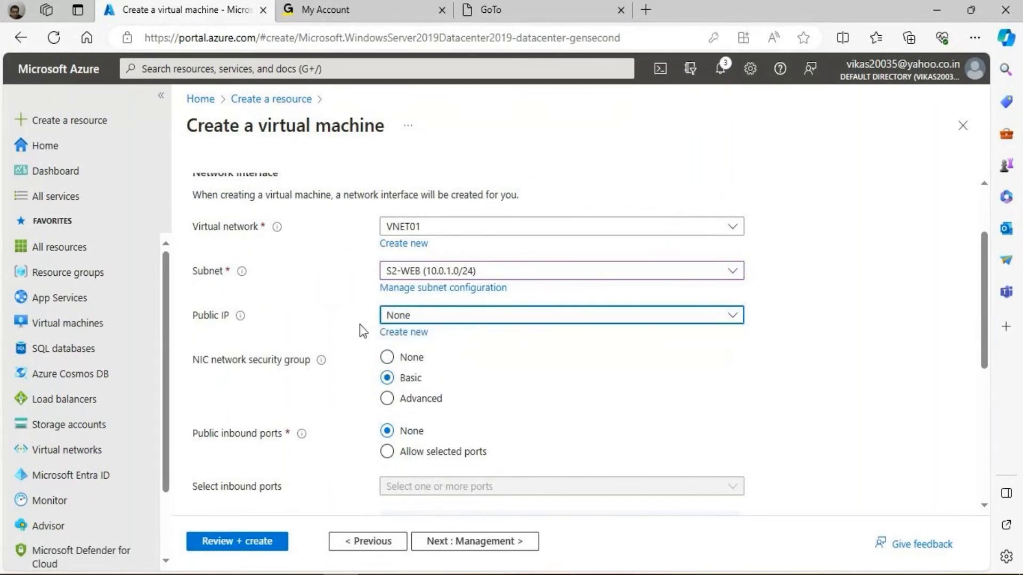
left_click(260, 542)
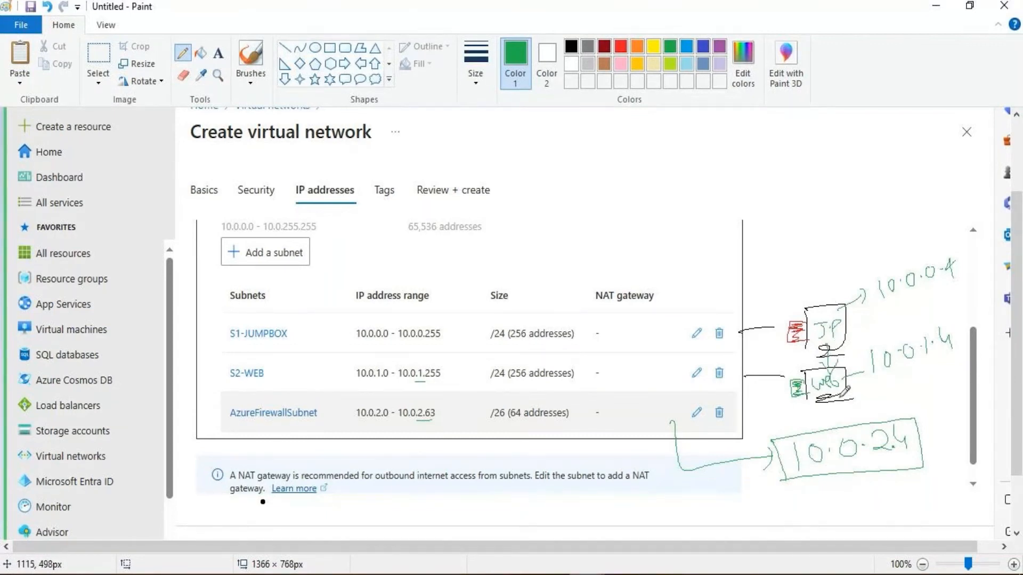
In Paint, draw a green stroke running outward from beneath the Web computer
left_click_drag(848, 398, 932, 393)
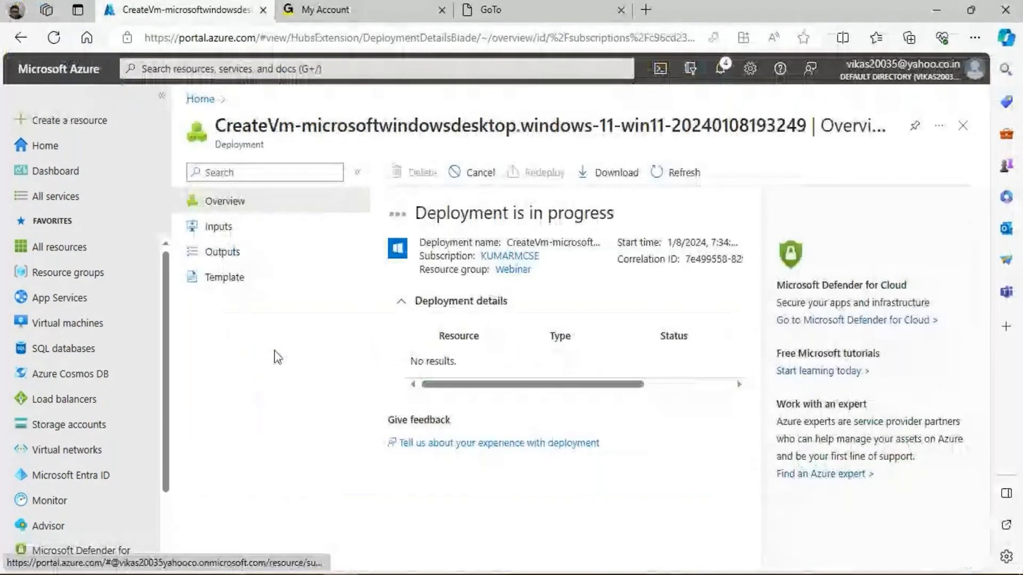
Back in the Azure portal, search the Marketplace for firewall and start creating the Microsoft Firewall resource
left_click(16, 148)
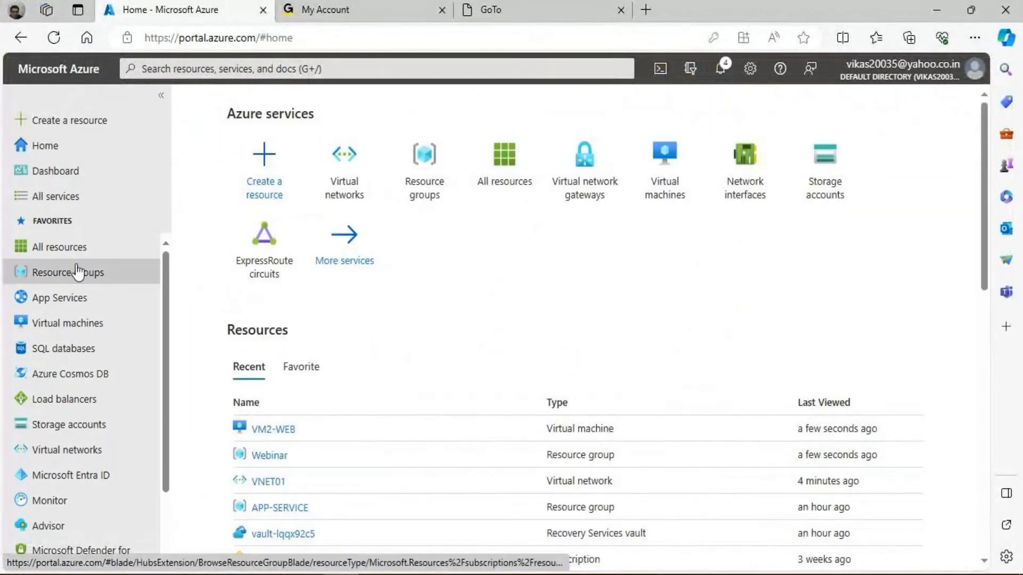
left_click(265, 160)
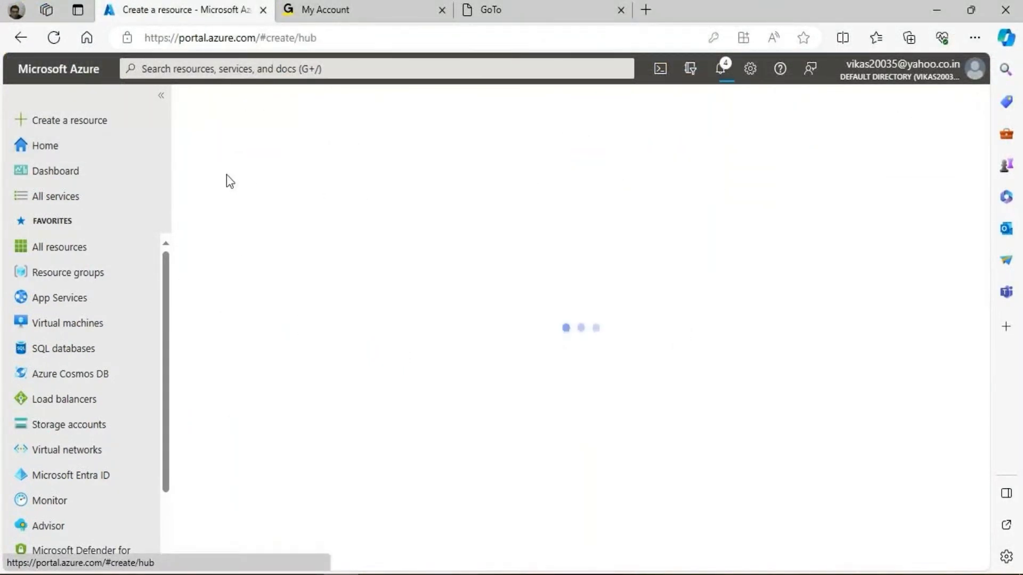
type("firewall")
key("Return")
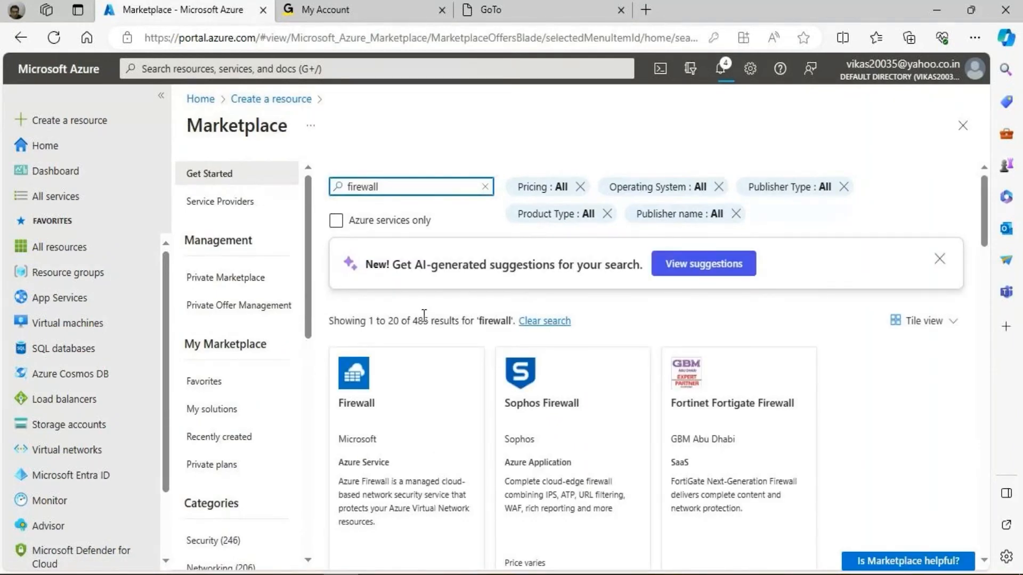
left_click(361, 411)
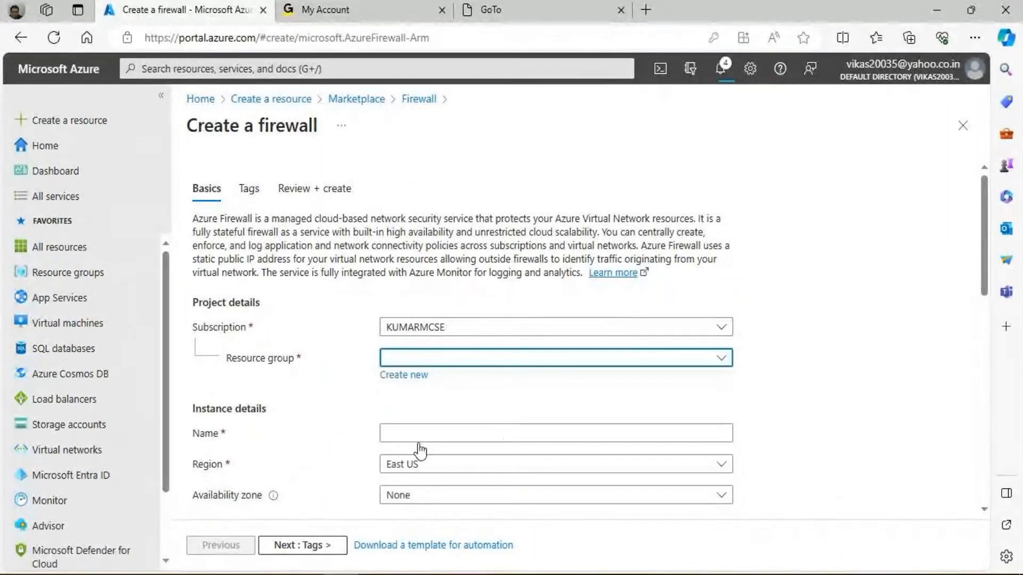
Assign the firewall to the Webinar resource group, name it AZ-FW01, and copy that name
scroll(420, 452, "down", 1)
left_click(408, 380)
type("AZ-FW01")
key("ctrl+a")
key("ctrl+c")
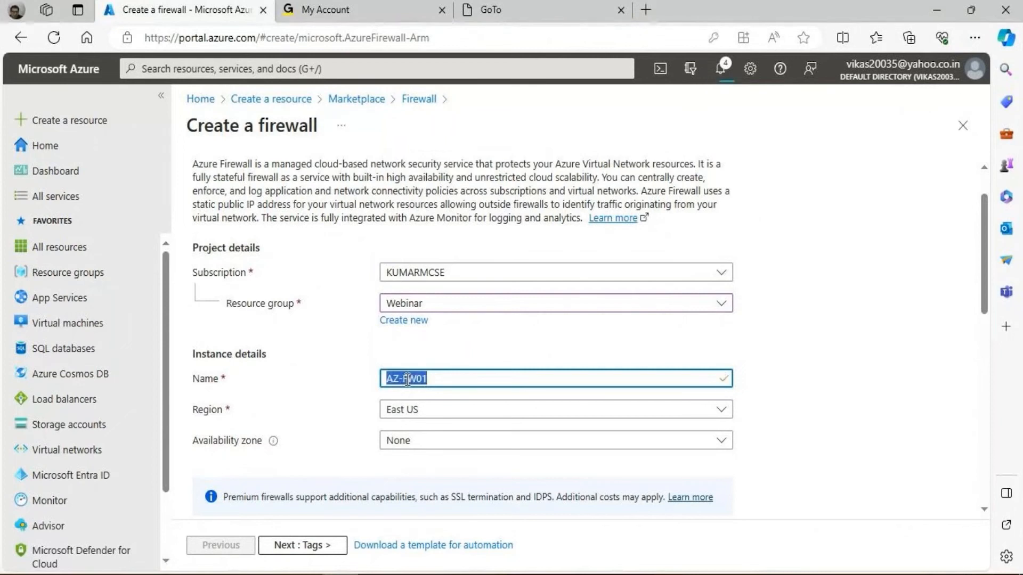
Place the firewall in availability zone Zone 1 and choose the Standard firewall SKU
scroll(486, 387, "down", 2)
left_click(438, 334)
left_click(393, 380)
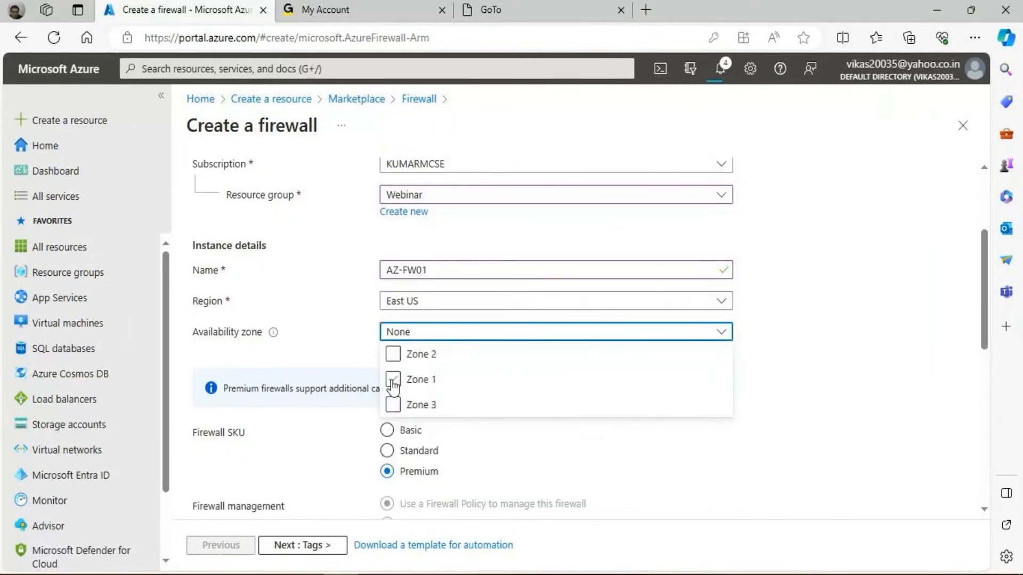
left_click(925, 372)
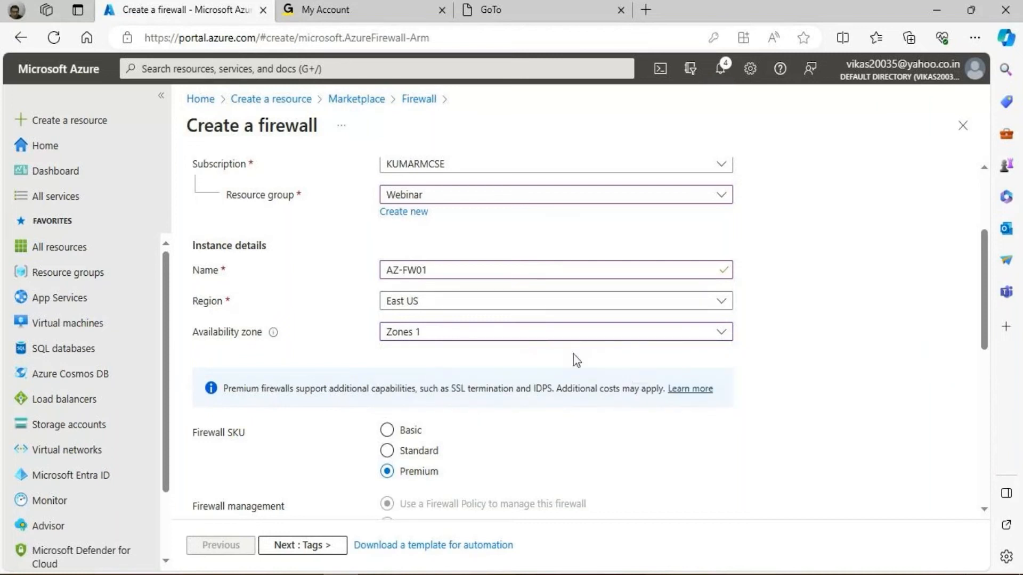
scroll(576, 360, "down", 1)
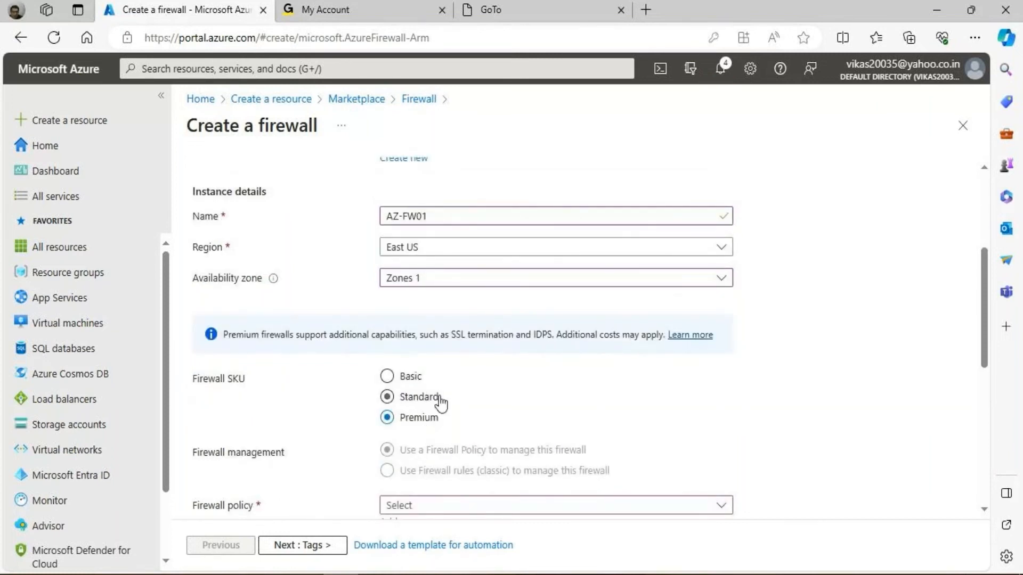
scroll(440, 403, "down", 1)
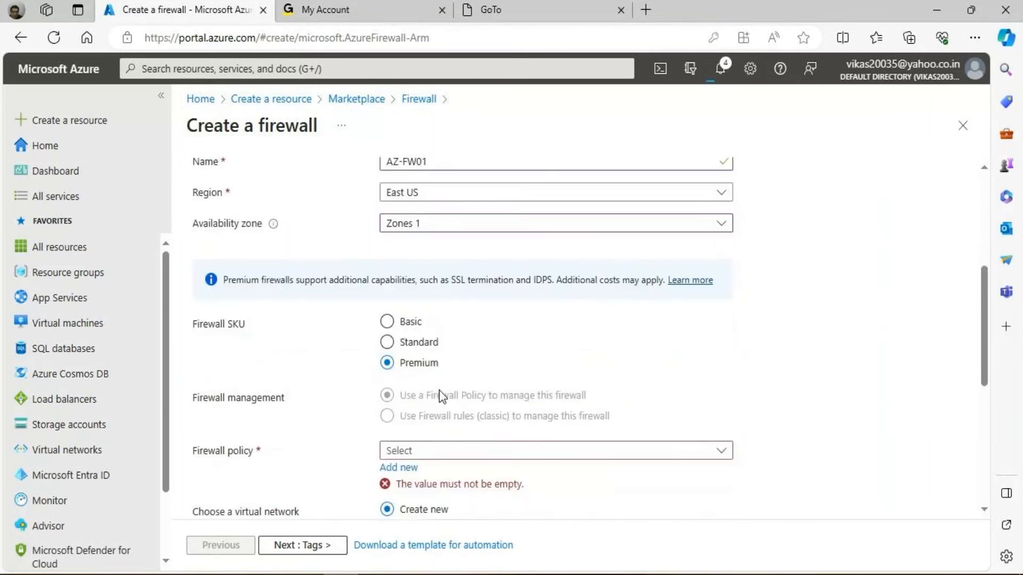
left_click(420, 351)
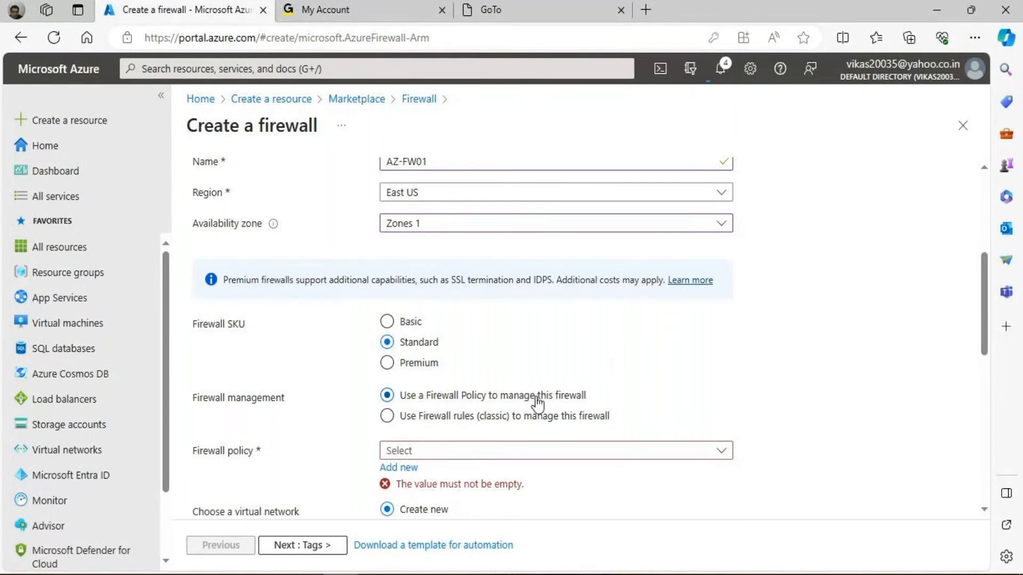
Add a new firewall policy named AZ-FW01-POLICY, keeping the East US region and Standard tier
left_click(401, 469)
key("ctrl+v")
left_click_drag(525, 285, 425, 276)
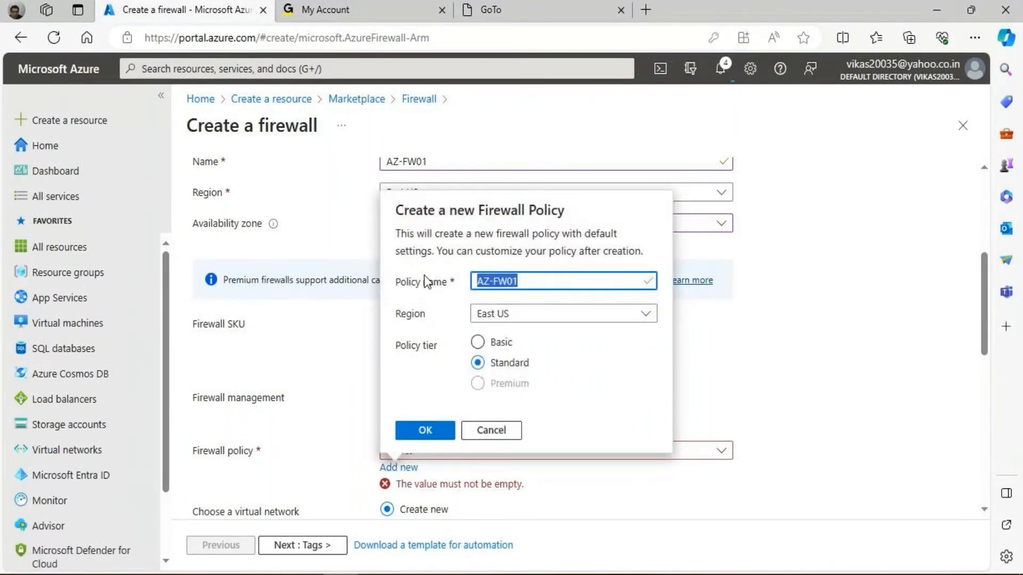
left_click(518, 281)
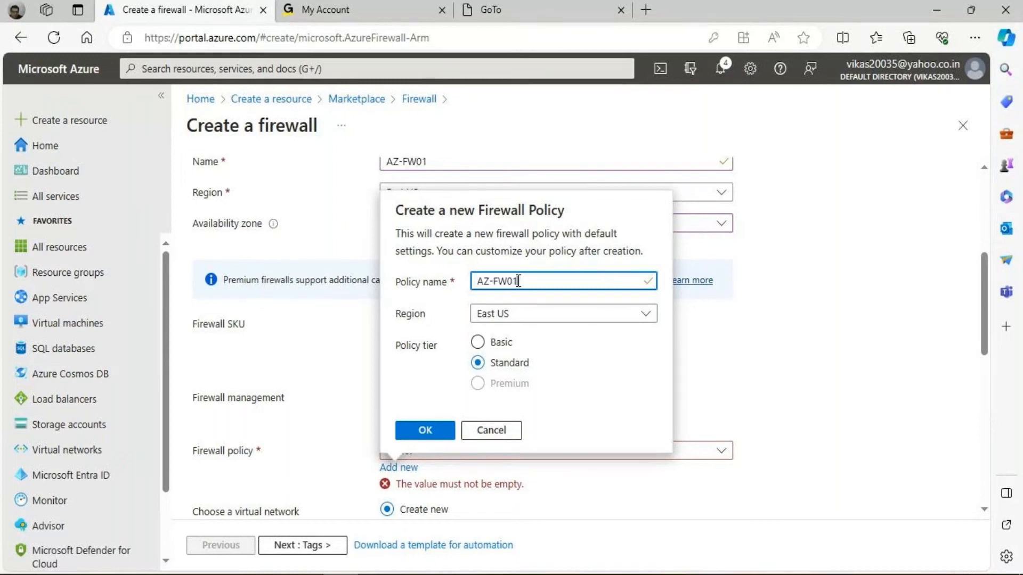
type("-POLICY")
left_click(414, 436)
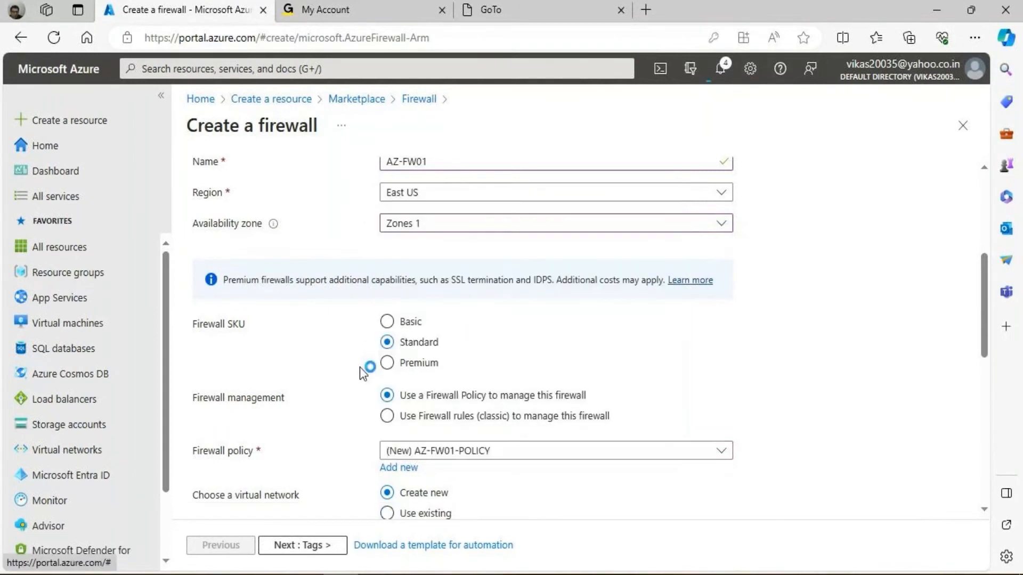
Deploy the firewall into the existing virtual network VNET01 (Webinar) instead of creating a new one
scroll(468, 357, "up", 4)
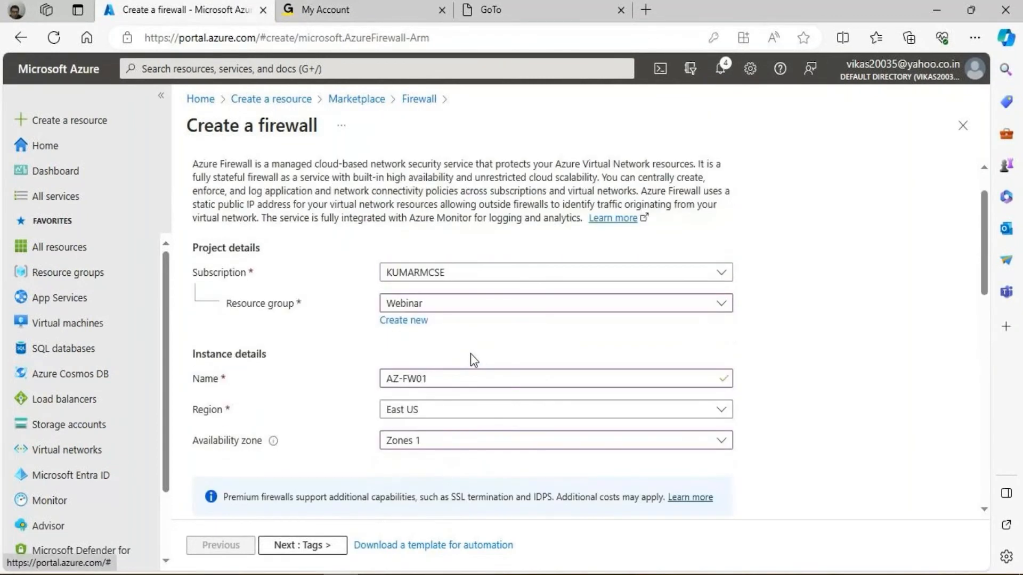
scroll(438, 325, "down", 1)
scroll(437, 324, "down", 1)
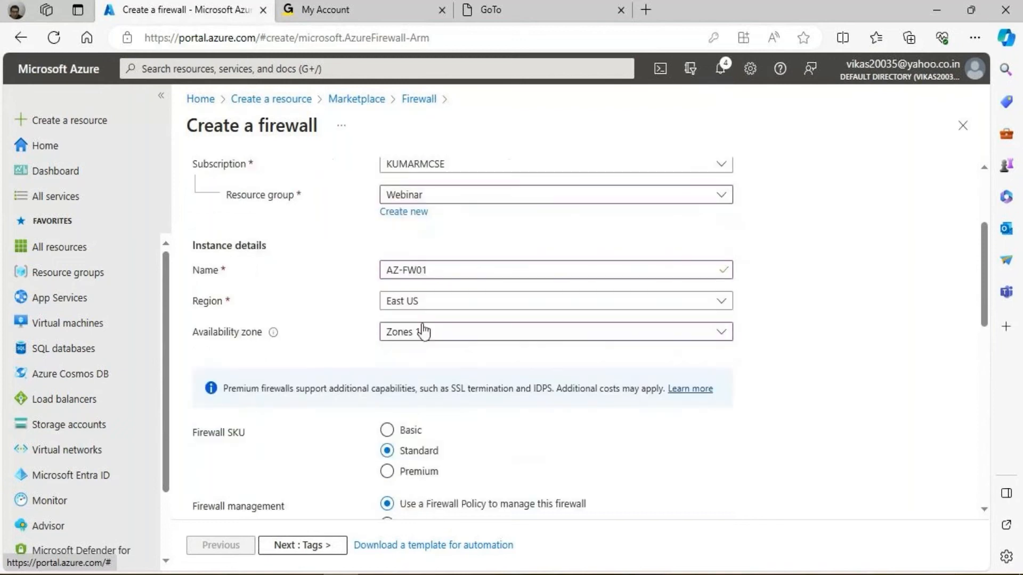
scroll(425, 334, "down", 3)
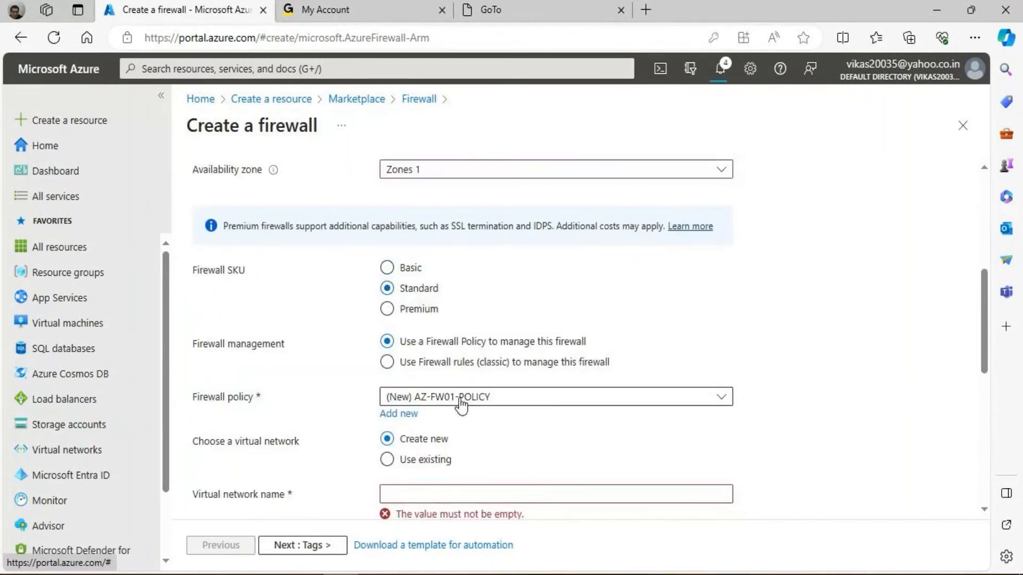
scroll(395, 400, "down", 1)
left_click_drag(317, 395, 191, 390)
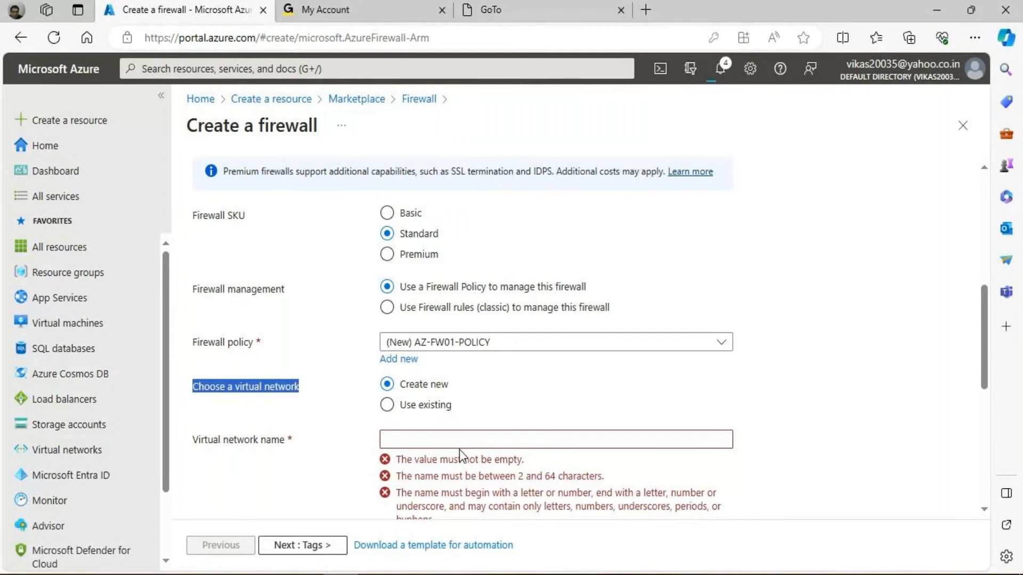
left_click(388, 405)
scroll(699, 395, "down", 1)
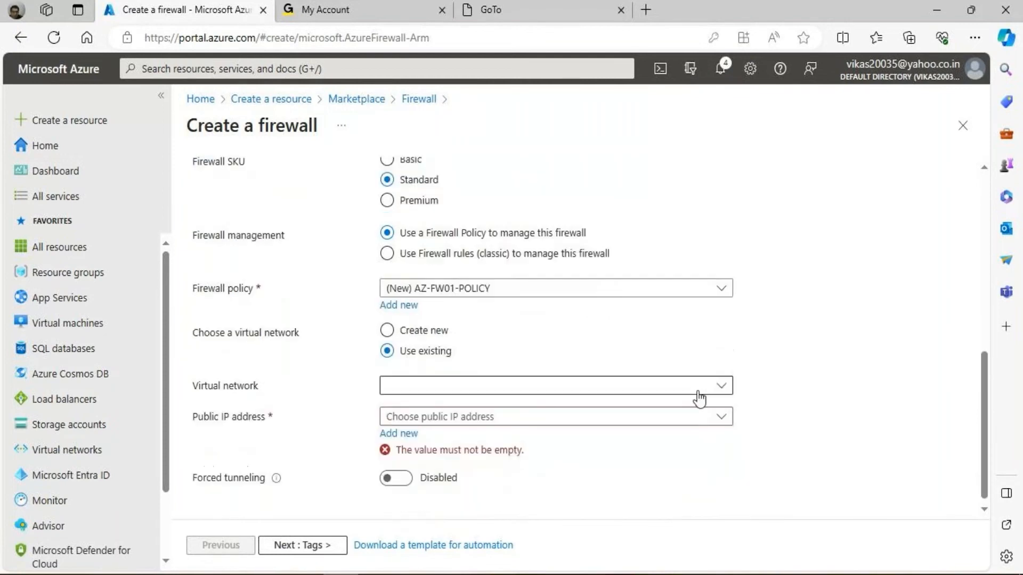
left_click(721, 386)
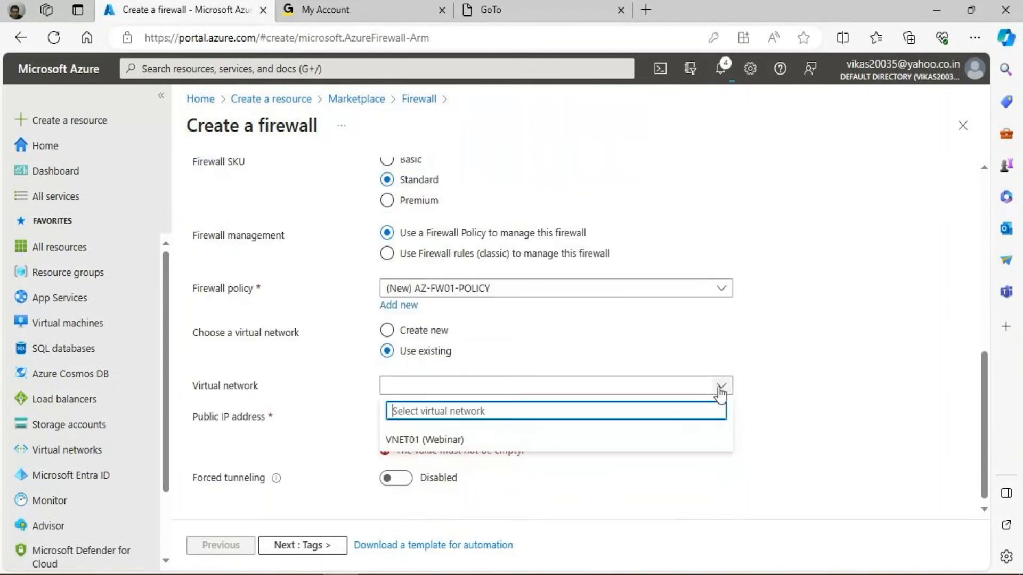
left_click(397, 439)
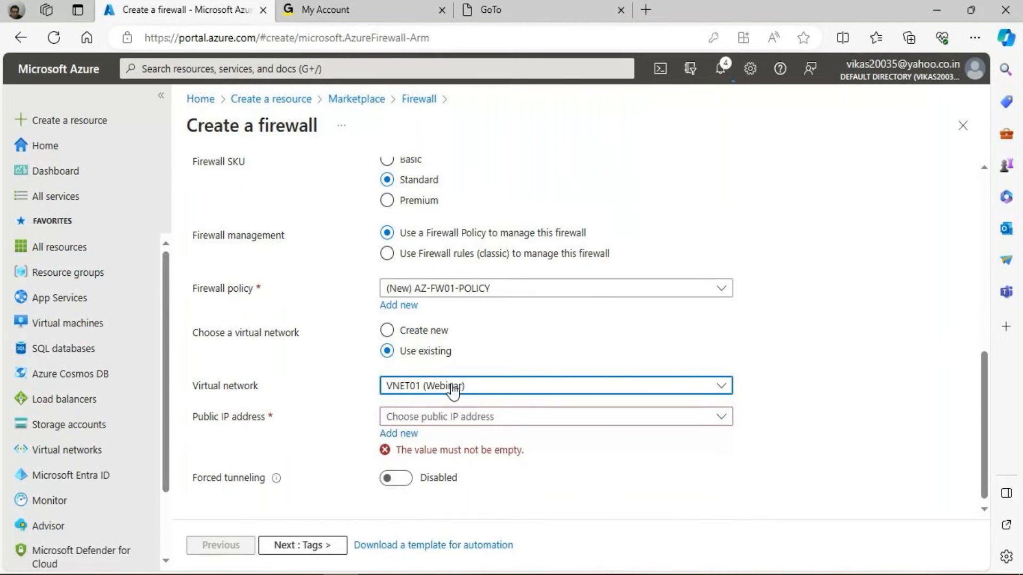
Add a new public IP address named AZ-FW01-PIP for the firewall
left_click(399, 433)
type("AZ-FW01-PIP")
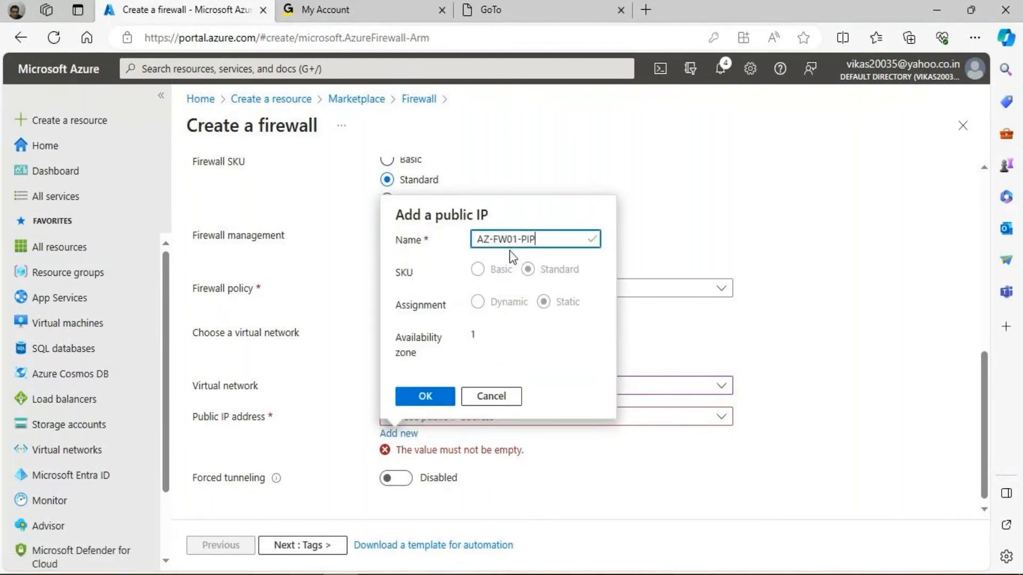
left_click(426, 396)
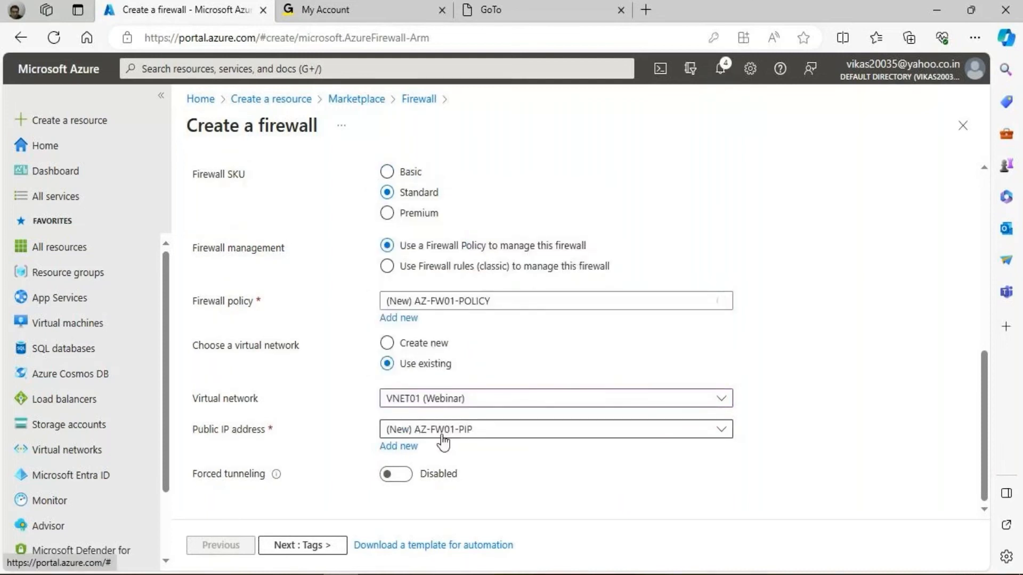
Proceed past the tags without adding any and create the firewall from the review summary
left_click(309, 548)
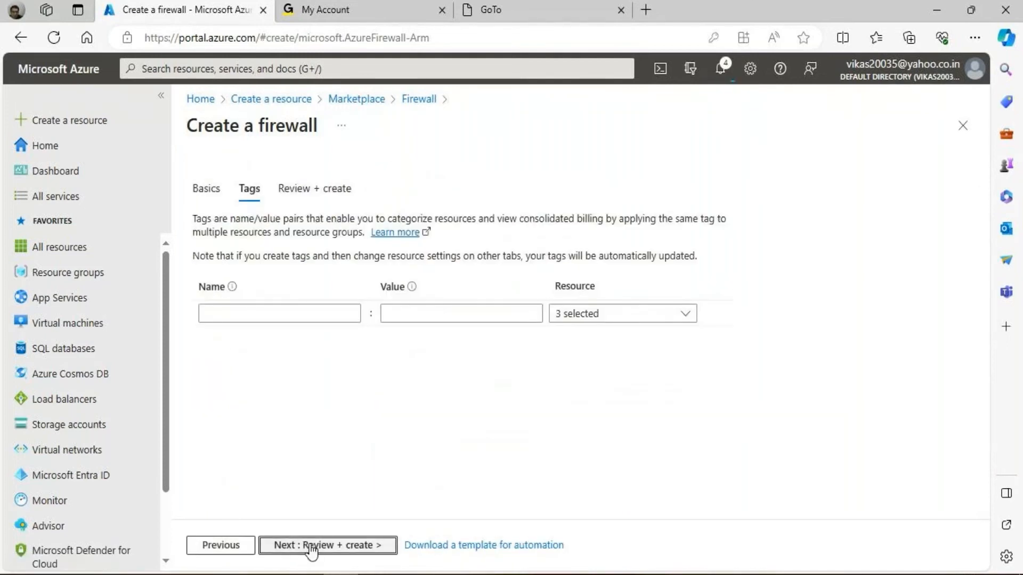
left_click(320, 549)
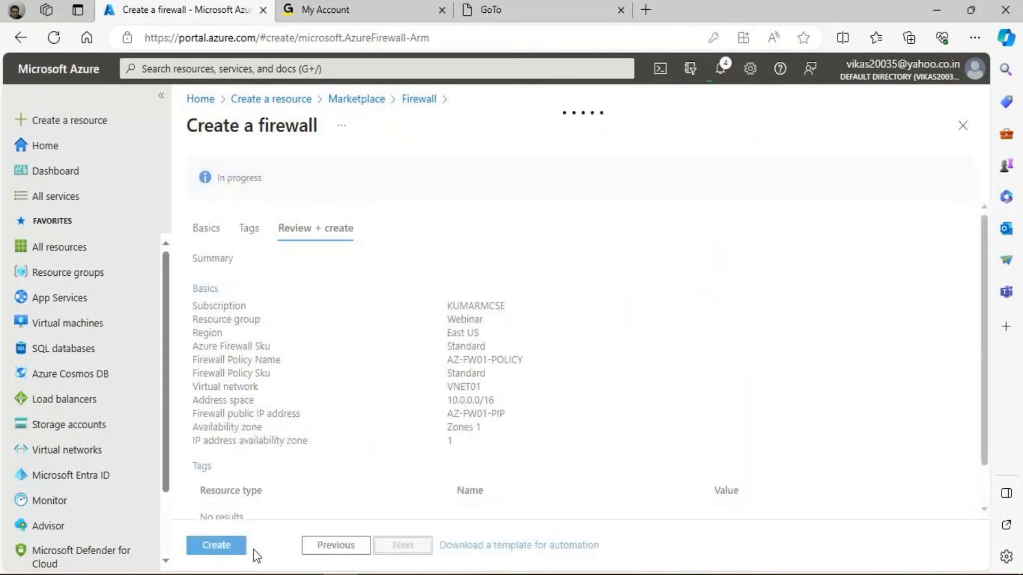
left_click(227, 547)
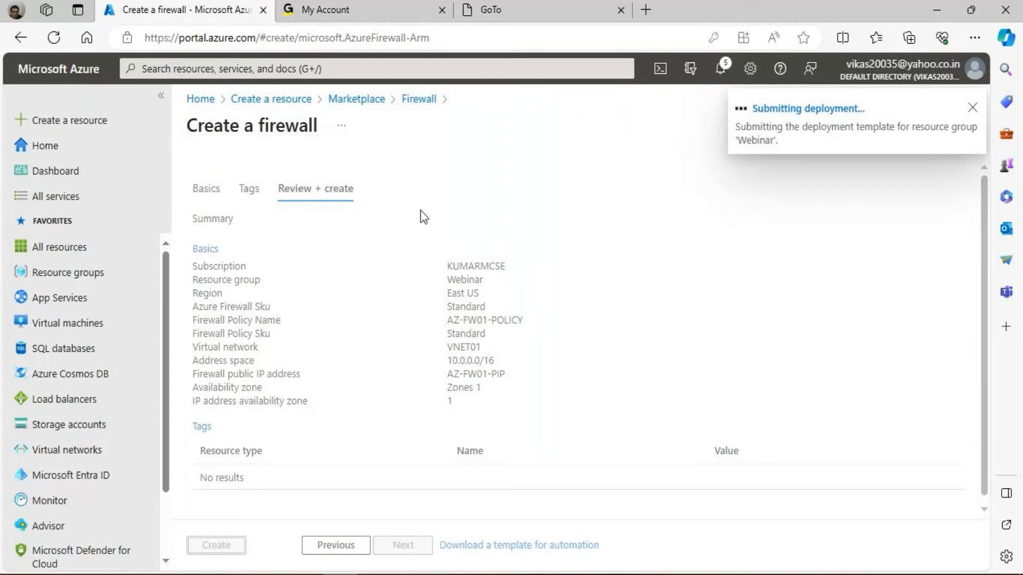
Check the portal notifications for the progress of the deployments and return to the Azure home page
mouse_move(18, 249)
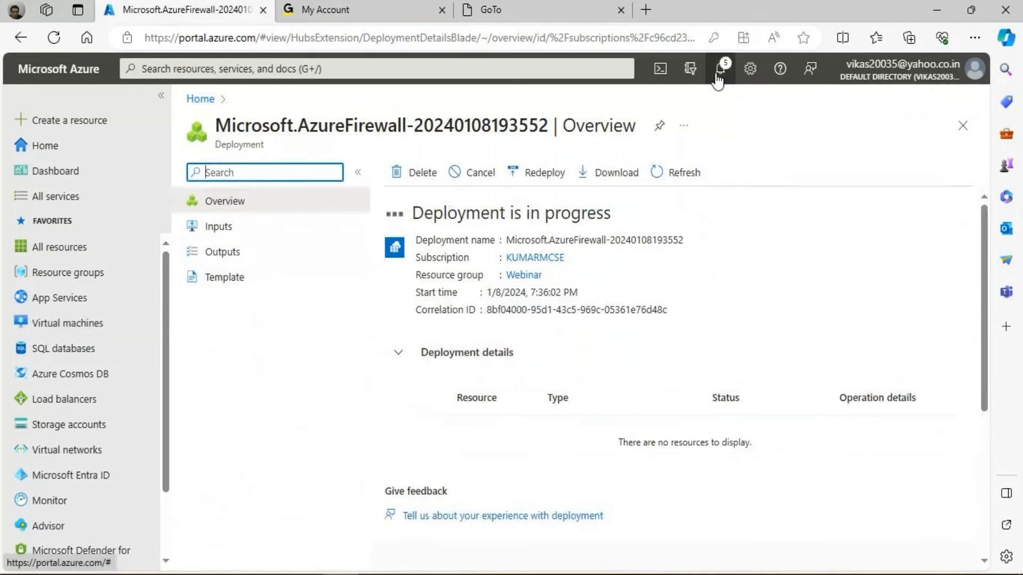
left_click(720, 74)
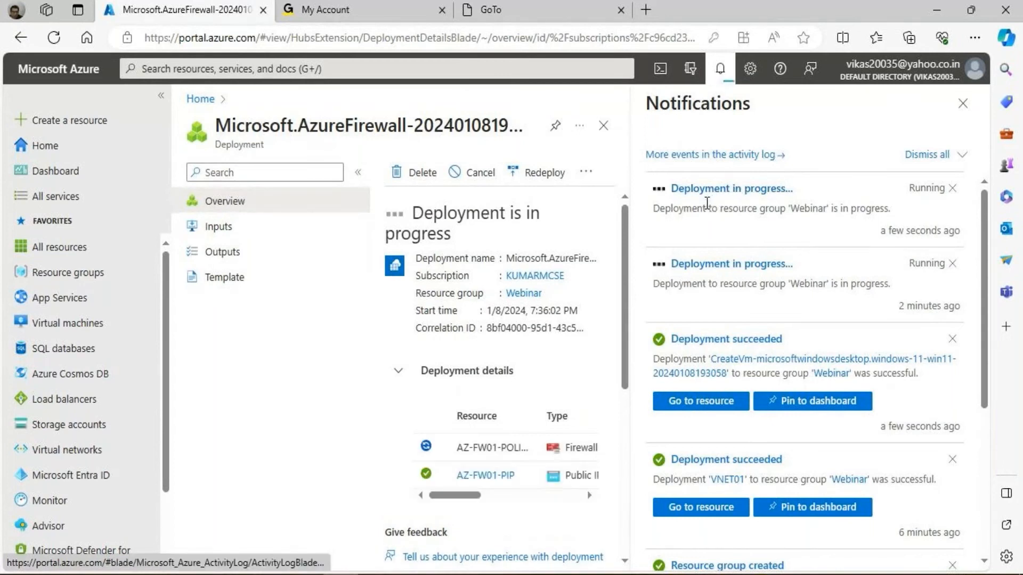
left_click(46, 145)
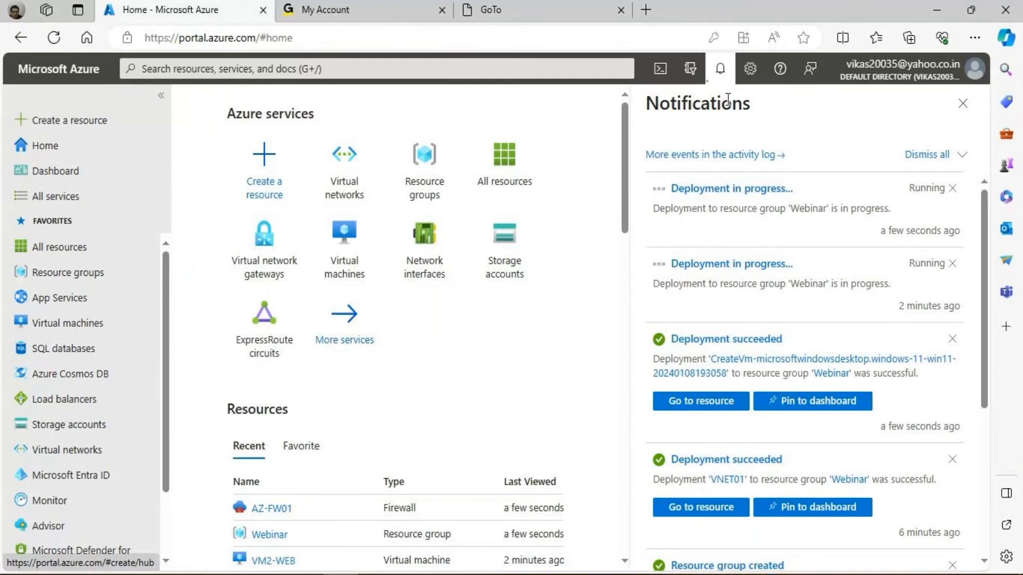
left_click(721, 68)
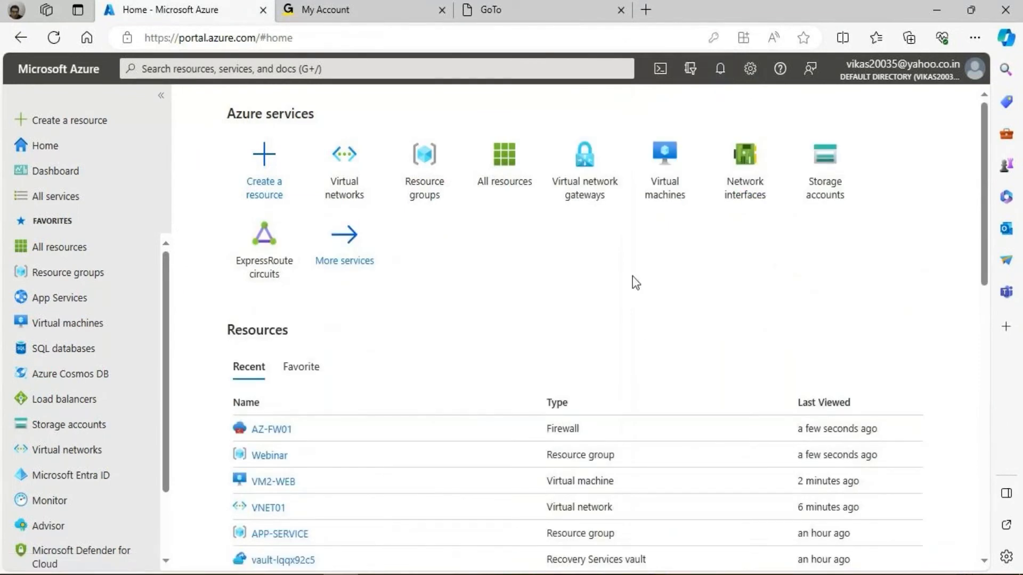
left_click(721, 70)
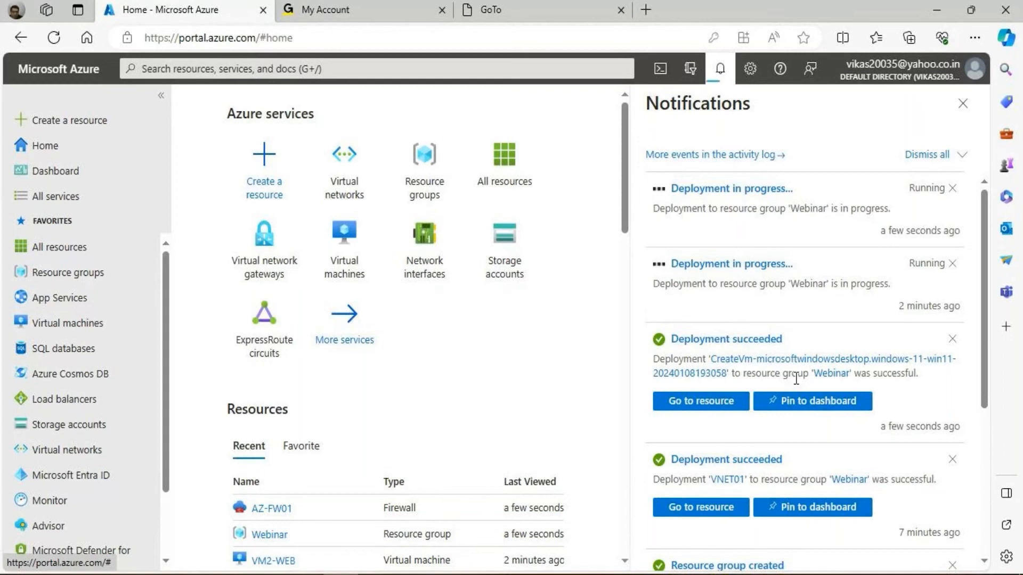
Open the virtual machines list and examine the status of VM01-JUMPBOX and VM2-WEB
left_click(75, 325)
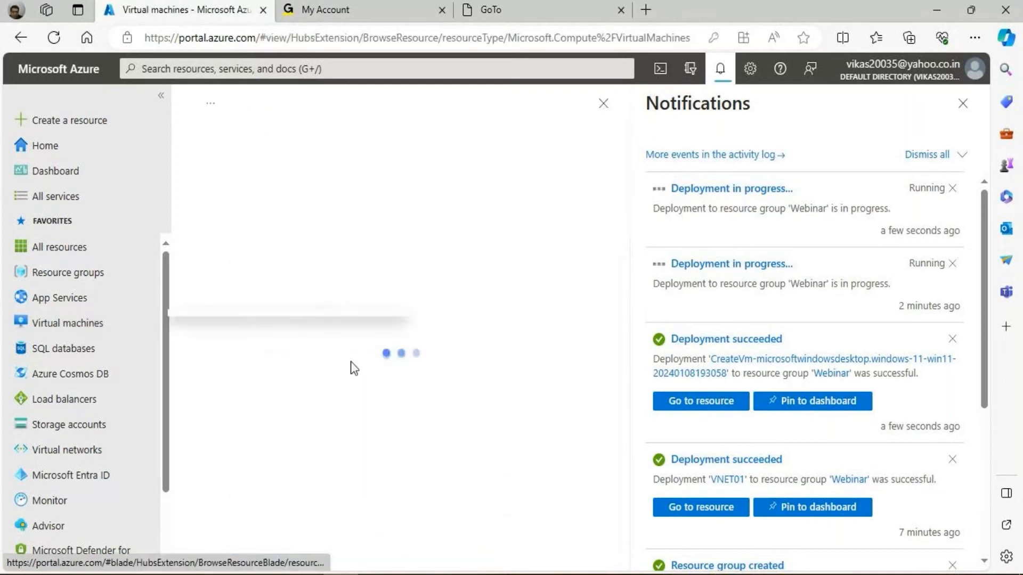
left_click(718, 80)
double_click(804, 298)
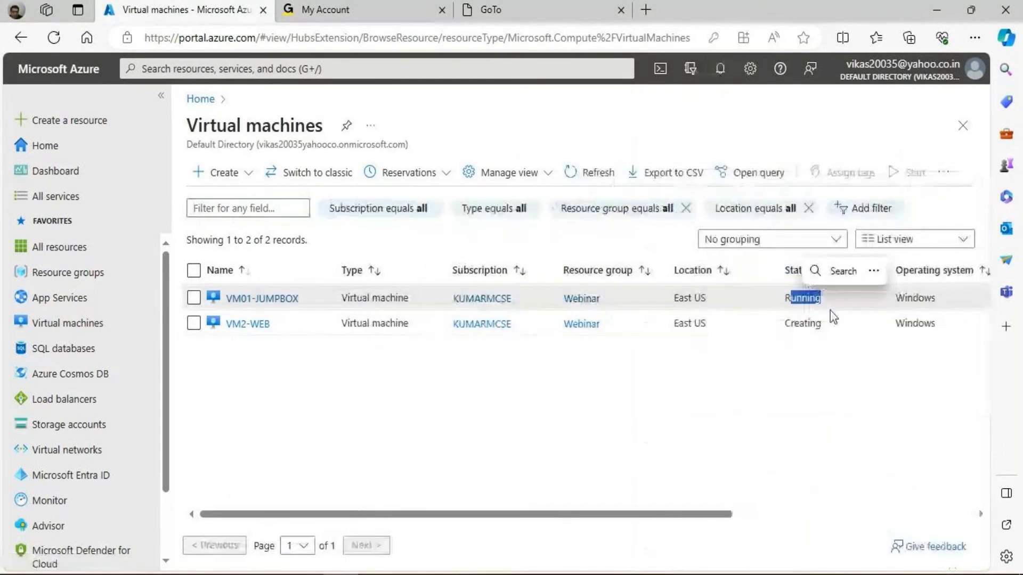
double_click(803, 324)
left_click(787, 344)
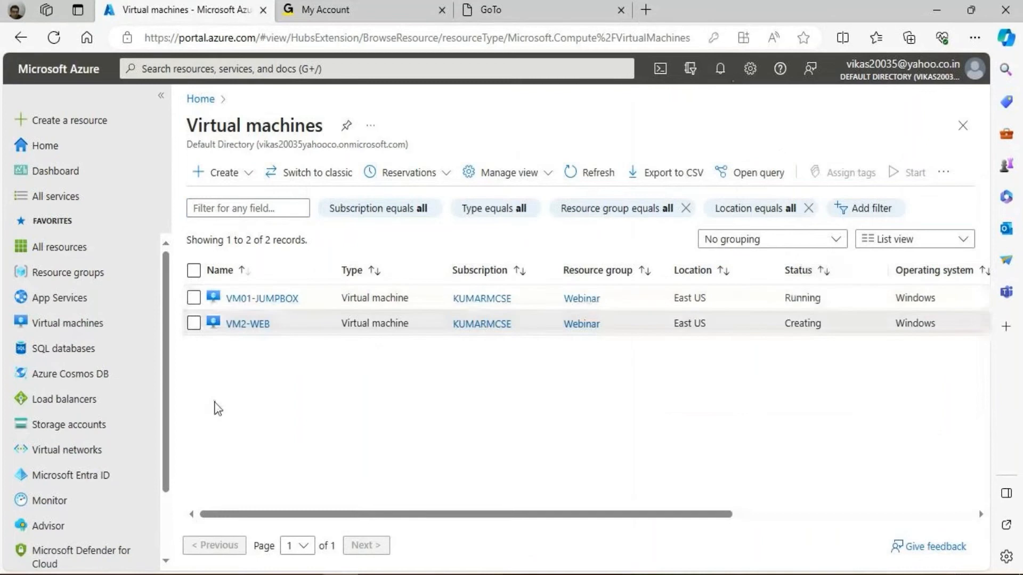
Copy VM01-JUMPBOX's public IP address from its overview, and return to the virtual machines list to compare both machines' public IPs
left_click(273, 304)
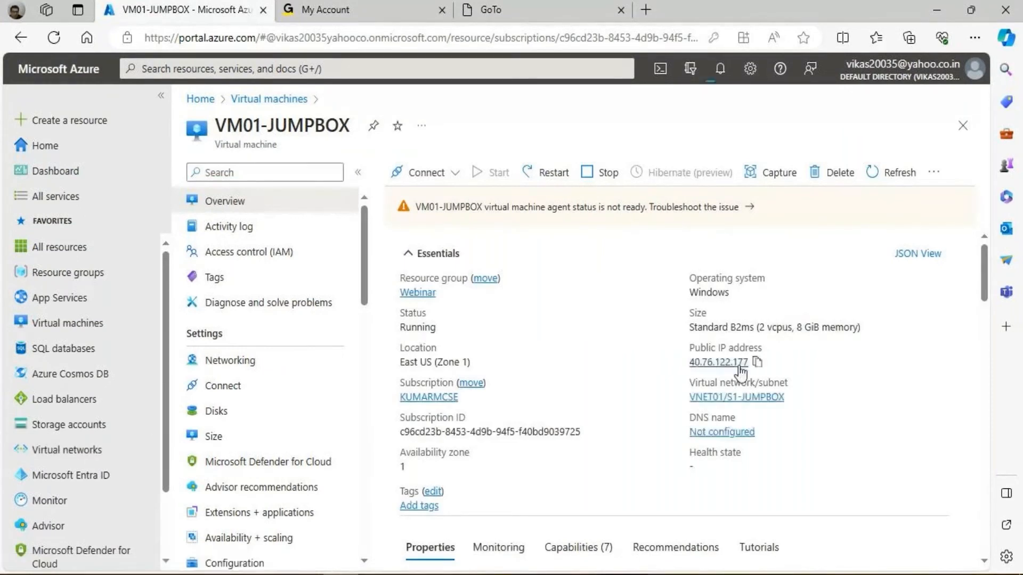
left_click(757, 362)
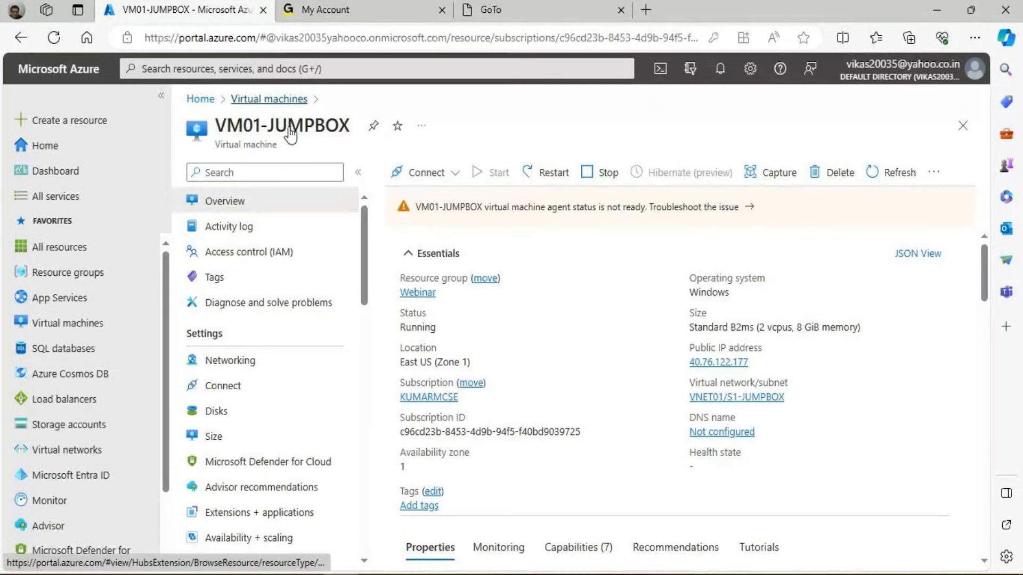
left_click(283, 100)
left_click_drag(634, 512, 822, 499)
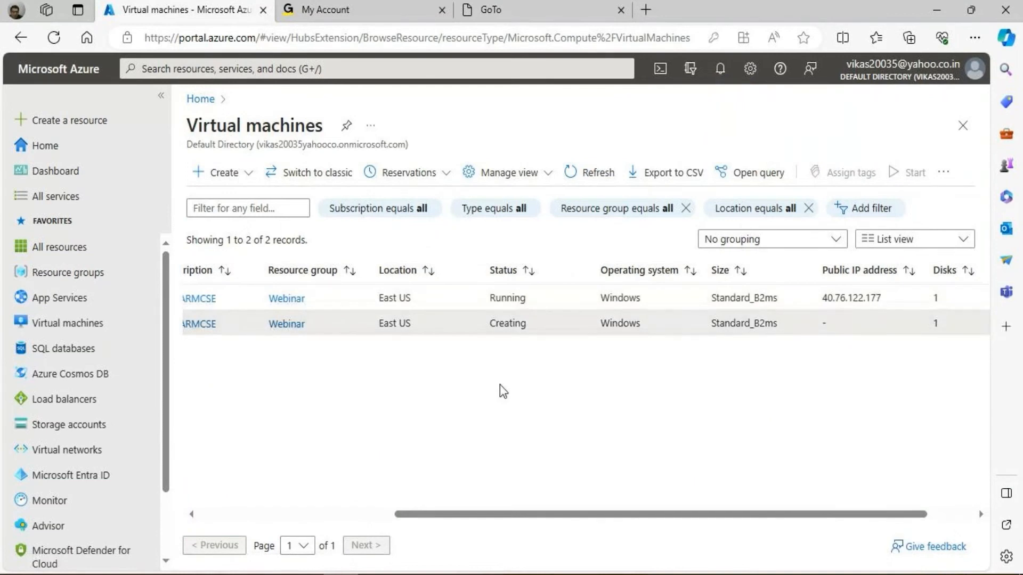
Launch Remote Desktop Connection with mstsc and start connecting to VM01-JUMPBOX at 40.76.122.177
key("super+r")
type("mstsc")
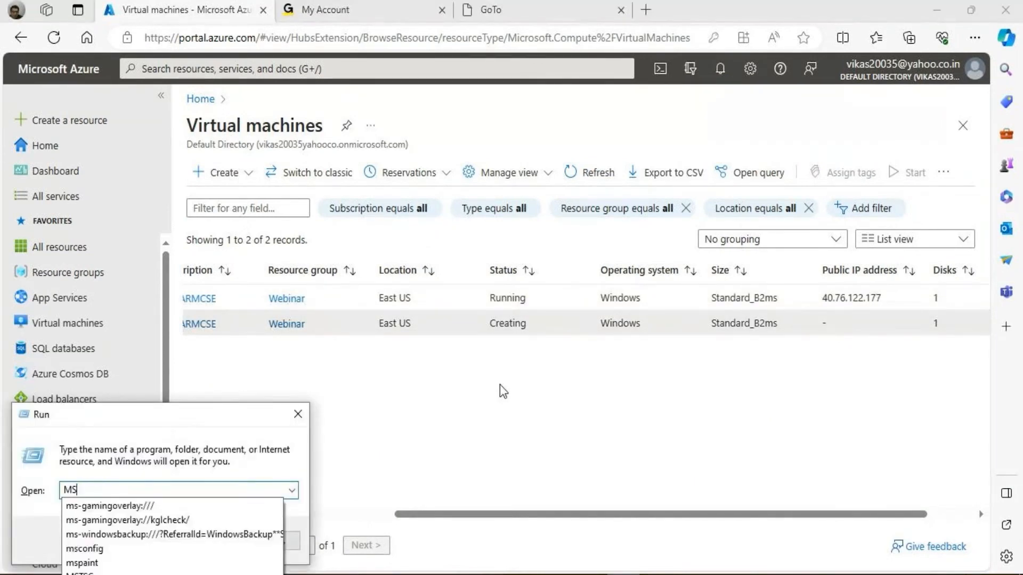
key("Return")
key("ctrl+v")
key("Return")
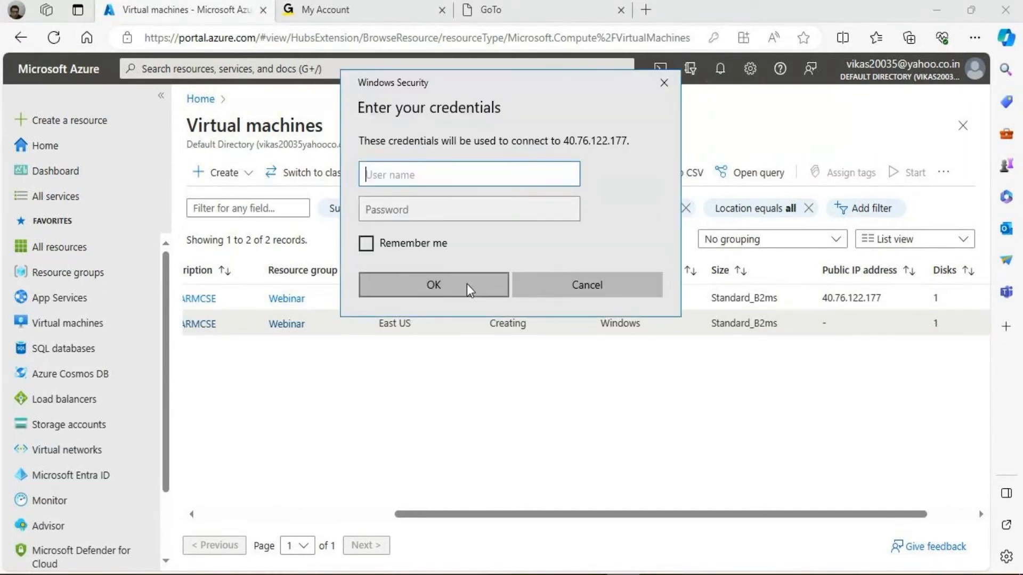
Sign in to VM01-JUMPBOX with the administrator's user name and password, and connect despite the certificate warning
type("kumar")
key("Tab")
type("********")
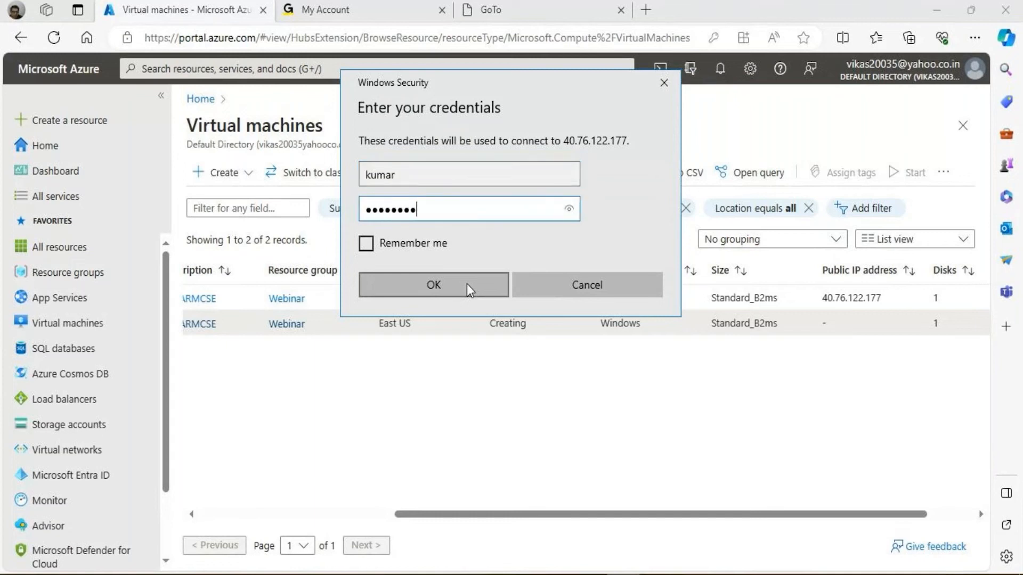
type("****")
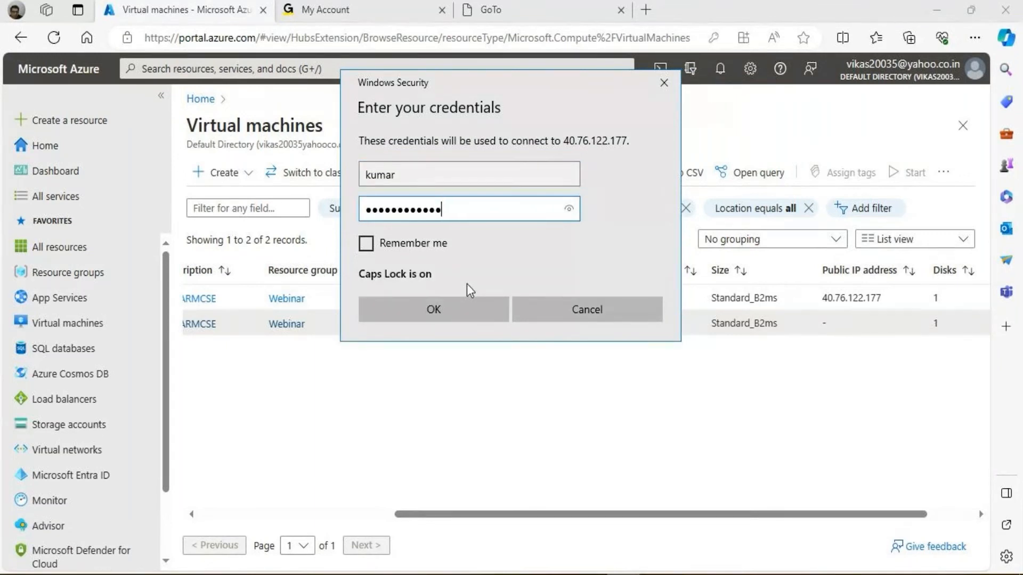
key("Return")
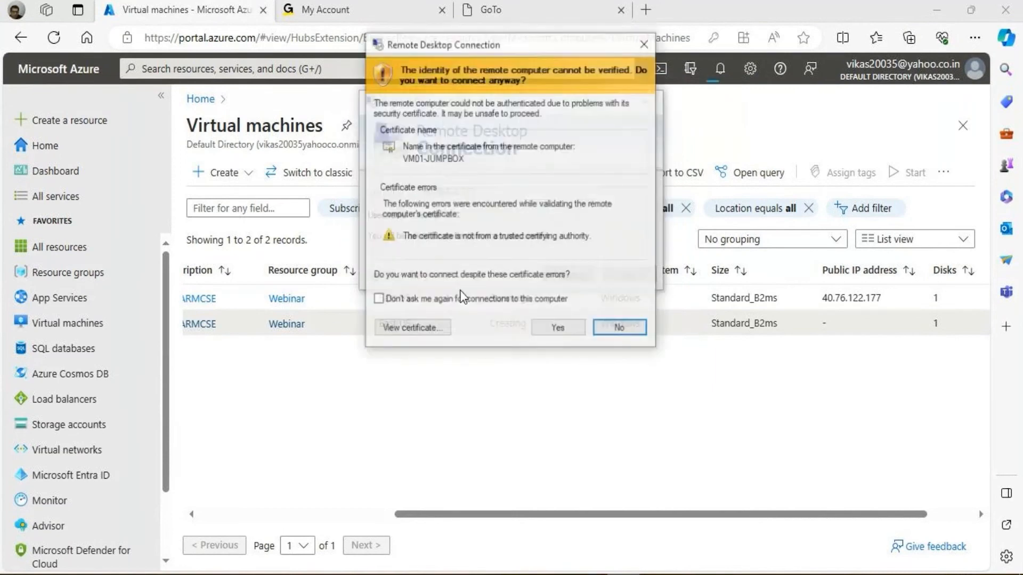
left_click(557, 327)
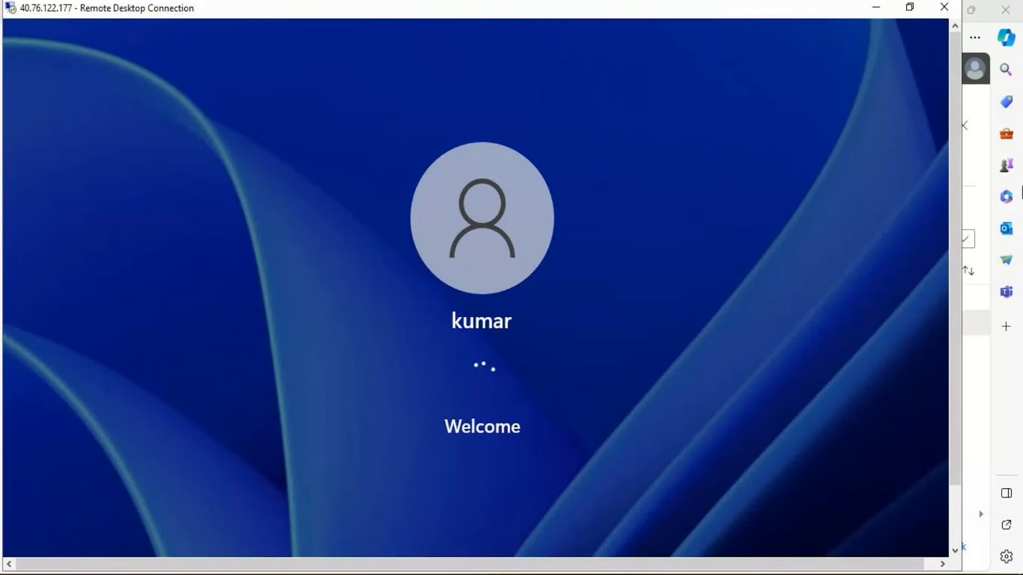
left_click_drag(955, 159, 954, 204)
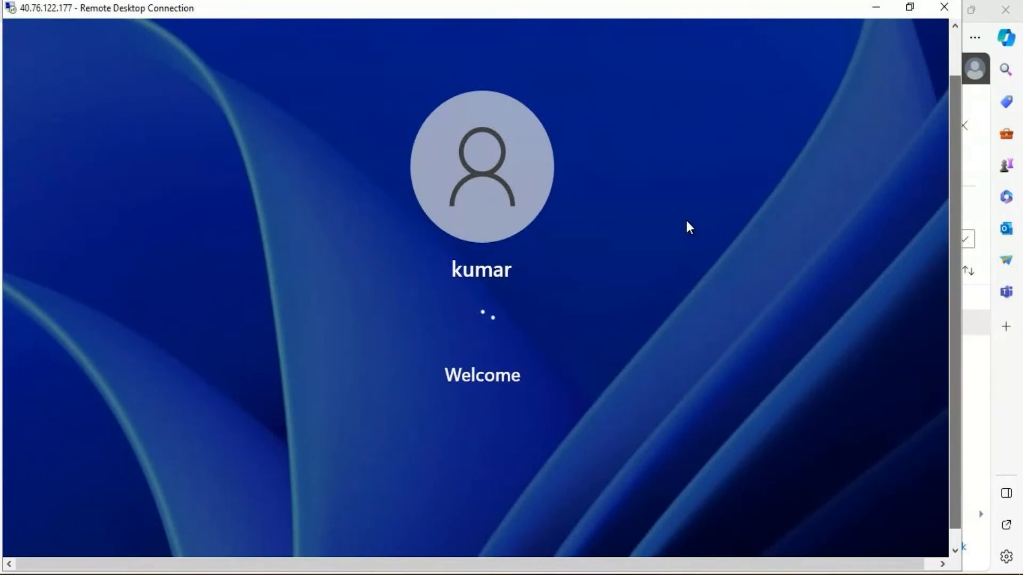
left_click_drag(958, 244, 957, 286)
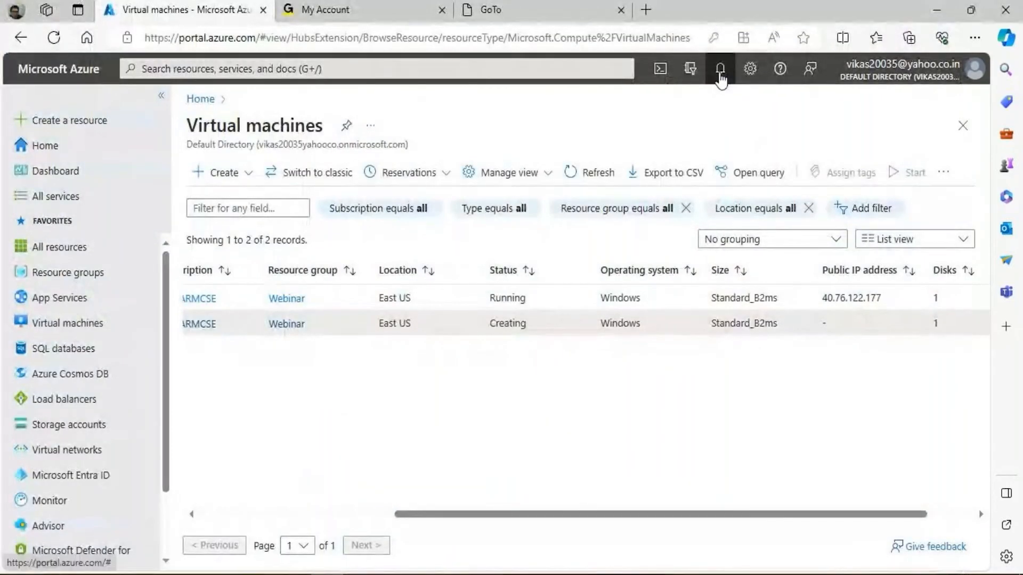
Open the VM2-WEB deployment from the portal notifications and check the status of its resources
left_click(721, 75)
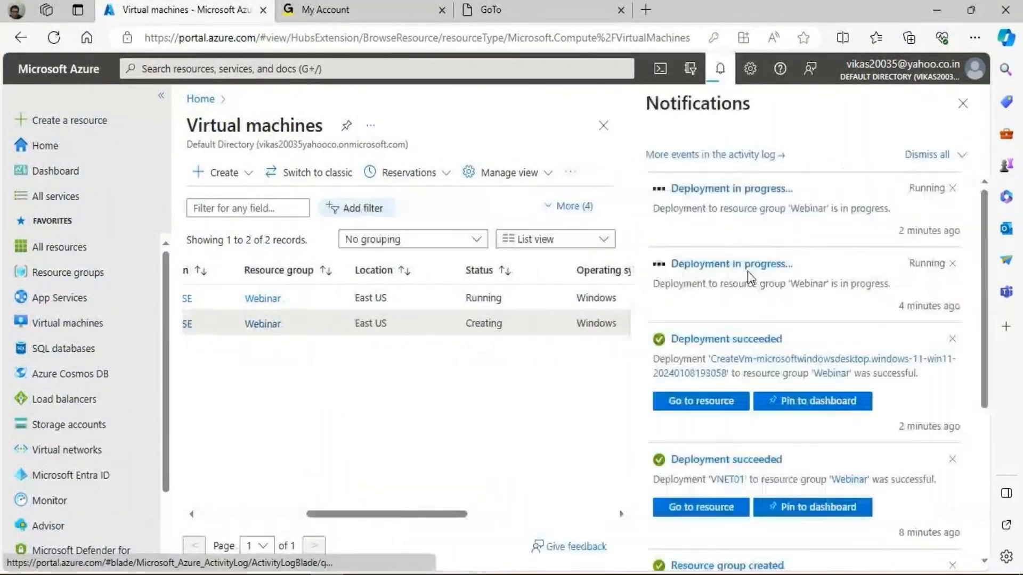
left_click(748, 265)
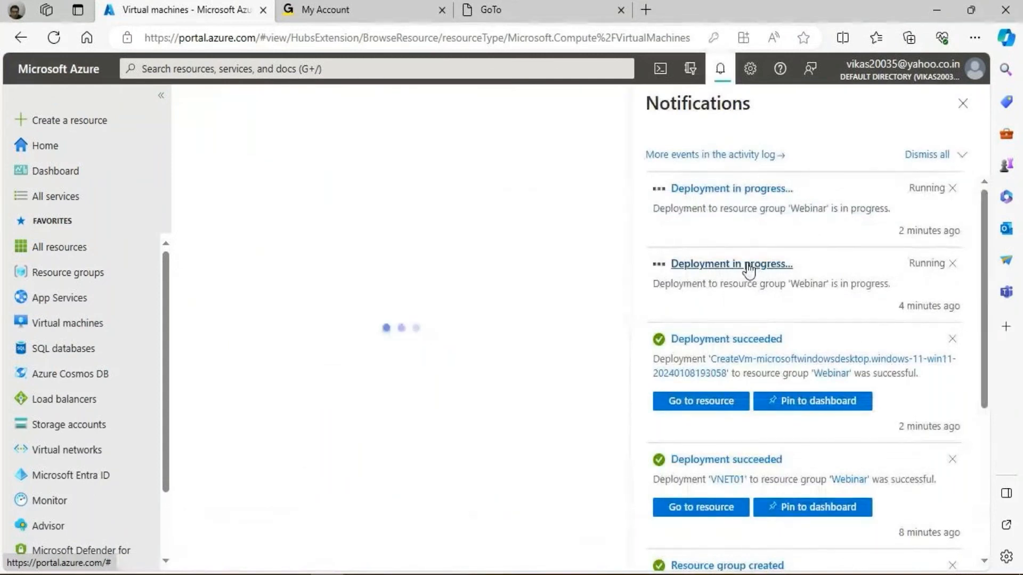
left_click(721, 75)
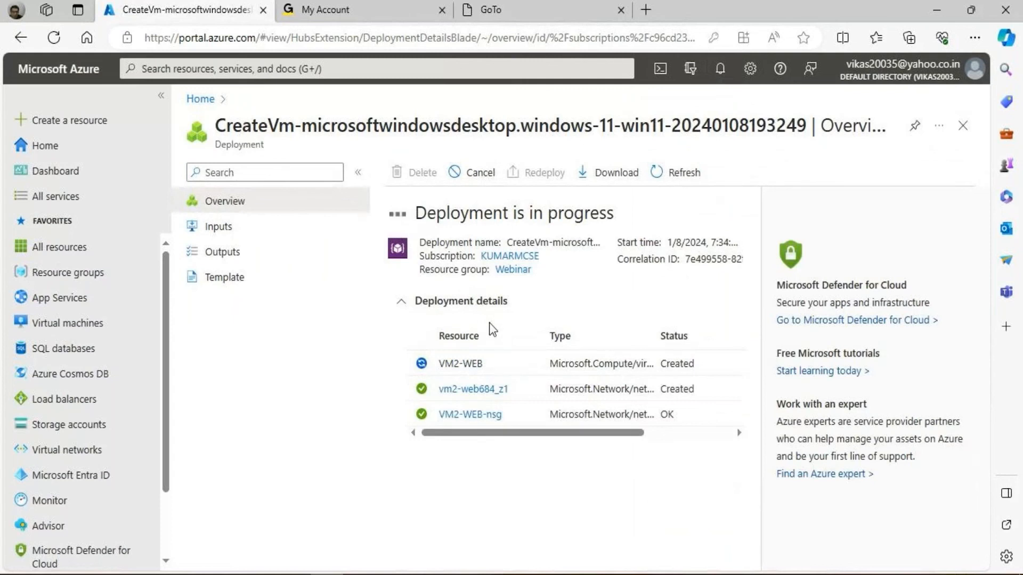
triple_click(482, 364)
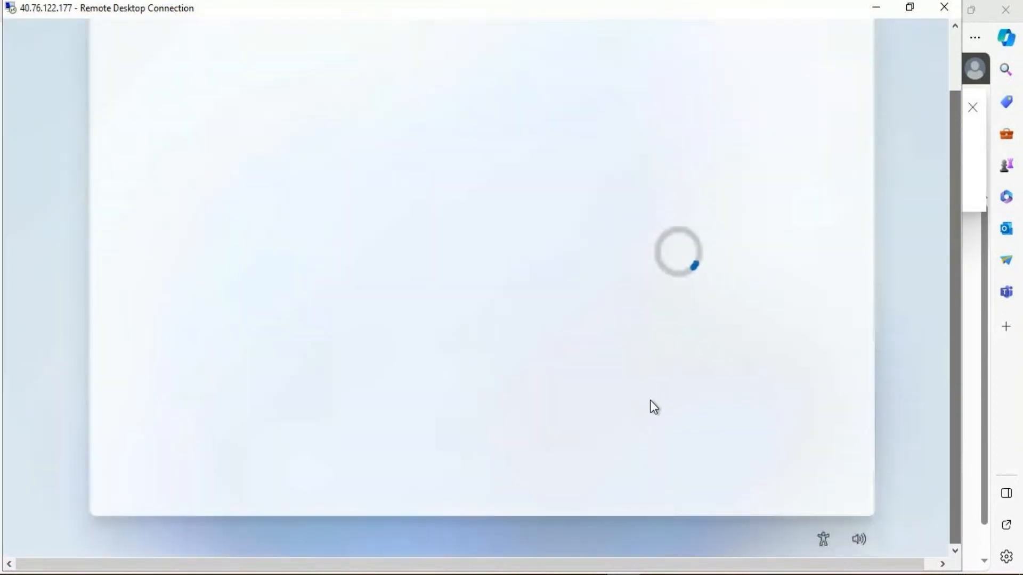
Return to the jumpbox session and accept the default privacy settings for the device
left_click(794, 470)
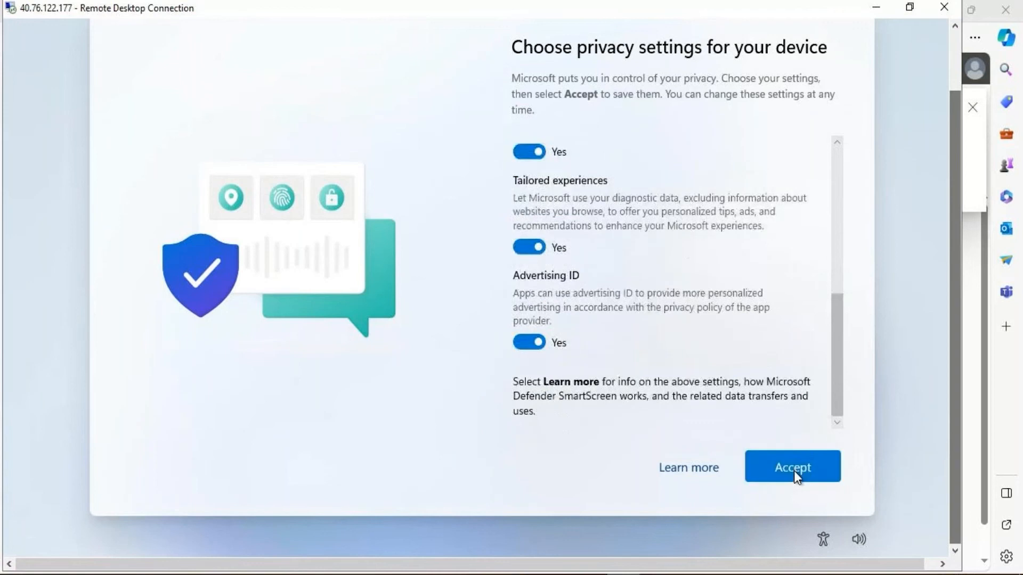
left_click(794, 469)
mouse_move(957, 385)
left_mouse_down()
mouse_move(957, 356)
mouse_move(952, 391)
left_mouse_up()
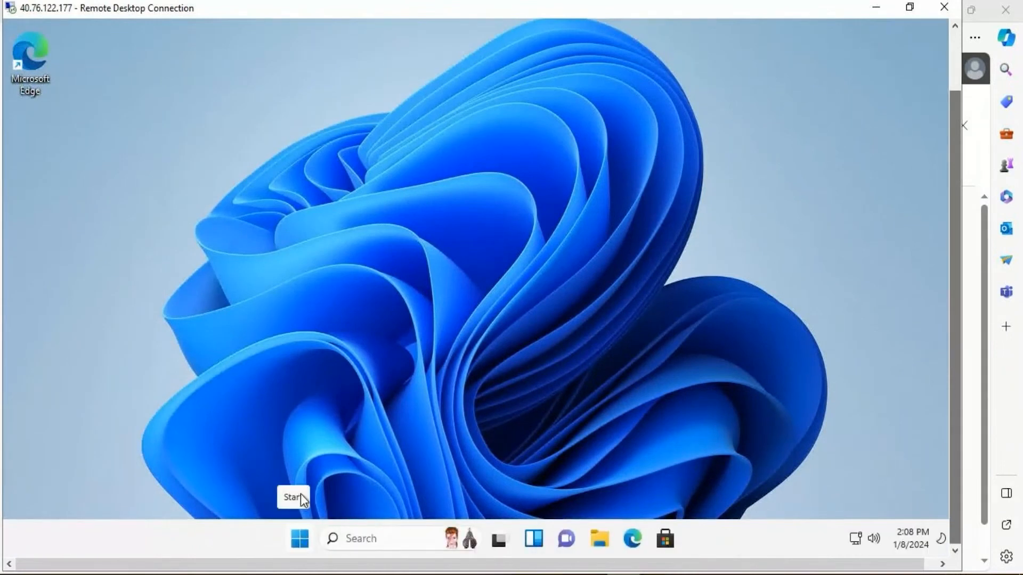
Launch Paint on the jumpbox through the Run dialog
right_click(301, 535)
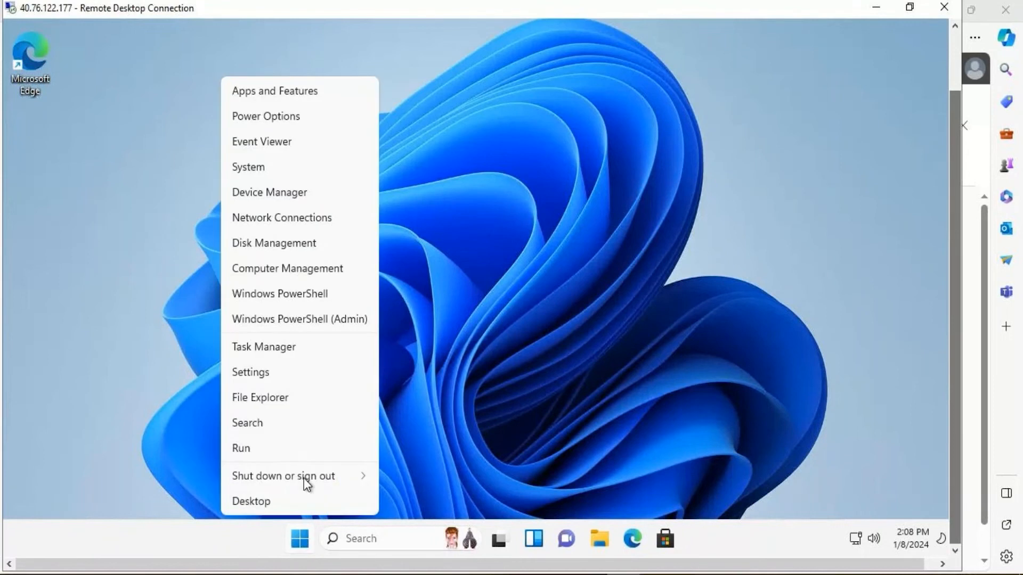
left_click(283, 452)
type("msinfo32")
key("Return")
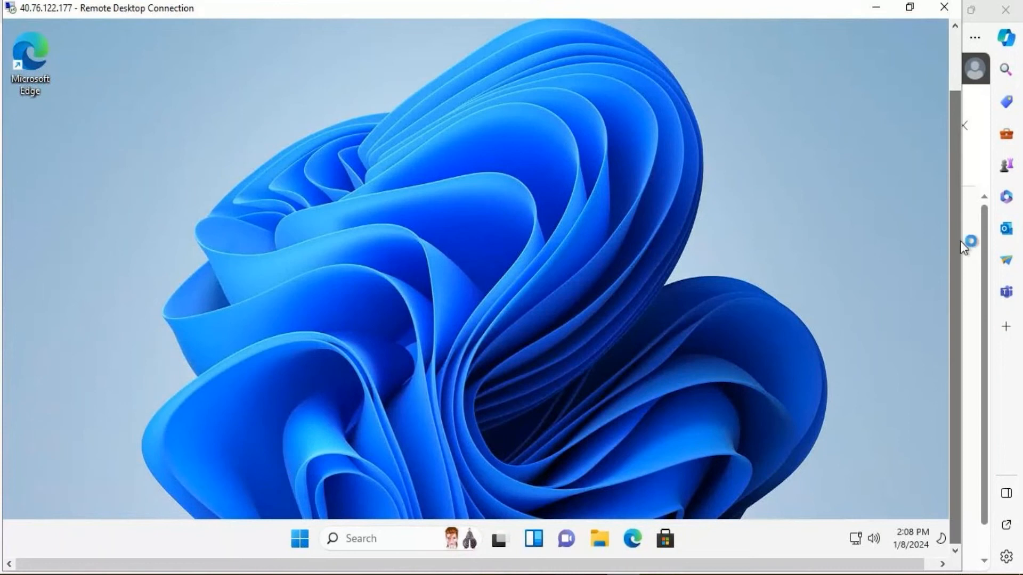
left_click_drag(951, 294, 693, 270)
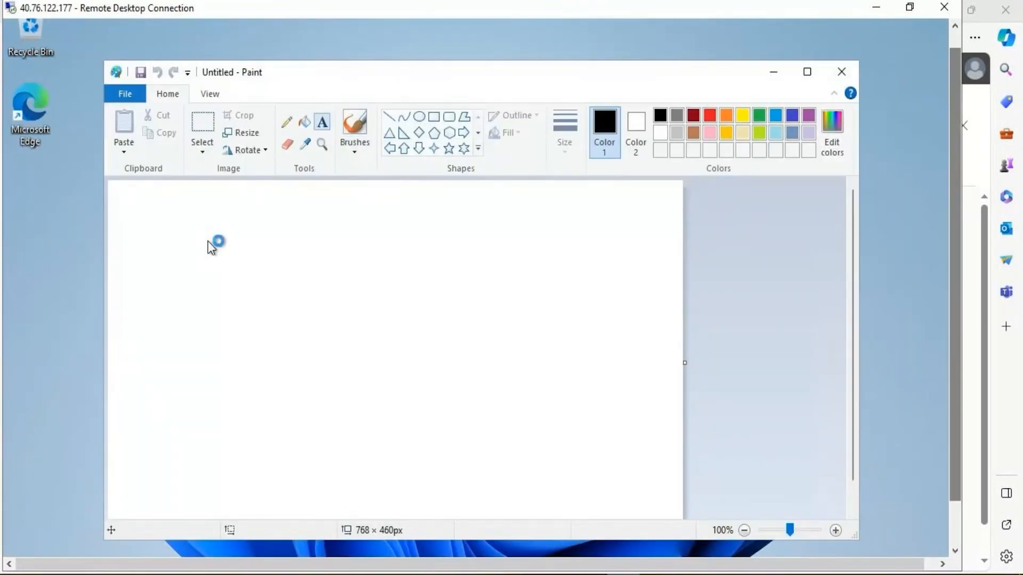
Add the text "jumpbox -VM- 10.0.0.4" near the canvas's upper left, set its font size to 26 and widen the text box
left_click_drag(203, 225, 416, 306)
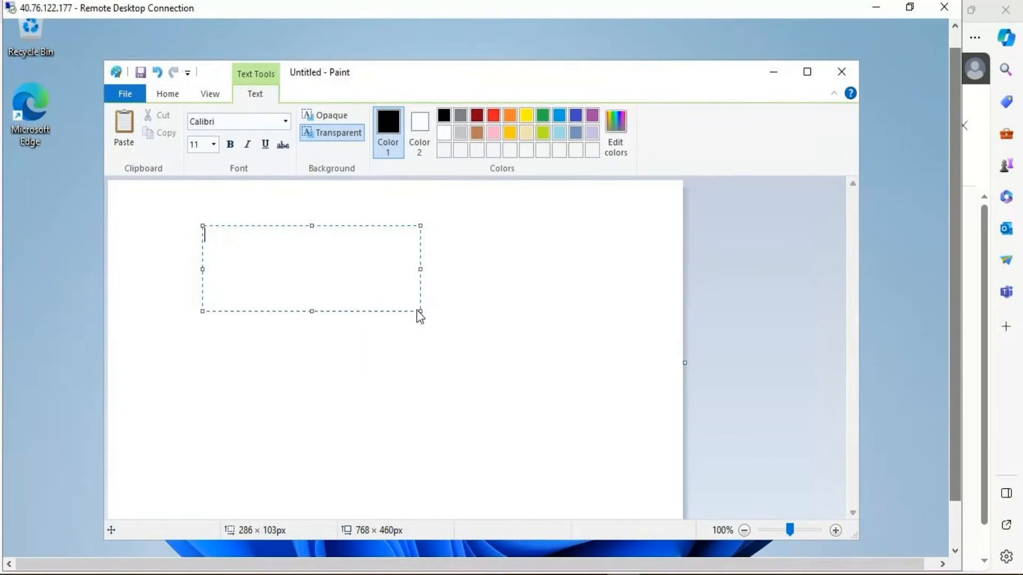
type("jumpbox -VM- 10.0.0.4")
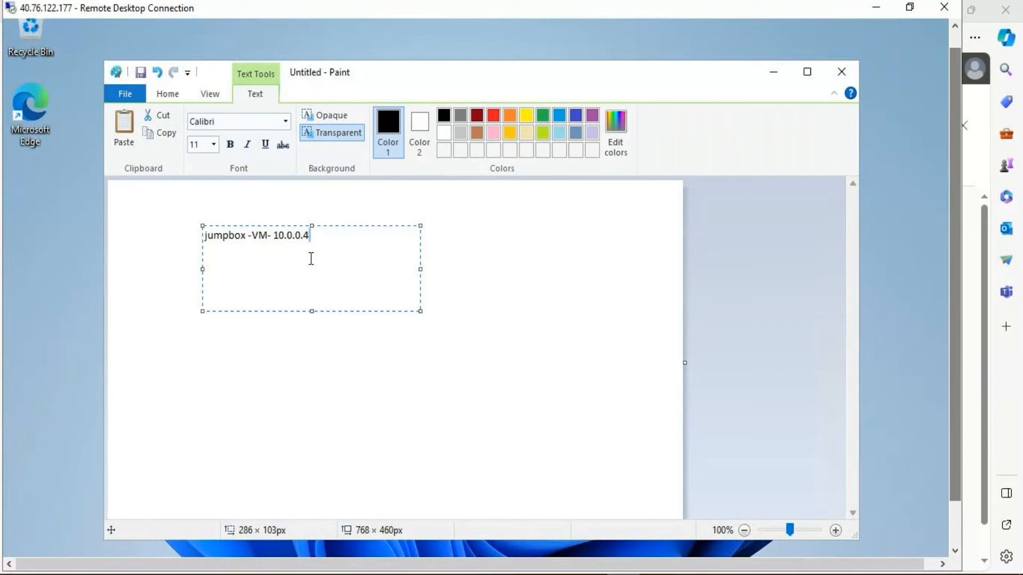
key("ctrl+a")
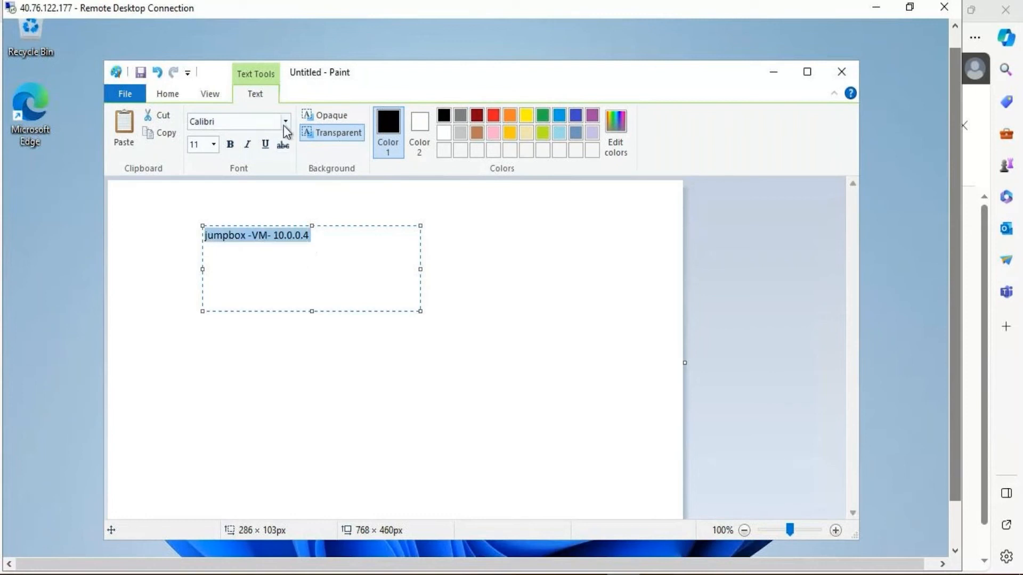
left_click(216, 149)
left_click(203, 312)
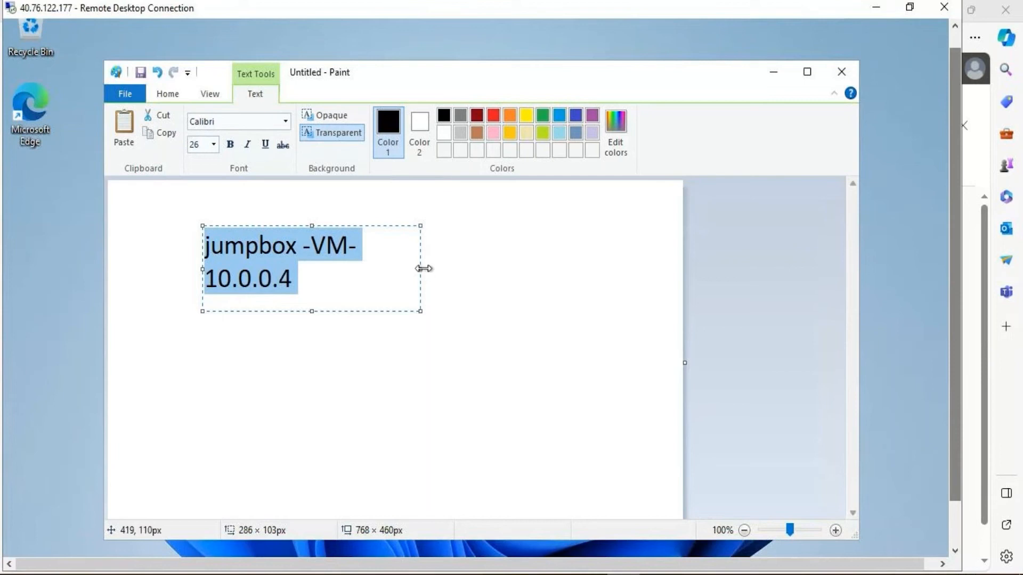
left_click_drag(421, 269, 487, 271)
left_click(557, 202)
Close Paint and save the drawing as a PNG named Untitled in the Documents folder
left_click(845, 71)
left_click(438, 313)
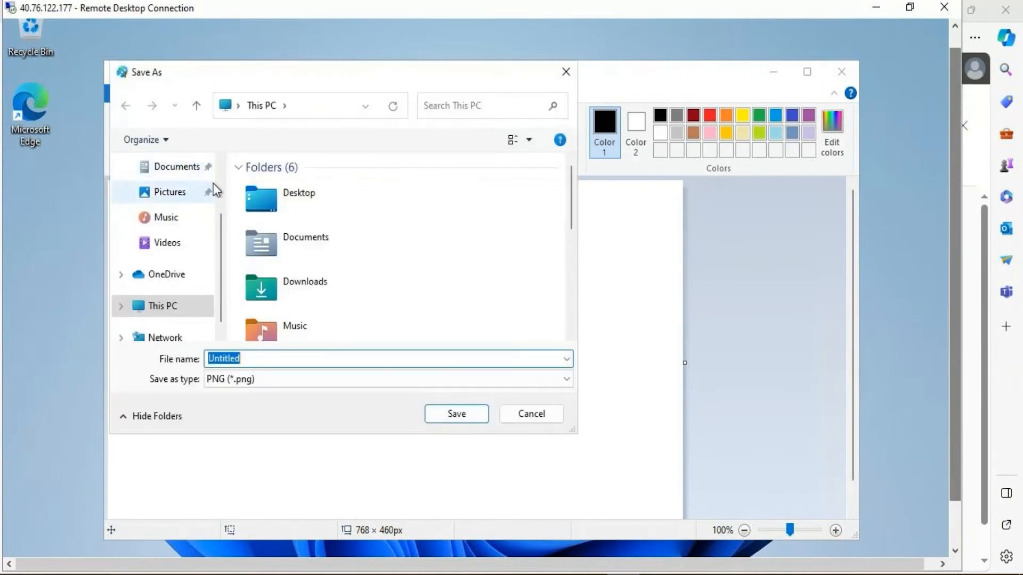
left_click(171, 194)
left_click(452, 413)
left_click(575, 292)
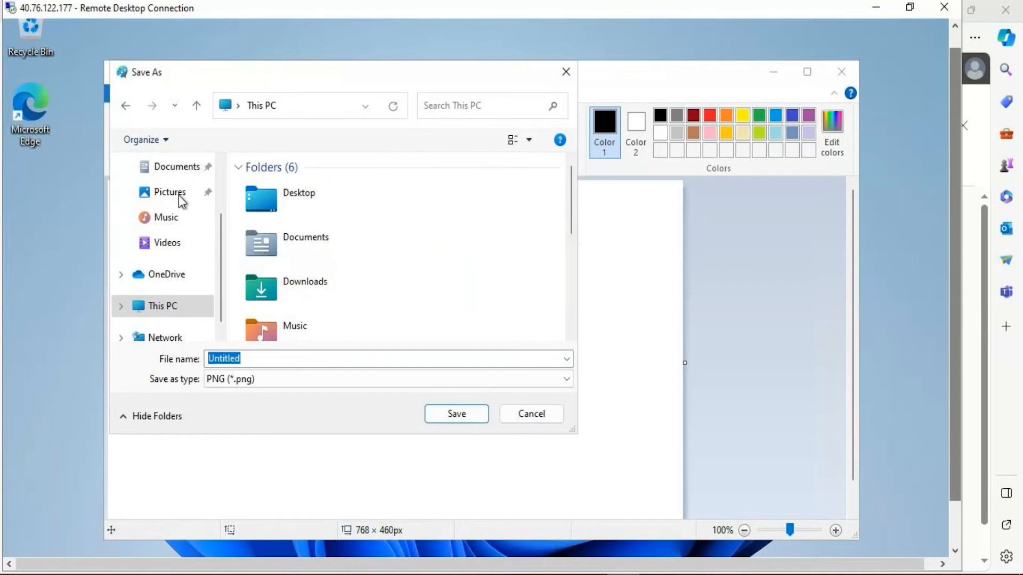
left_click(178, 169)
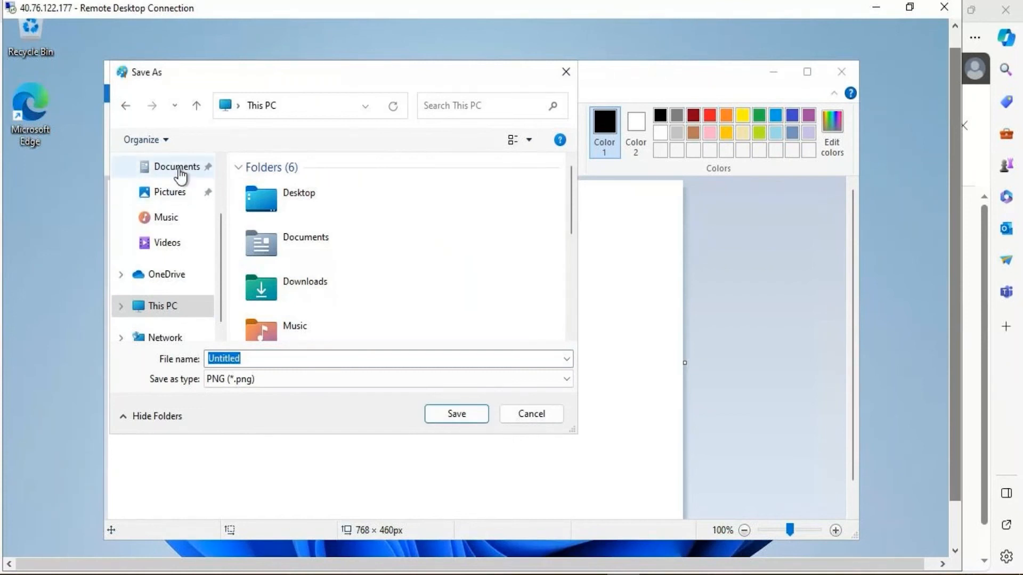
left_click(447, 415)
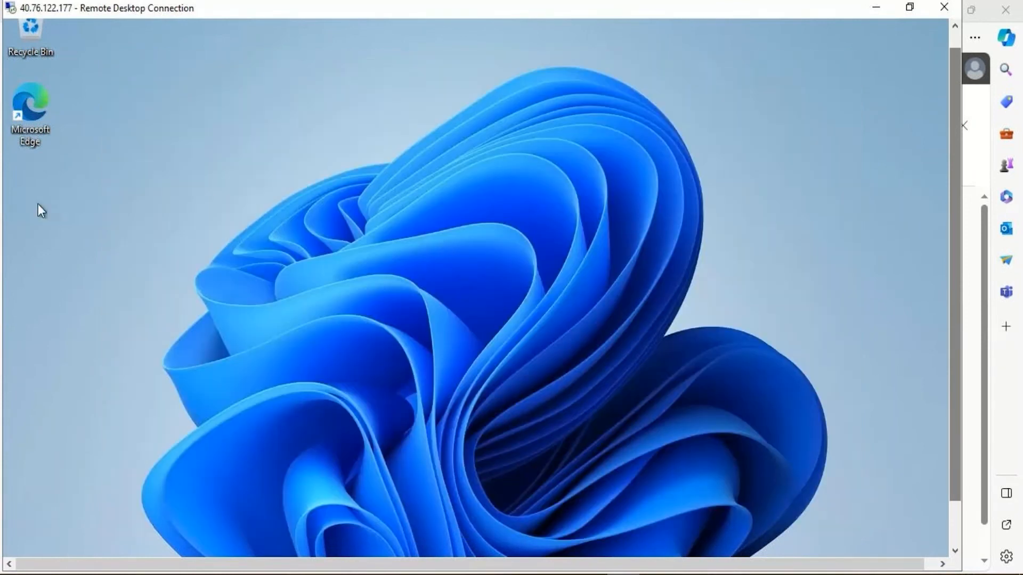
Set the Untitled image from the Documents folder as the jumpbox's desktop background and close File Explorer
left_click_drag(955, 234, 955, 288)
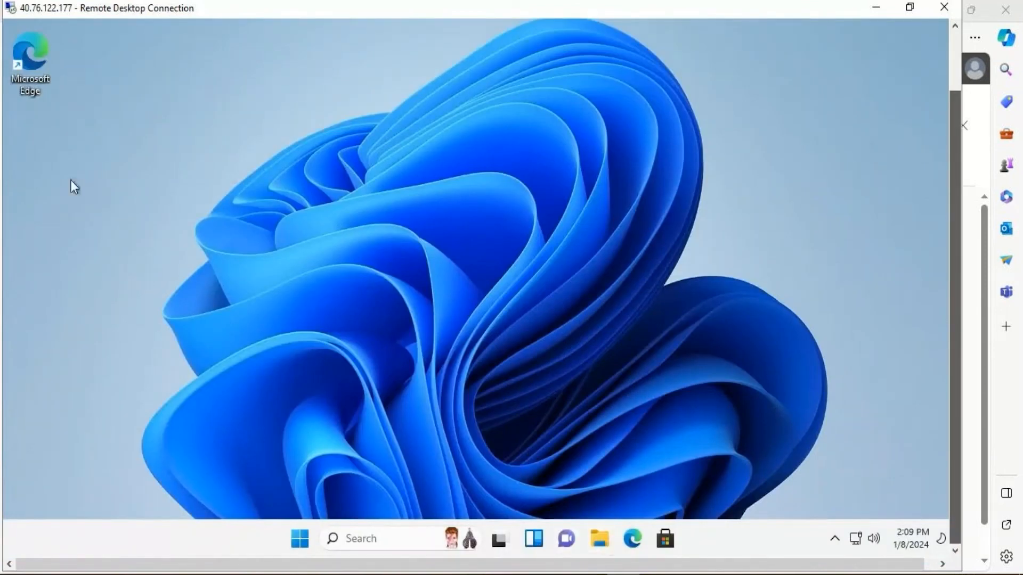
key("super+e")
left_click(259, 193)
left_click(262, 213)
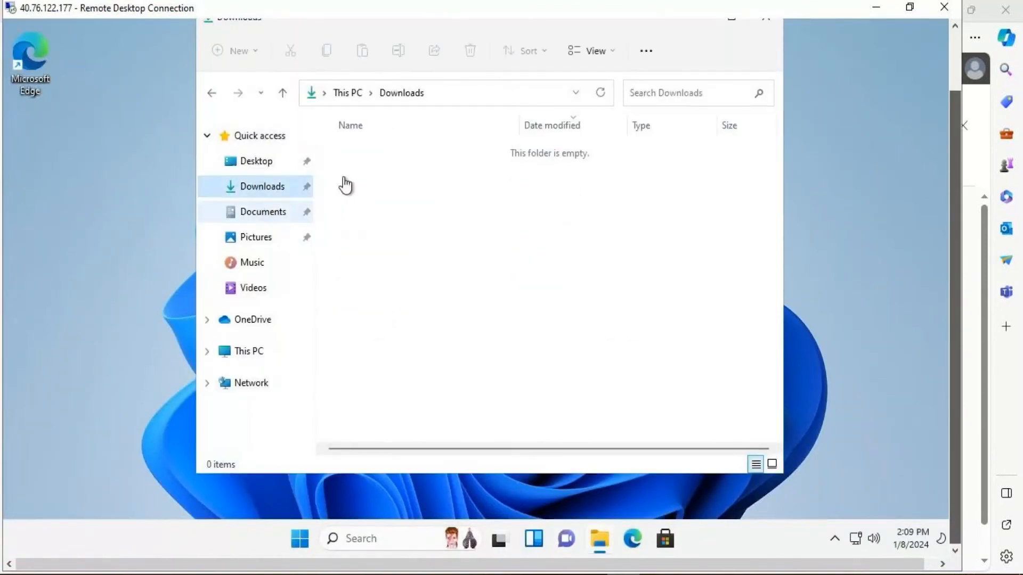
double_click(364, 174)
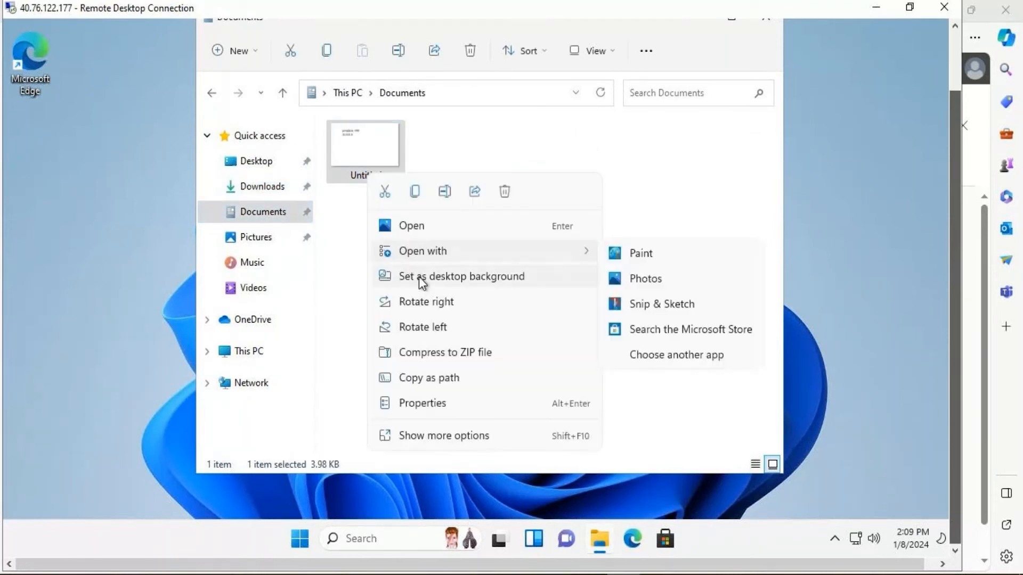
left_click(418, 276)
mouse_move(951, 247)
left_mouse_down()
mouse_move(951, 188)
mouse_move(952, 228)
left_mouse_up()
left_click(766, 86)
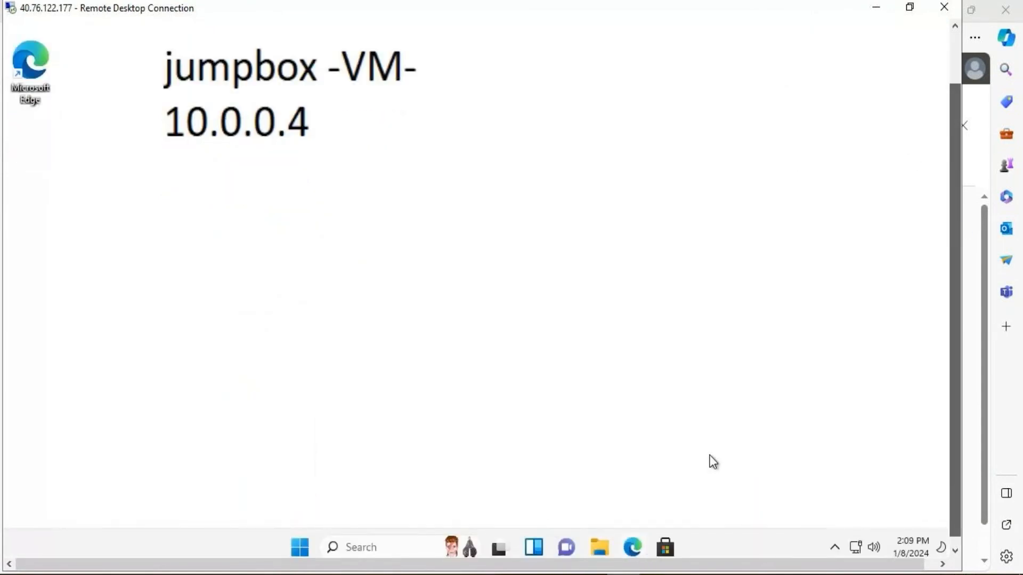
Go through Microsoft Edge's first-run setup on the jumpbox without signing in or importing Google data, and close the browser
left_click_drag(955, 364, 939, 269)
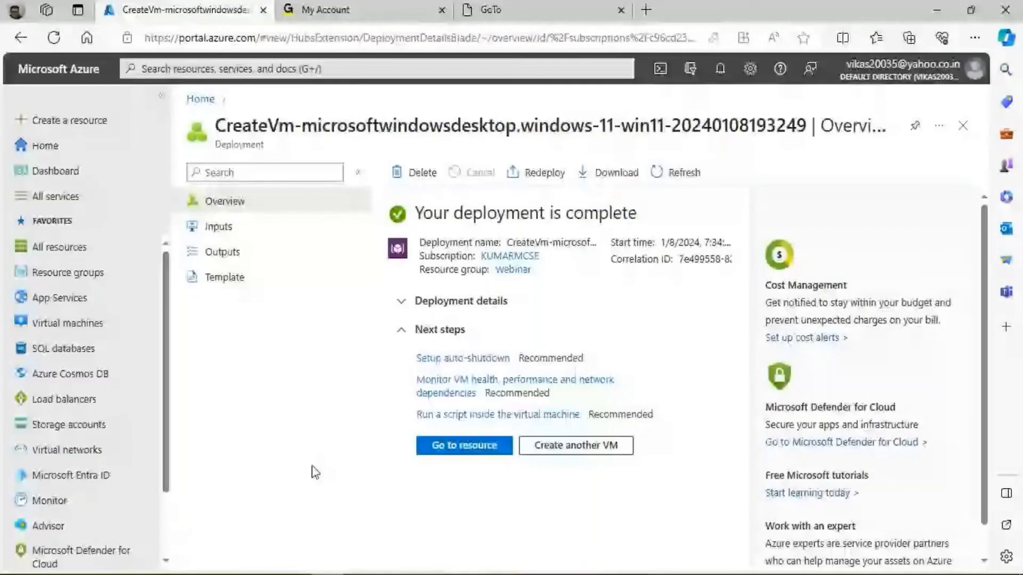
left_click(591, 384)
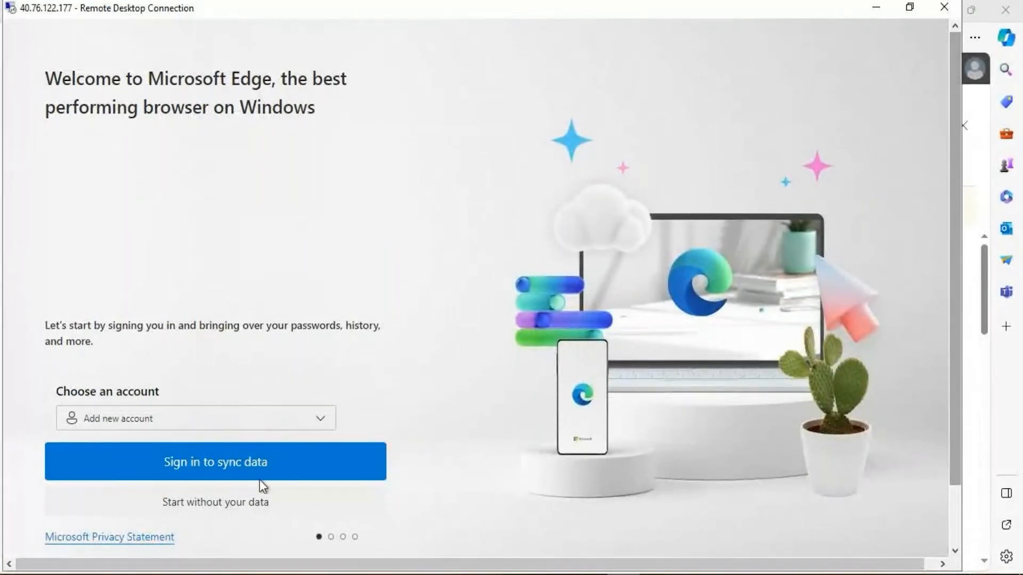
left_click(217, 502)
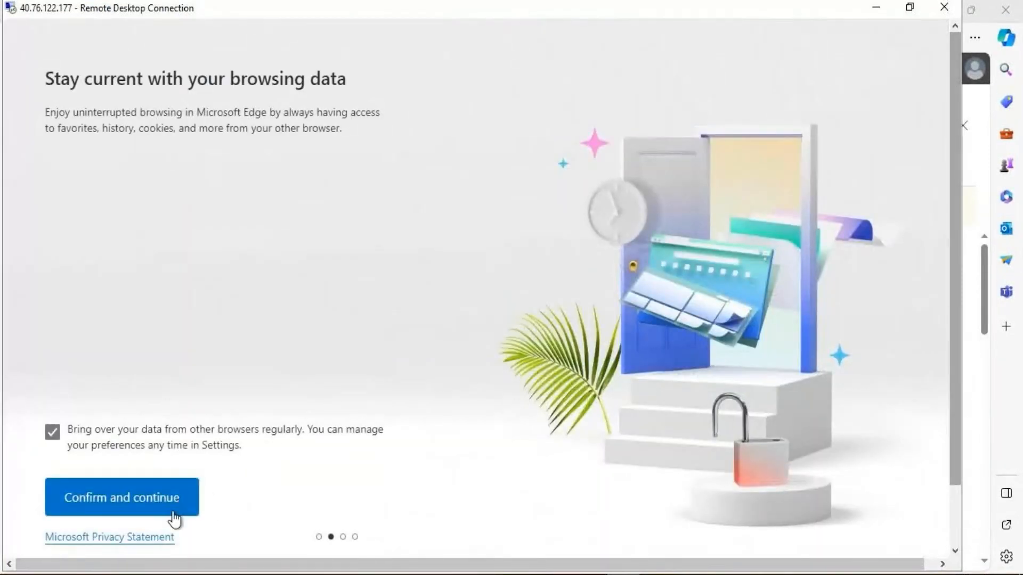
left_click(162, 504)
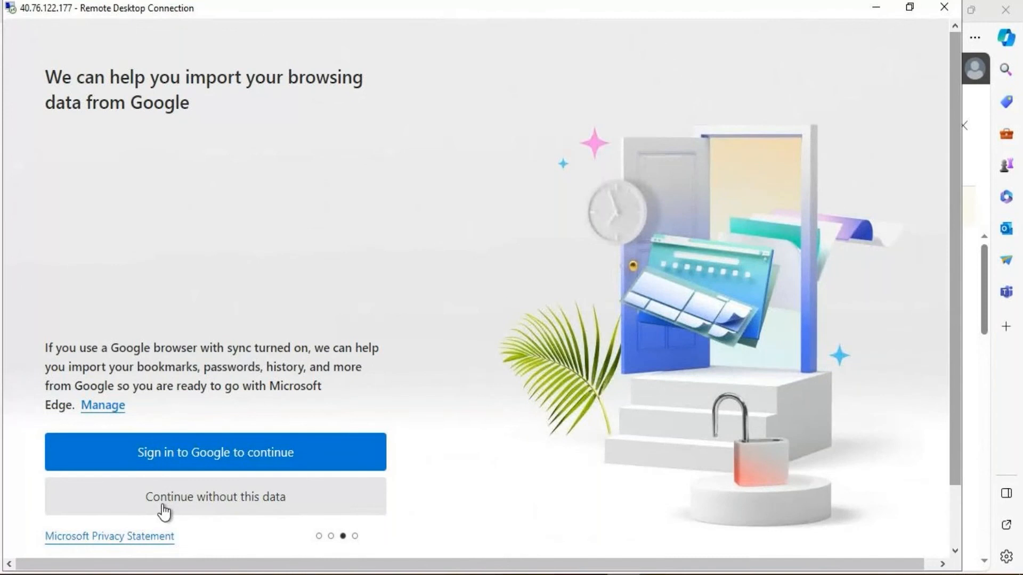
left_click(163, 511)
left_click(164, 509)
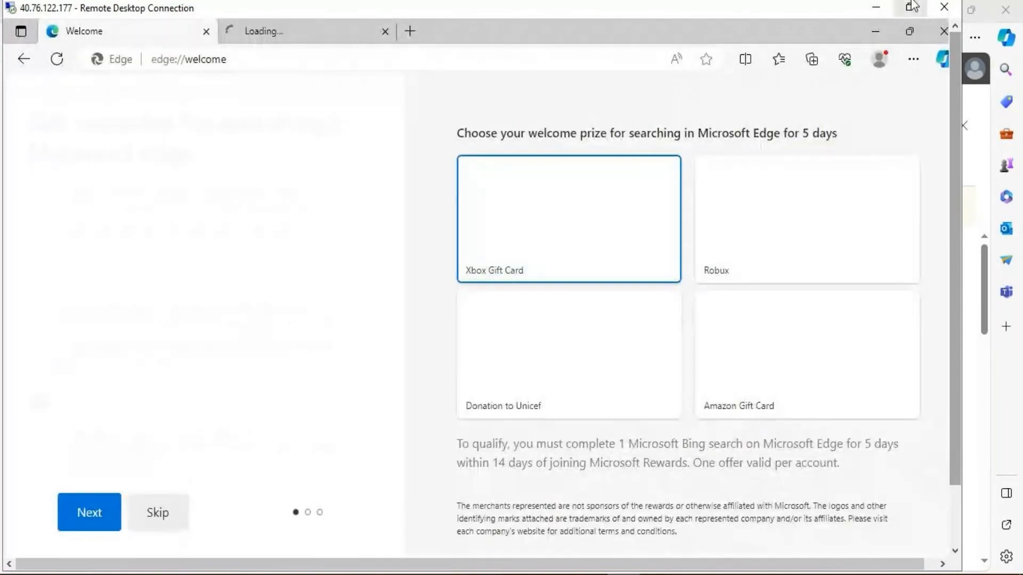
left_click(942, 32)
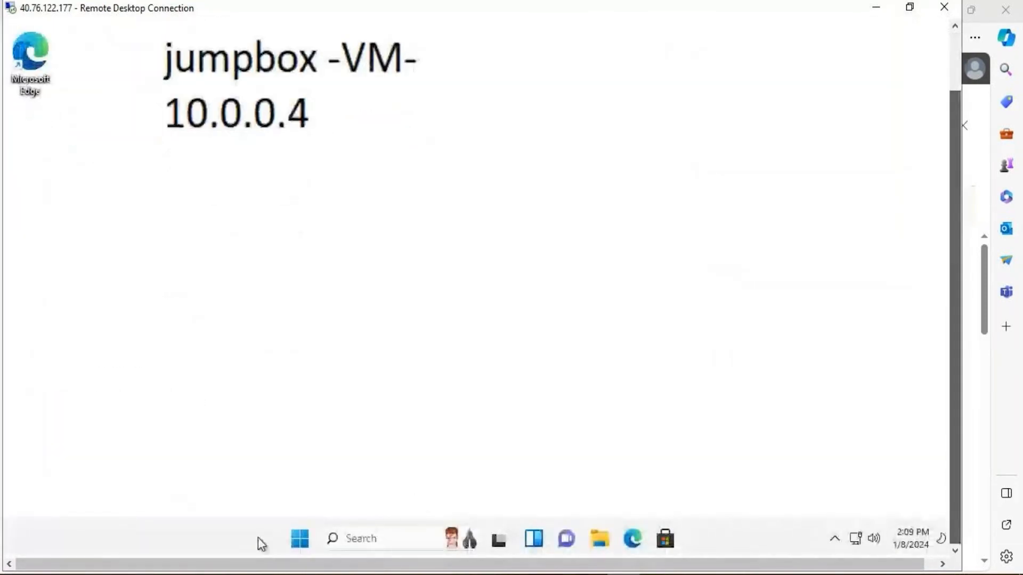
Start Remote Desktop Connection on the jumpbox with the MSTSC command and connect to 10.0.1.4
right_click(299, 544)
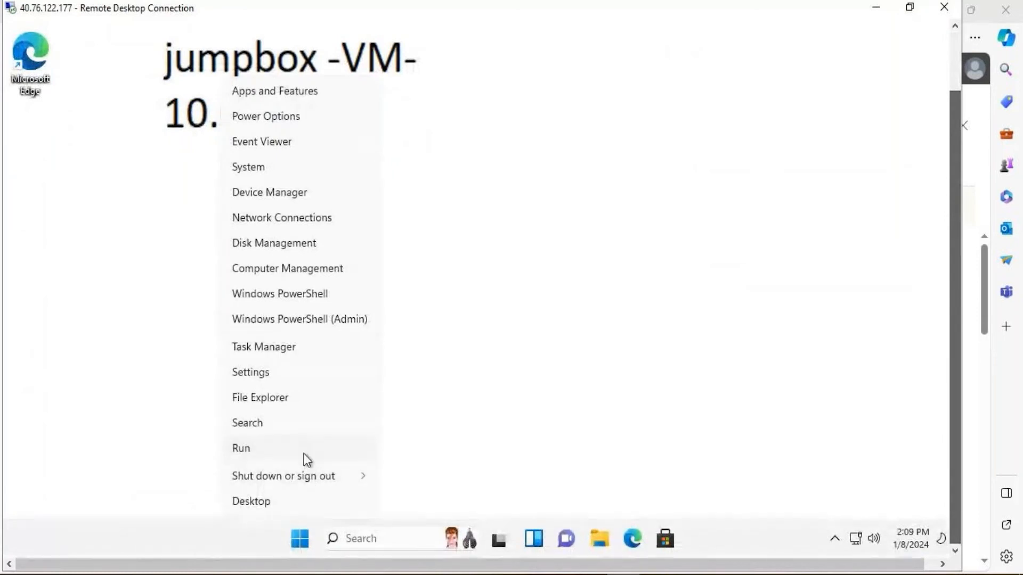
left_click(305, 451)
type("MSPAINT")
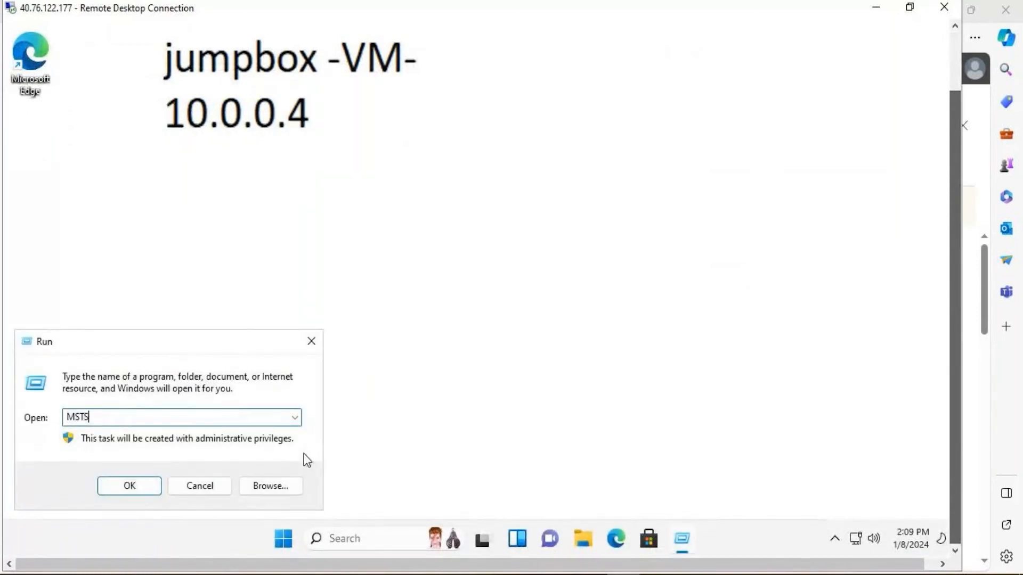
key("Return")
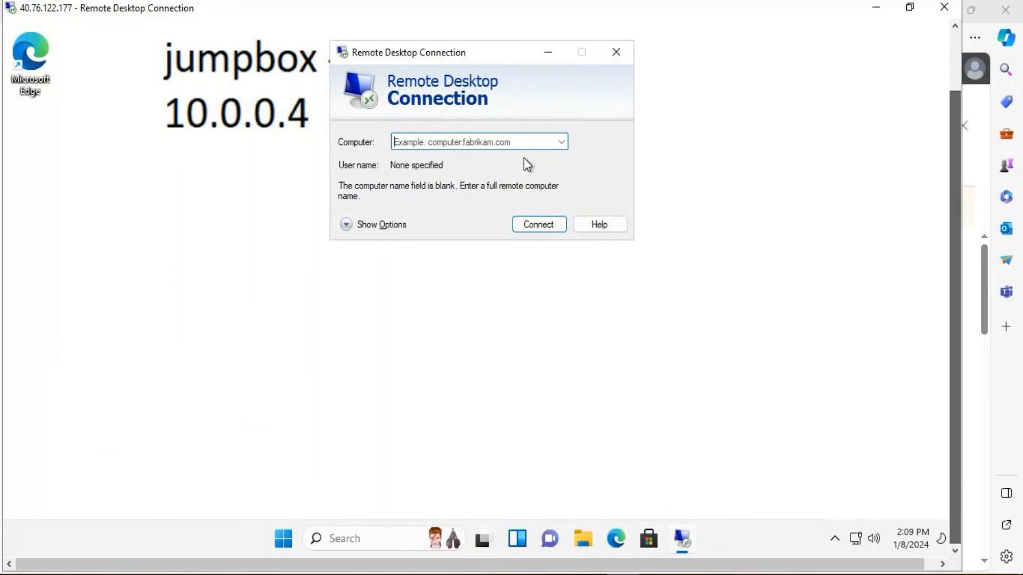
type("10.0")
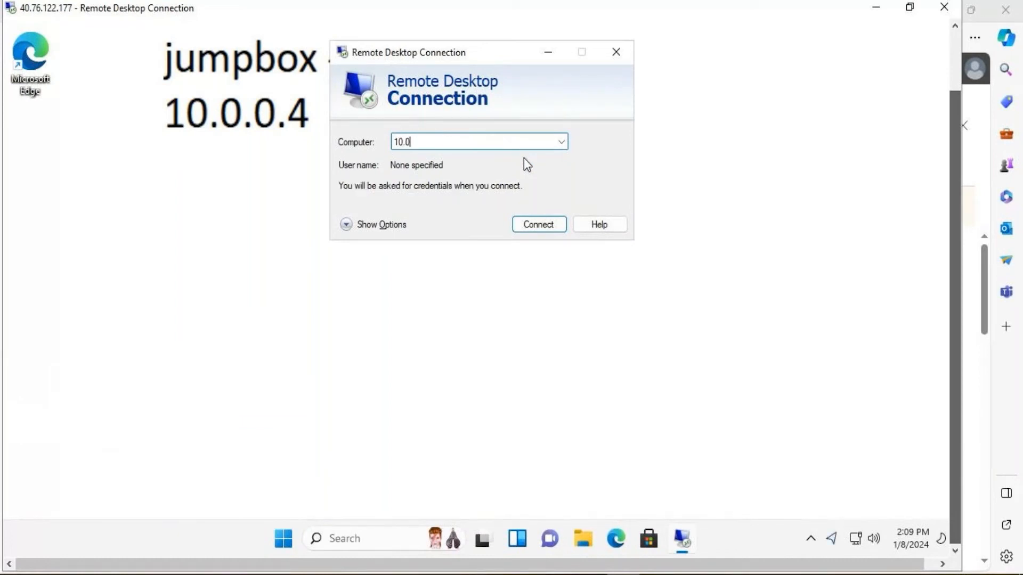
type(".")
type("1.4")
key("Return")
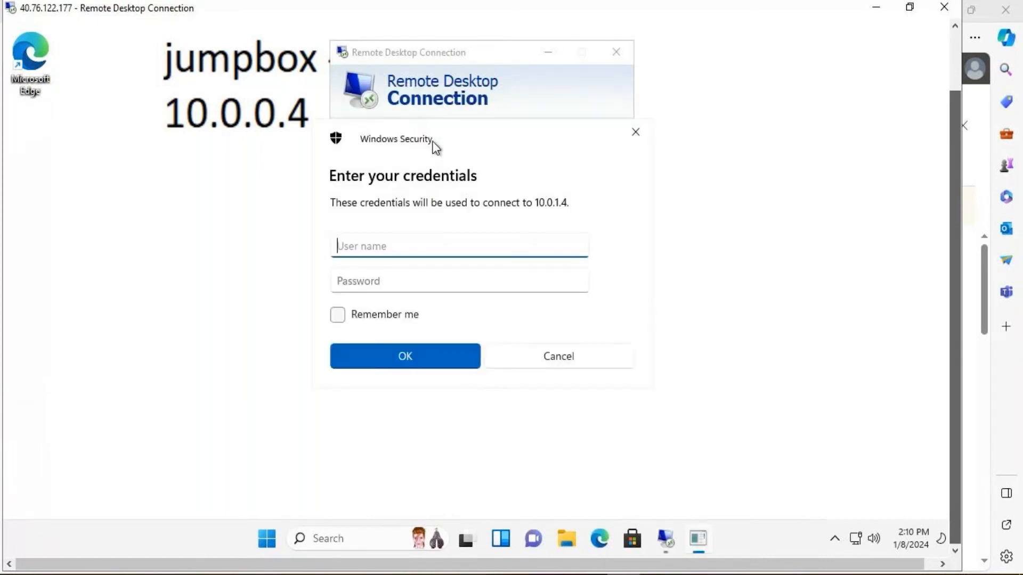
Sign in to VM2-WEB with the account's user name and password, accept the untrusted certificate, and maximize the remote session
type("kumar")
key("Tab")
type("********")
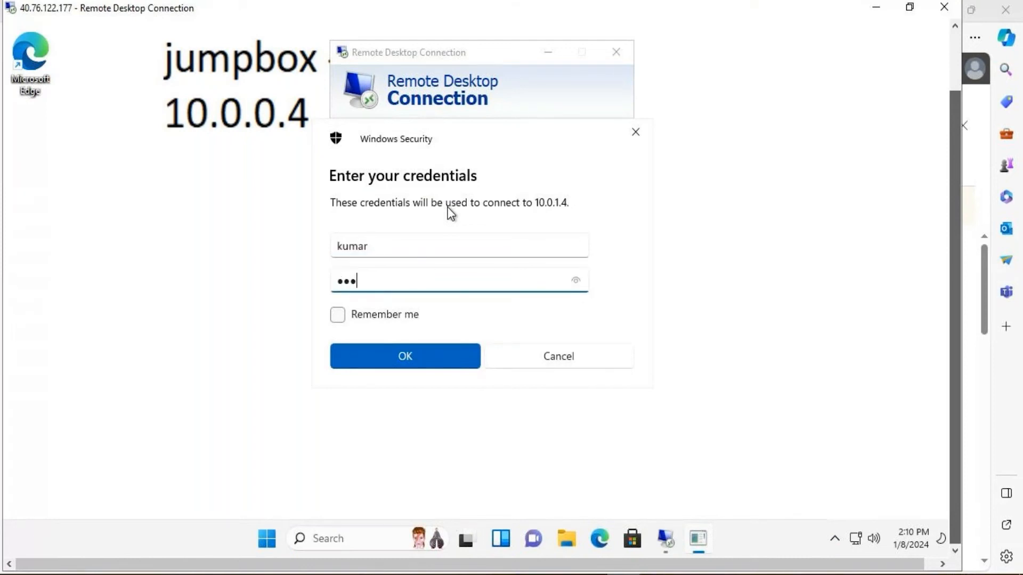
key("Caps_Lock")
type("*****")
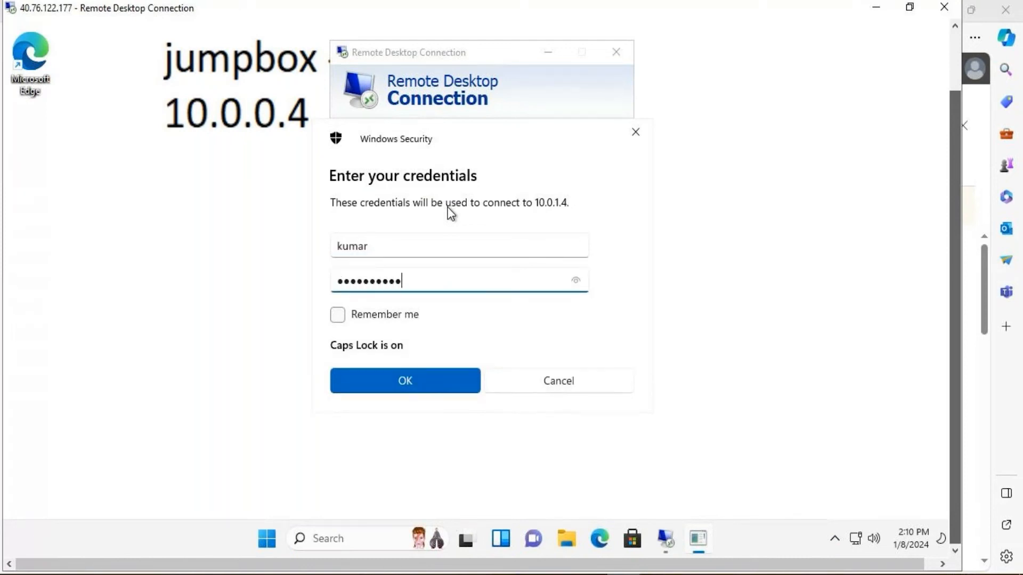
key("Return")
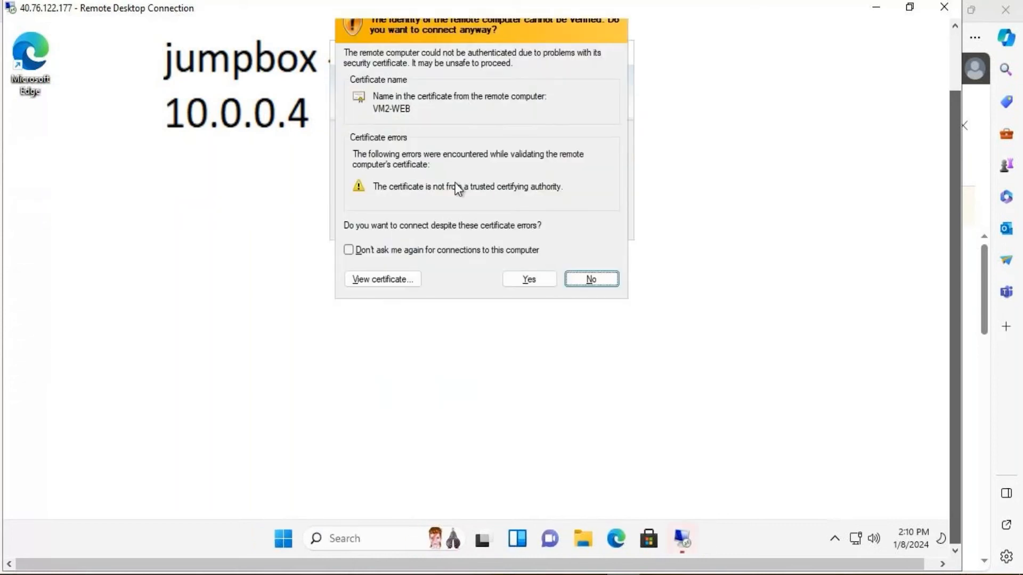
left_click(529, 279)
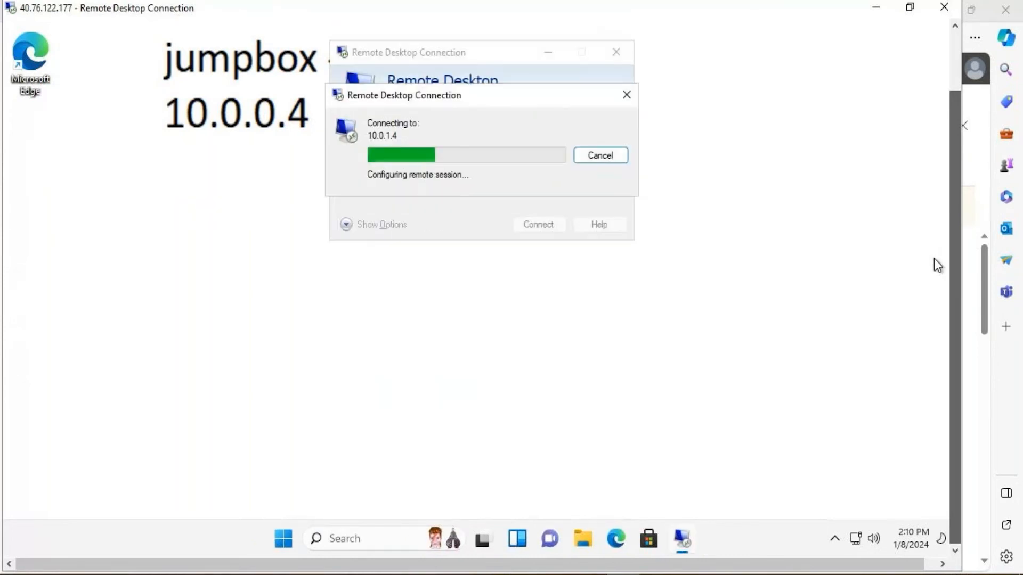
left_click(649, 27)
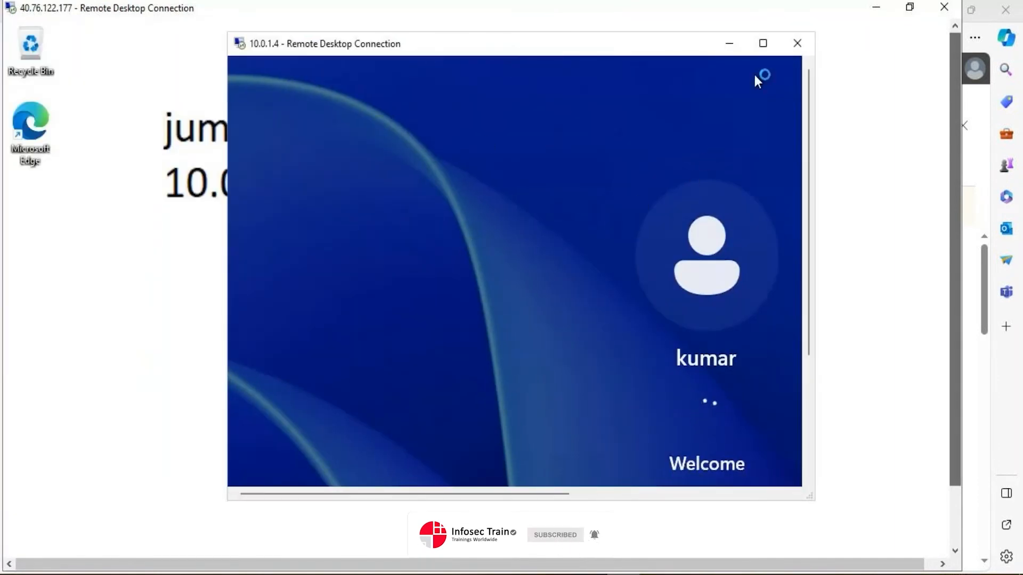
left_click(763, 43)
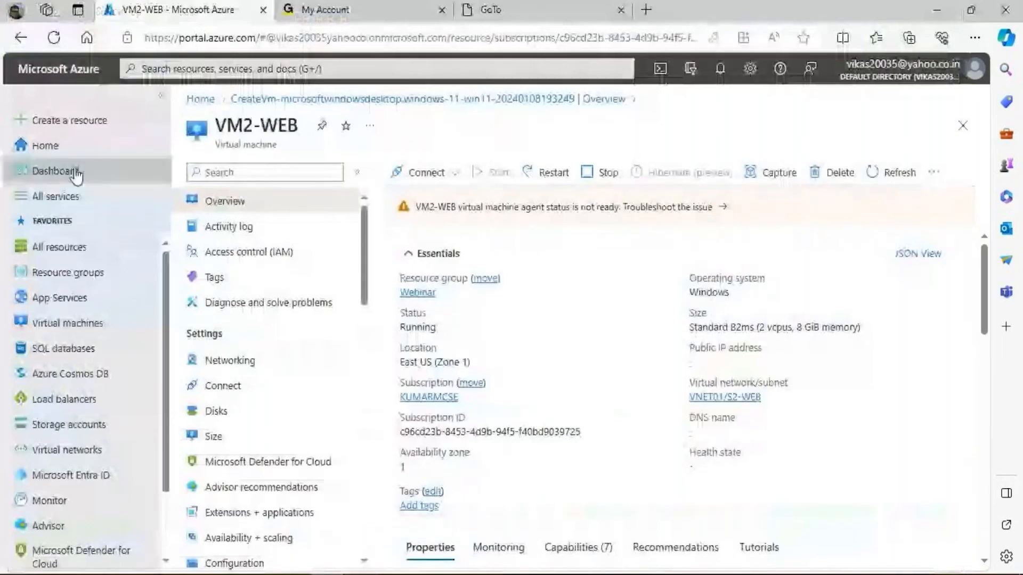
left_click(56, 145)
left_click(69, 125)
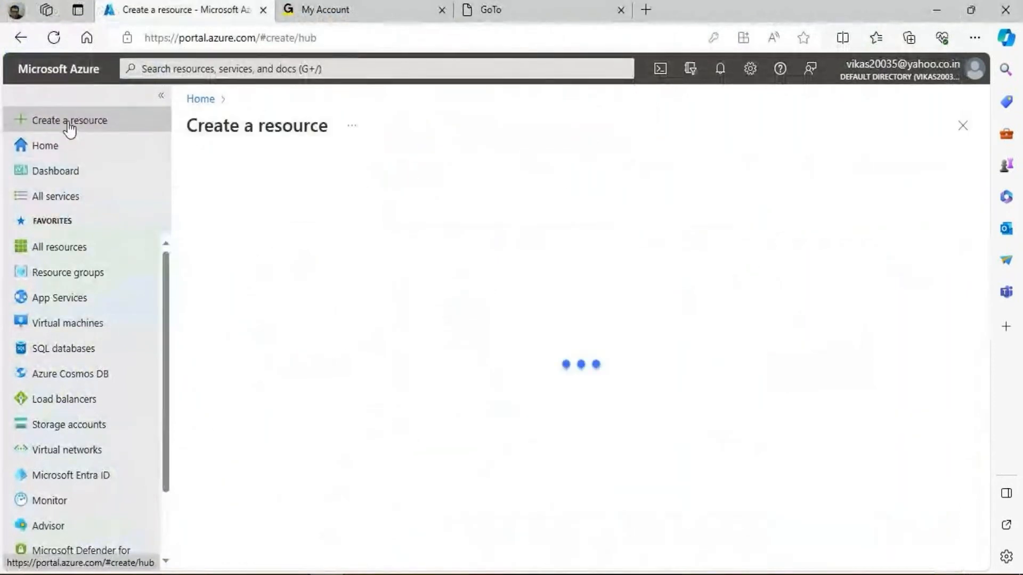
type("ROUTE")
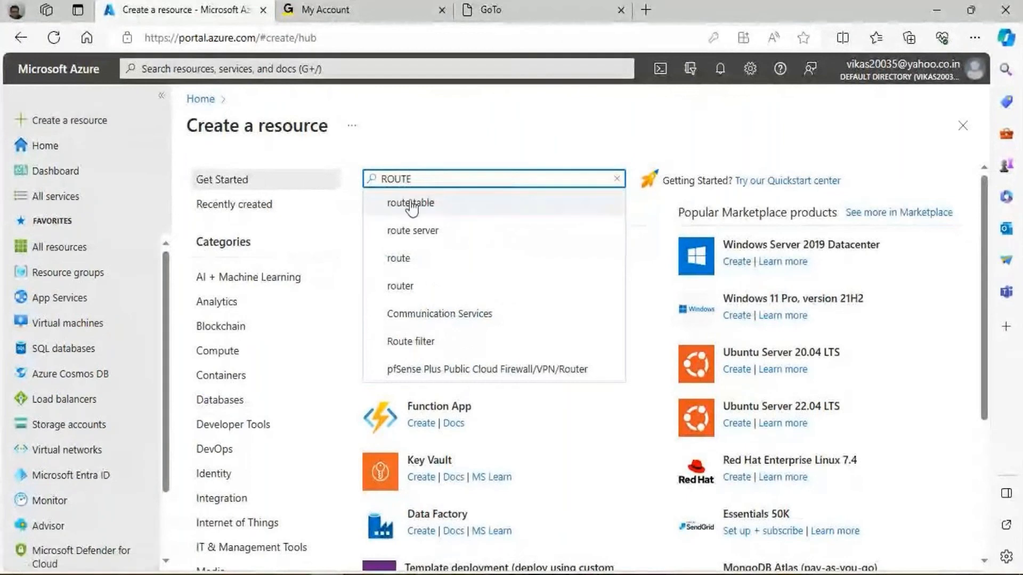
left_click(413, 202)
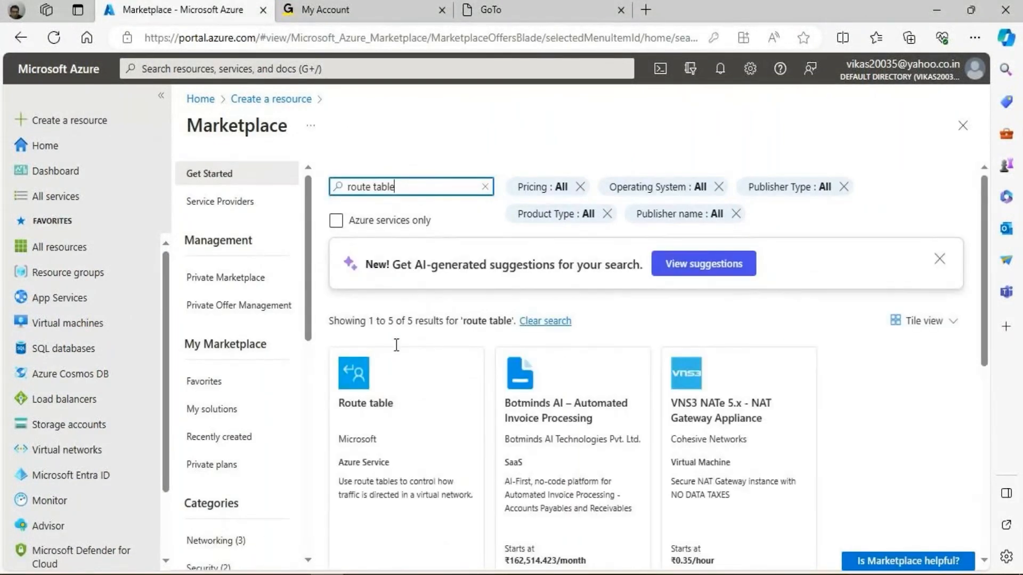
left_click(358, 403)
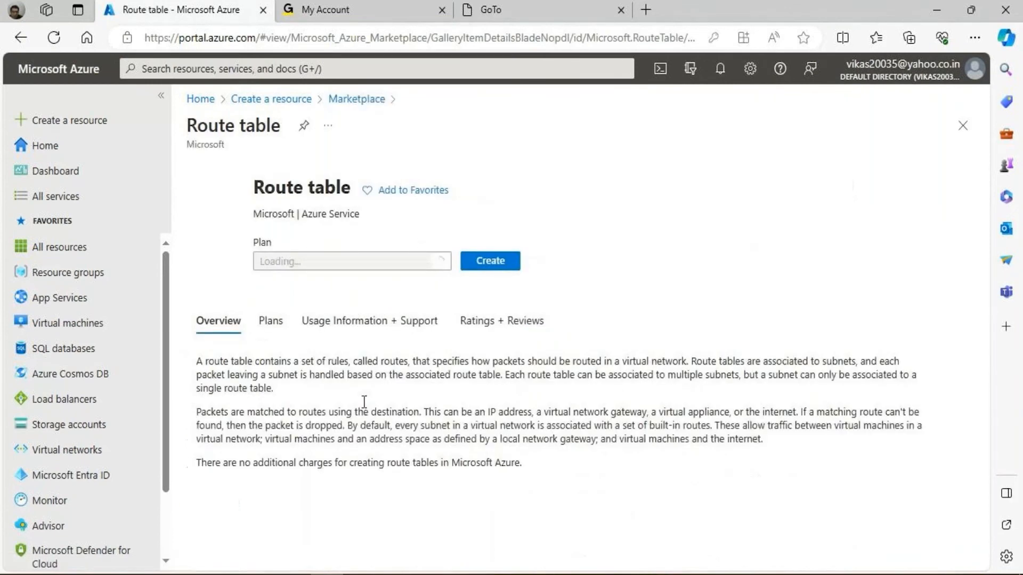
left_click(56, 154)
Open the effective routes of the VM2-WEB virtual machine's network interface from its Networking settings
left_click(101, 322)
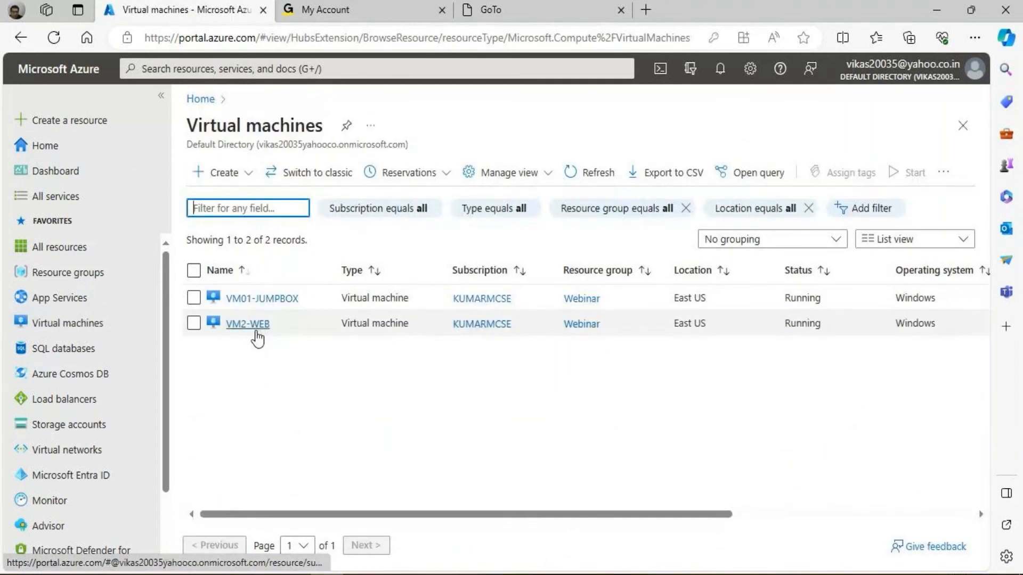
left_click(249, 324)
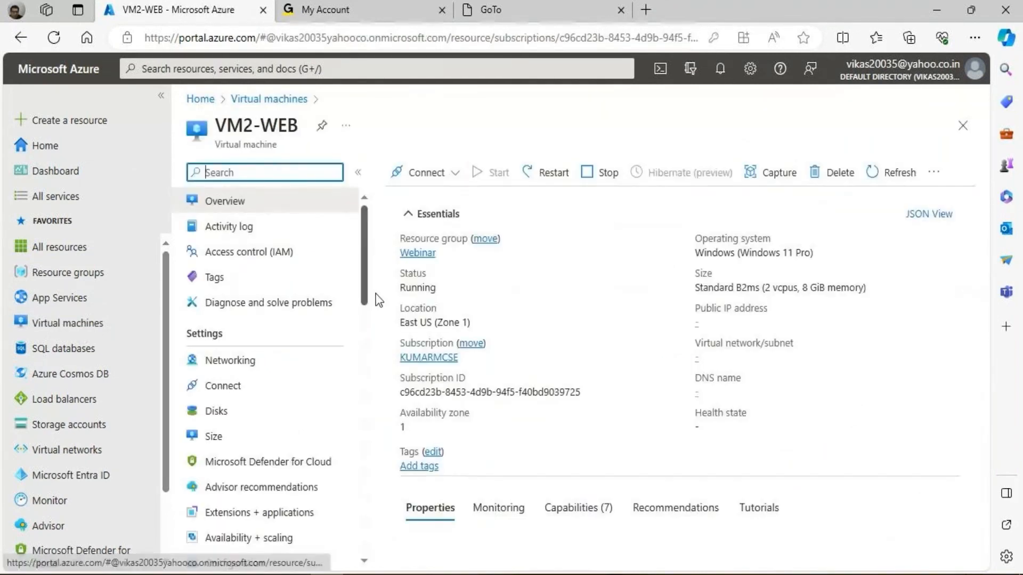
left_click(238, 365)
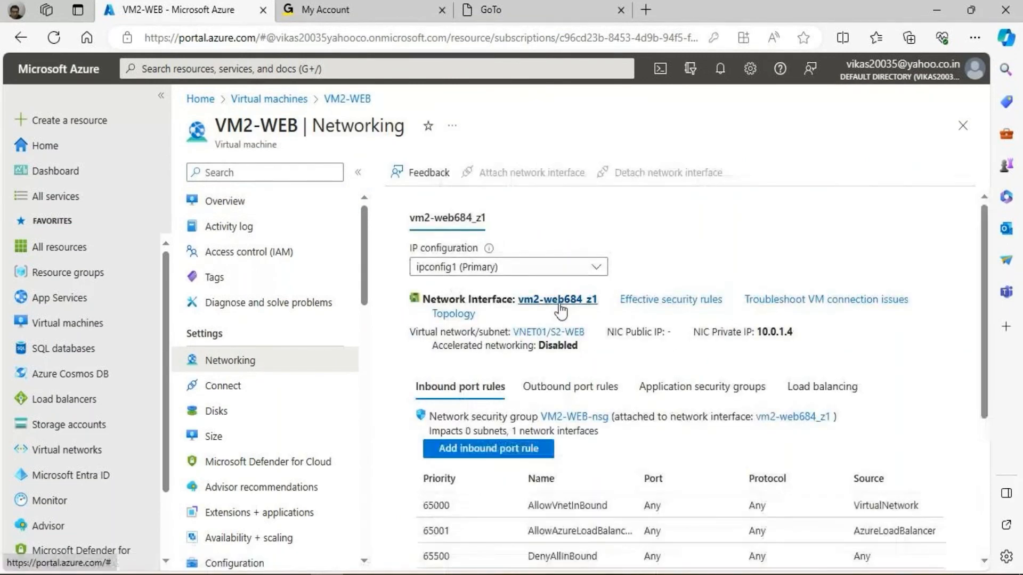
left_click(558, 300)
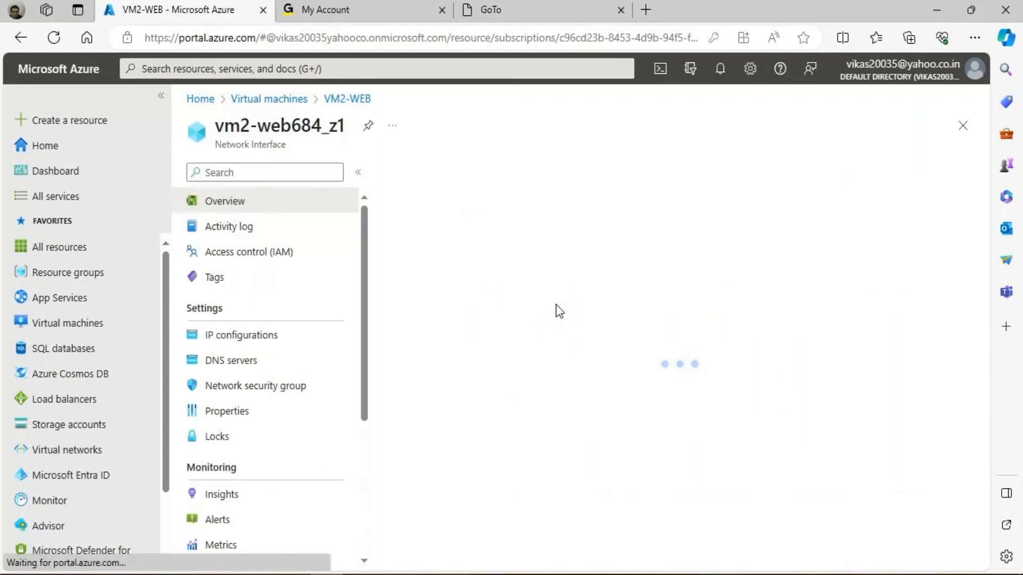
scroll(224, 366, "down", 3)
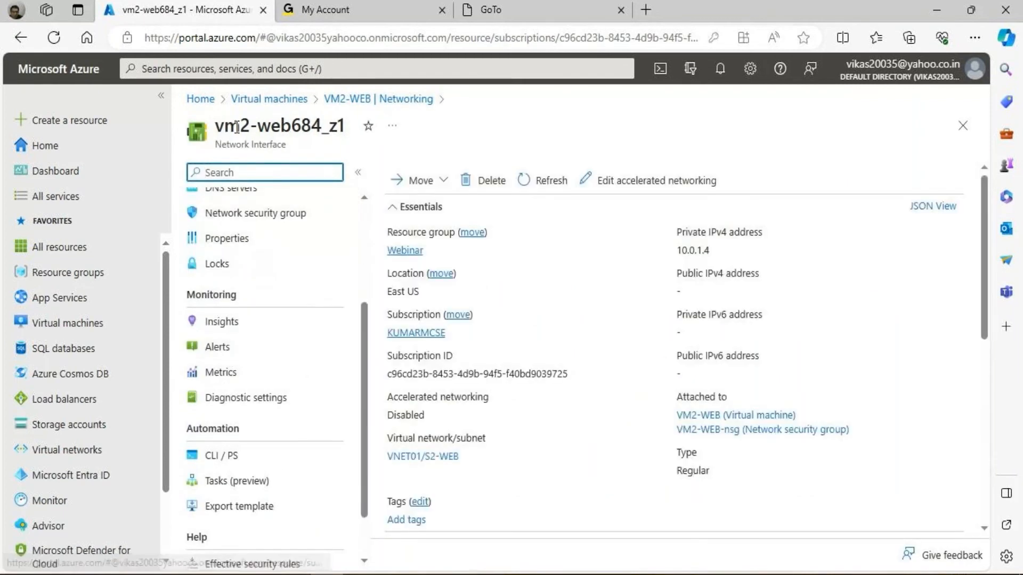
left_click_drag(302, 127, 321, 128)
scroll(212, 381, "down", 2)
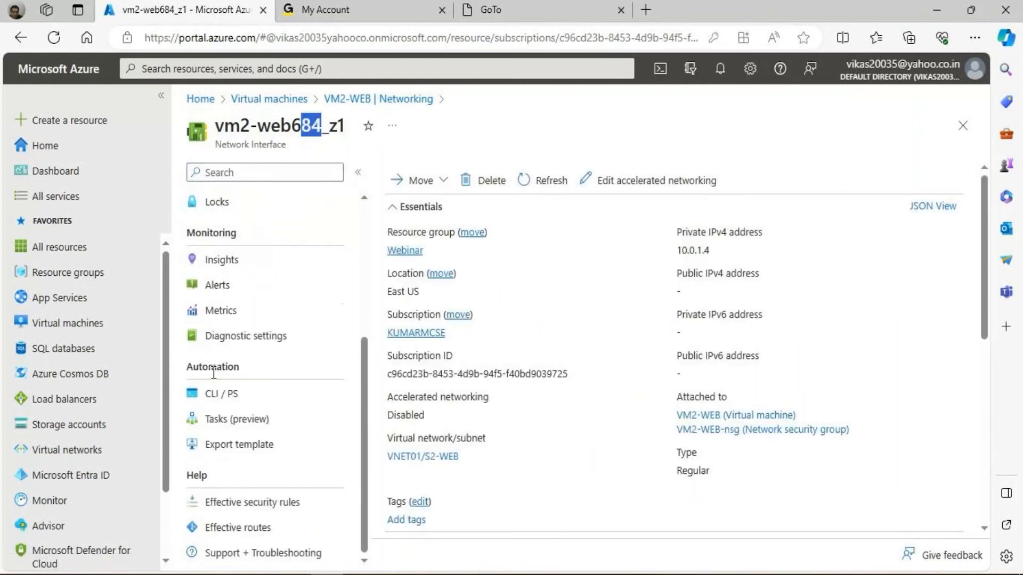
left_click(252, 527)
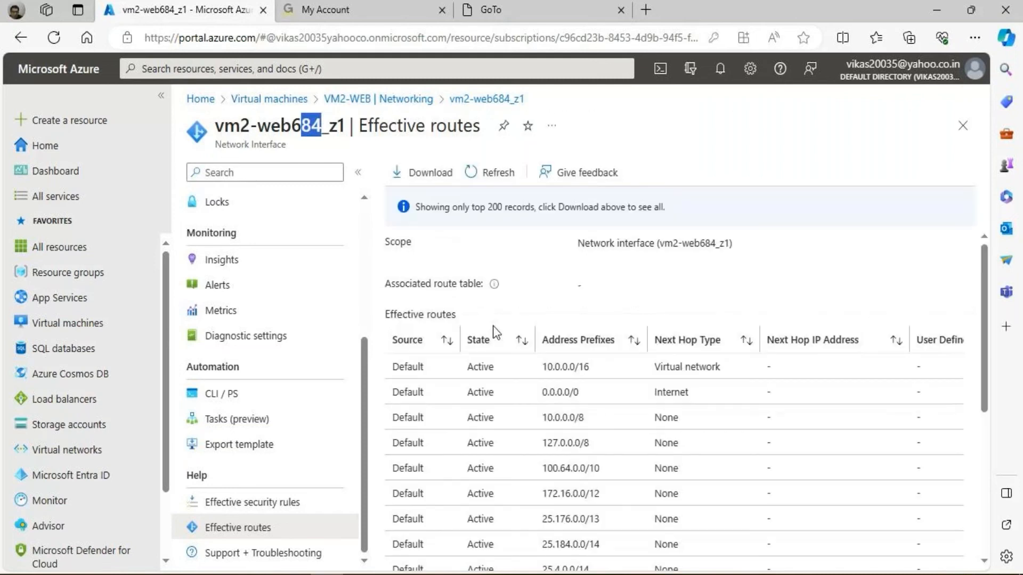
Examine the default effective routes of VM2-WEB's network interface, comparing the address prefixes with their next hop types
triple_click(587, 368)
triple_click(720, 367)
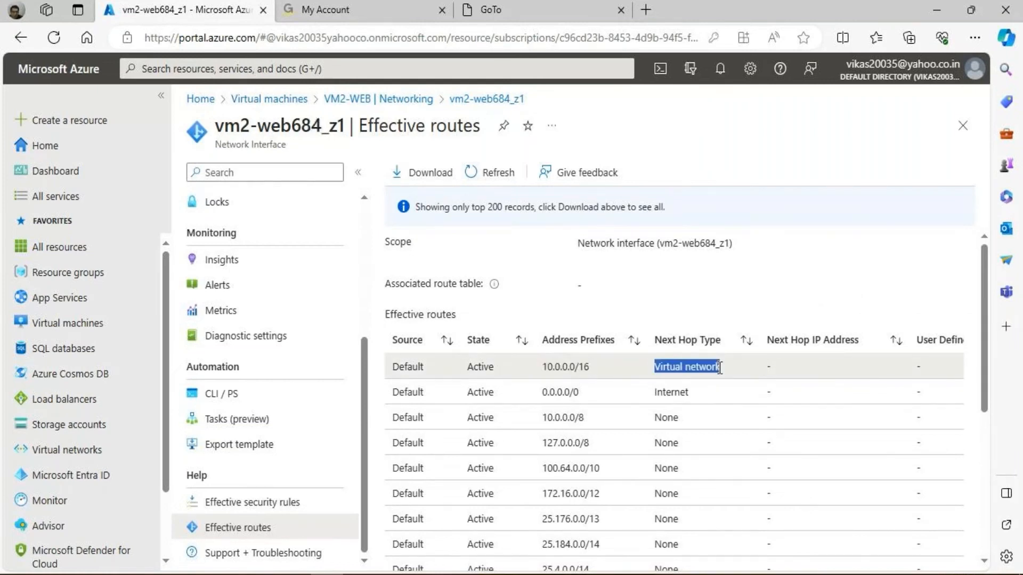
left_click(594, 393)
triple_click(703, 398)
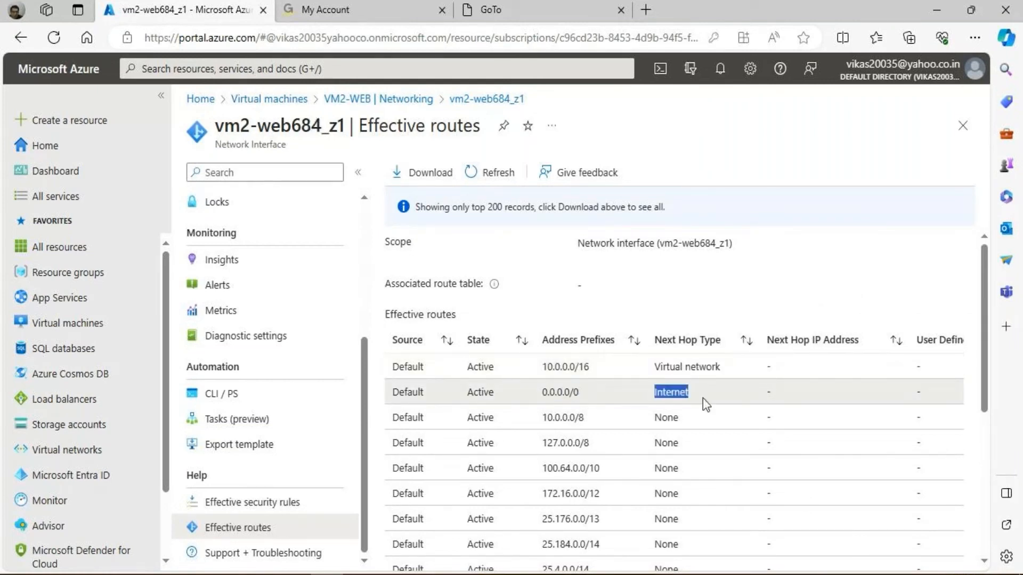
scroll(580, 426, "down", 3)
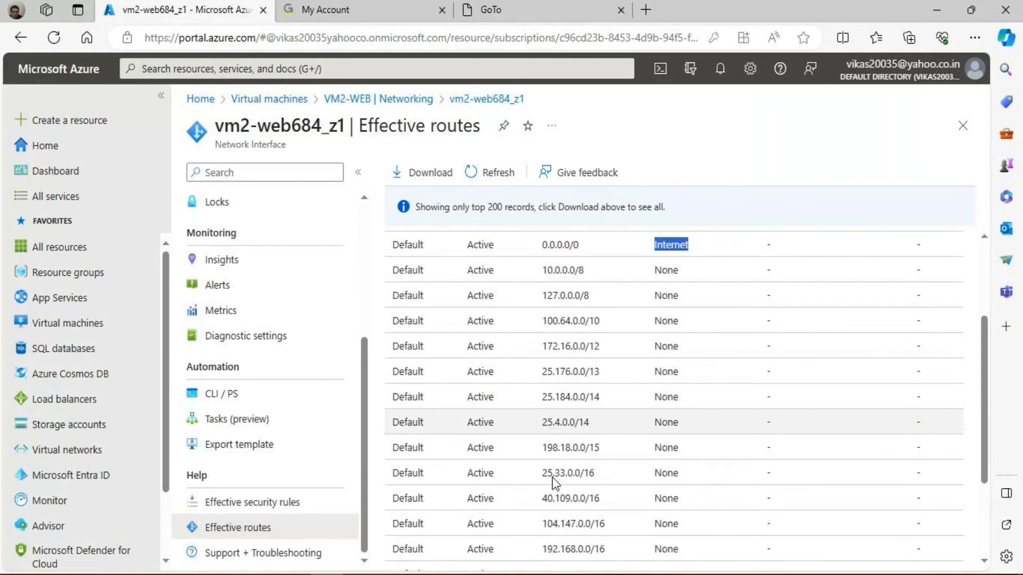
scroll(559, 438, "down", 1)
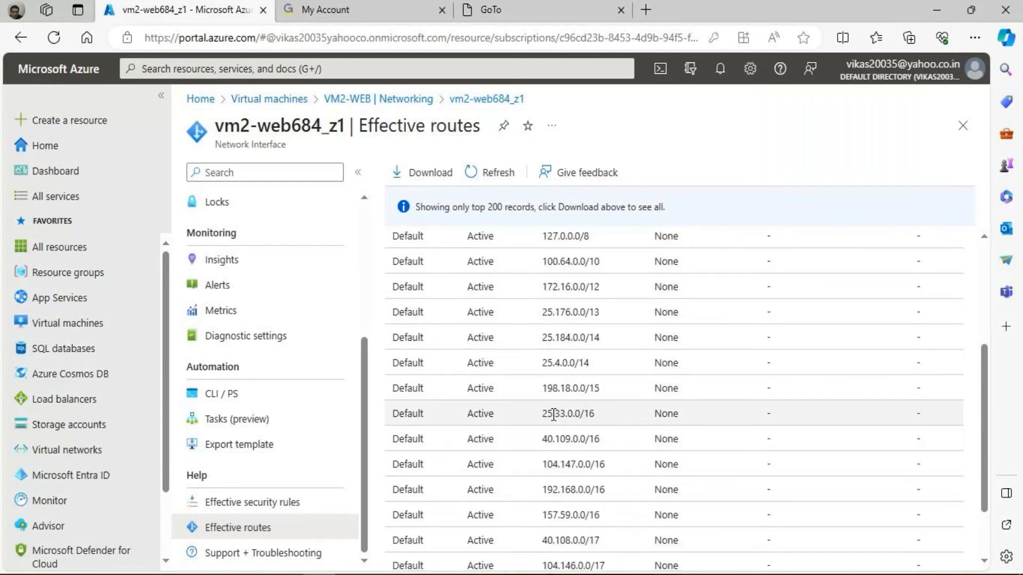
scroll(554, 410, "up", 4)
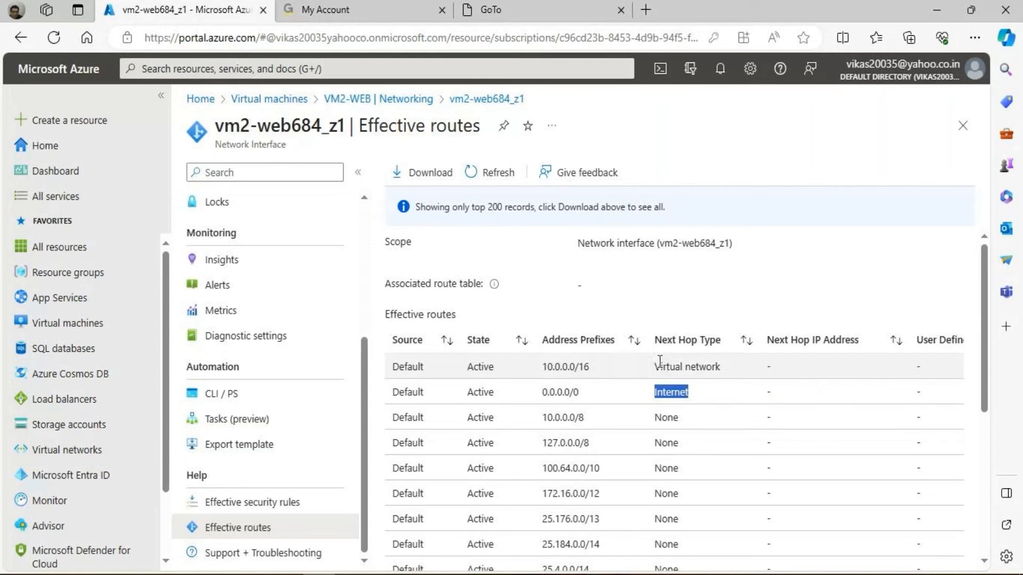
left_click_drag(390, 367, 571, 391)
left_click_drag(648, 398, 692, 395)
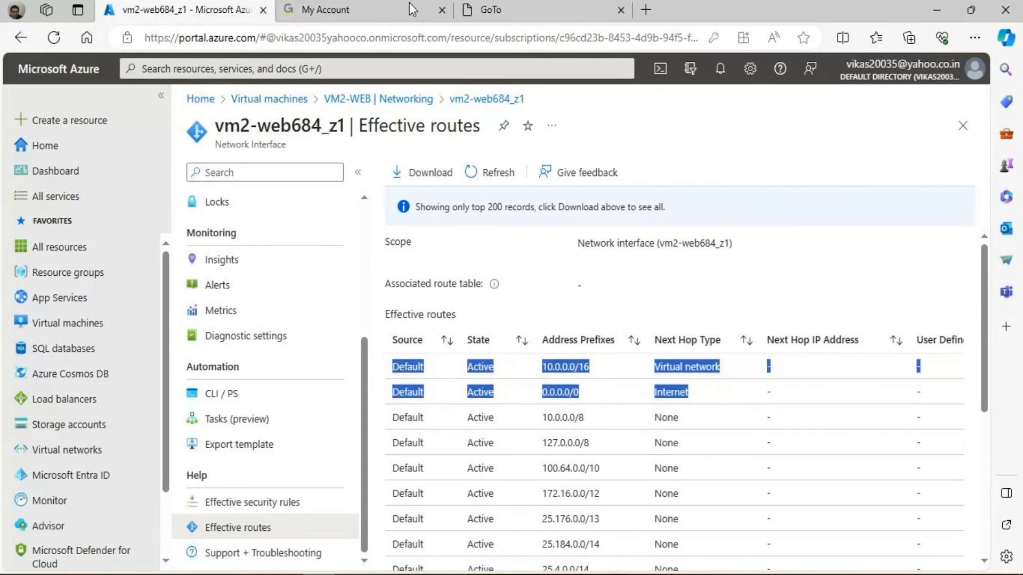
Find the Microsoft Route table service in the Marketplace and start creating a new route table
left_click(55, 155)
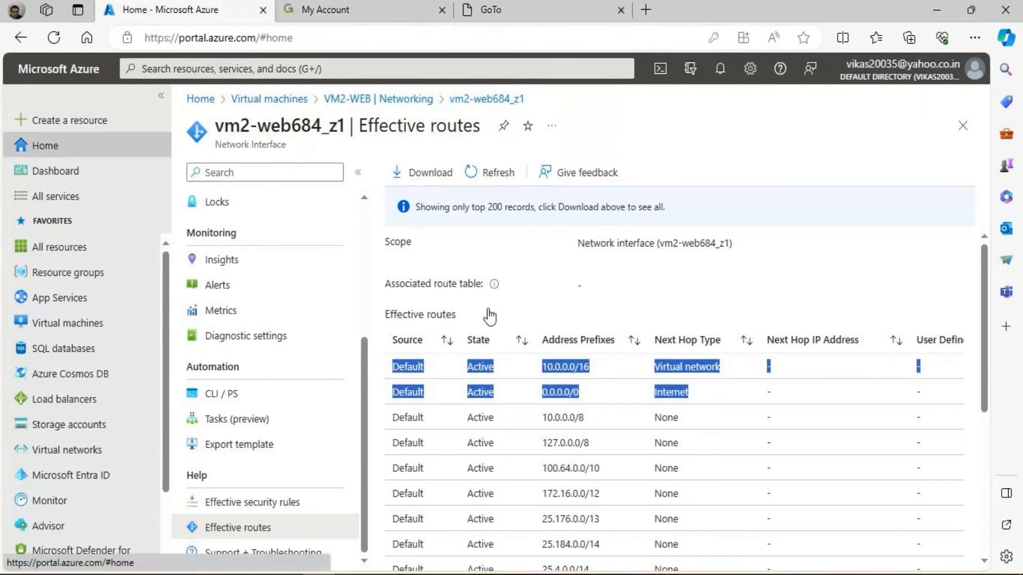
left_click(264, 188)
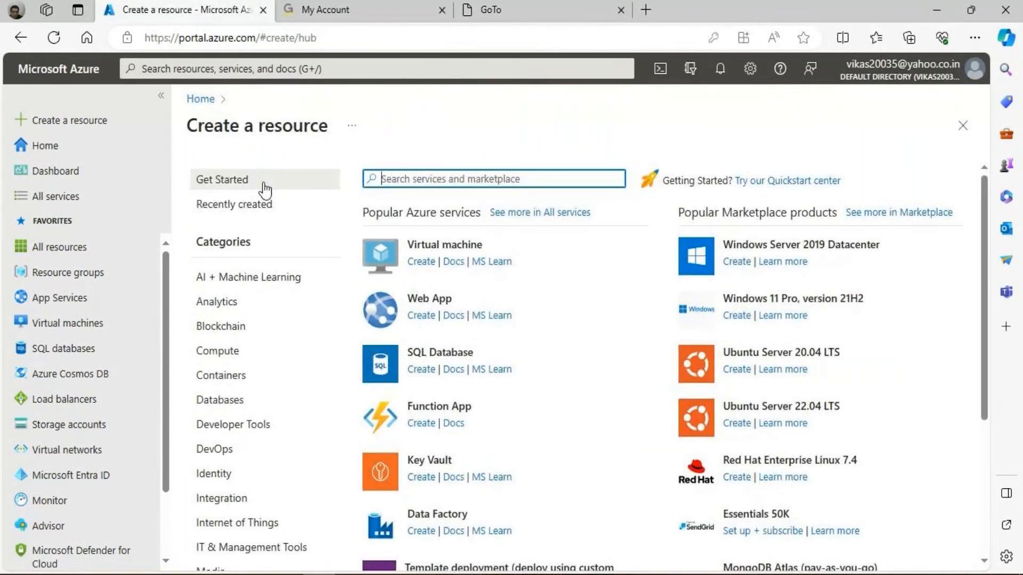
type("ROUTE")
left_click(428, 213)
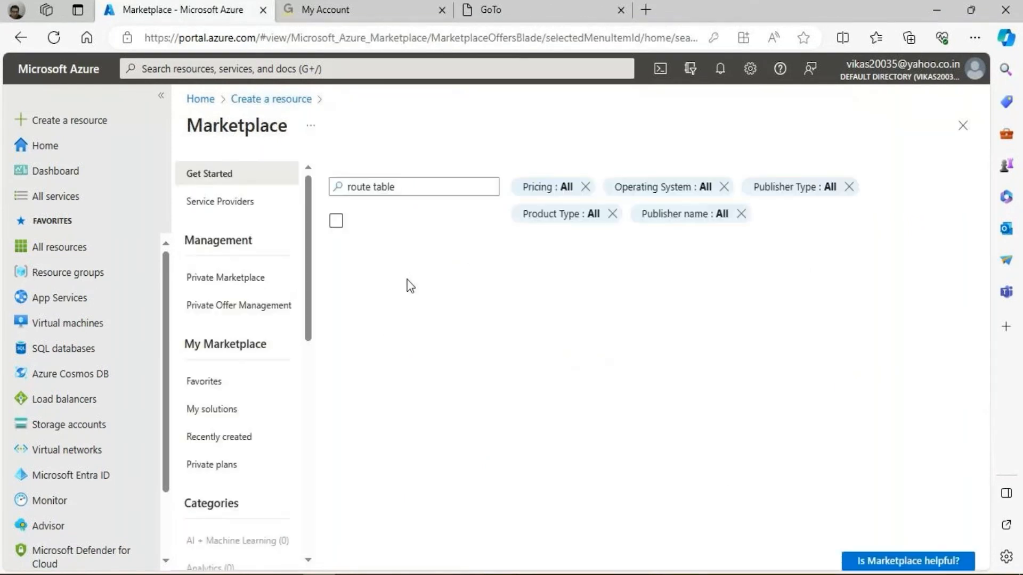
left_click(370, 410)
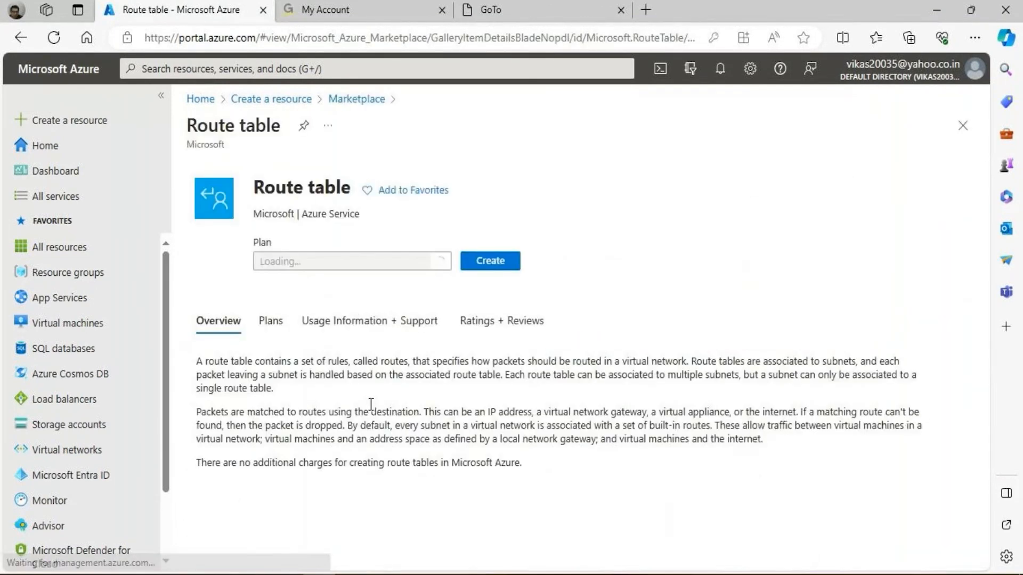
left_click(481, 283)
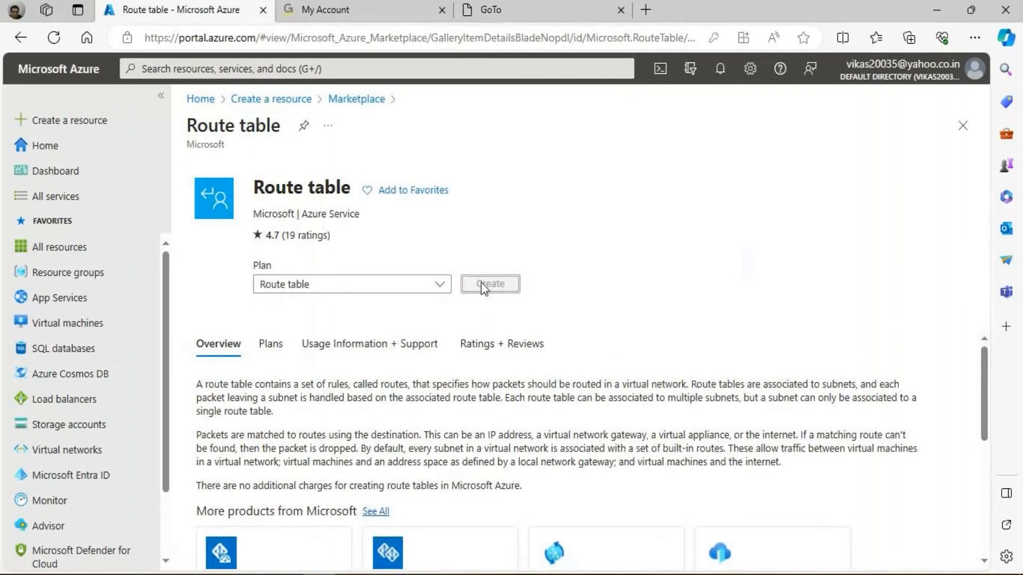
Create the route table Route01 in the Webinar resource group in the East US region, keeping gateway route propagation set to Yes
left_click(454, 318)
left_click(423, 448)
left_click(418, 421)
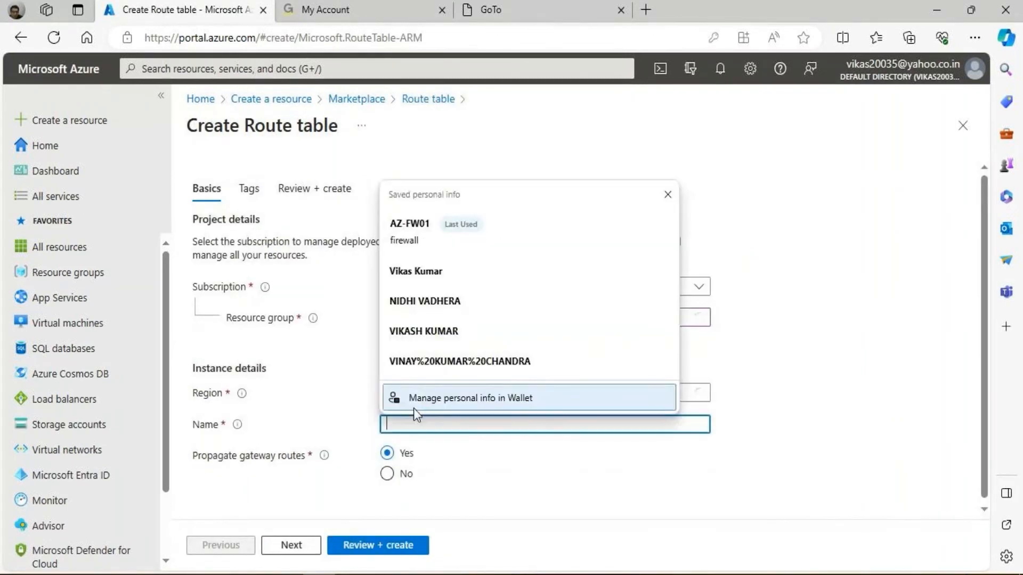
type("r")
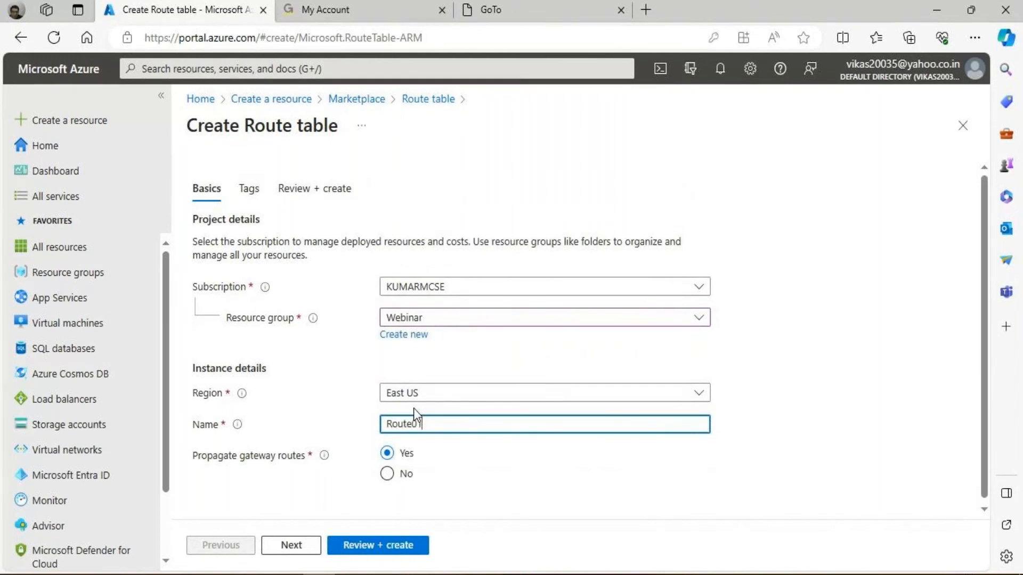
key("ctrl+a")
left_click(397, 554)
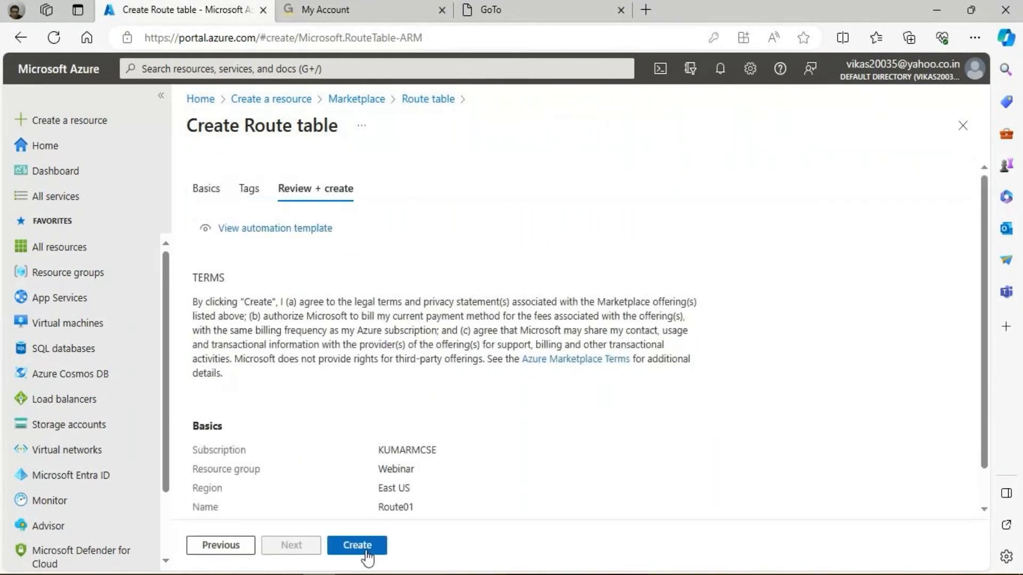
left_click(369, 549)
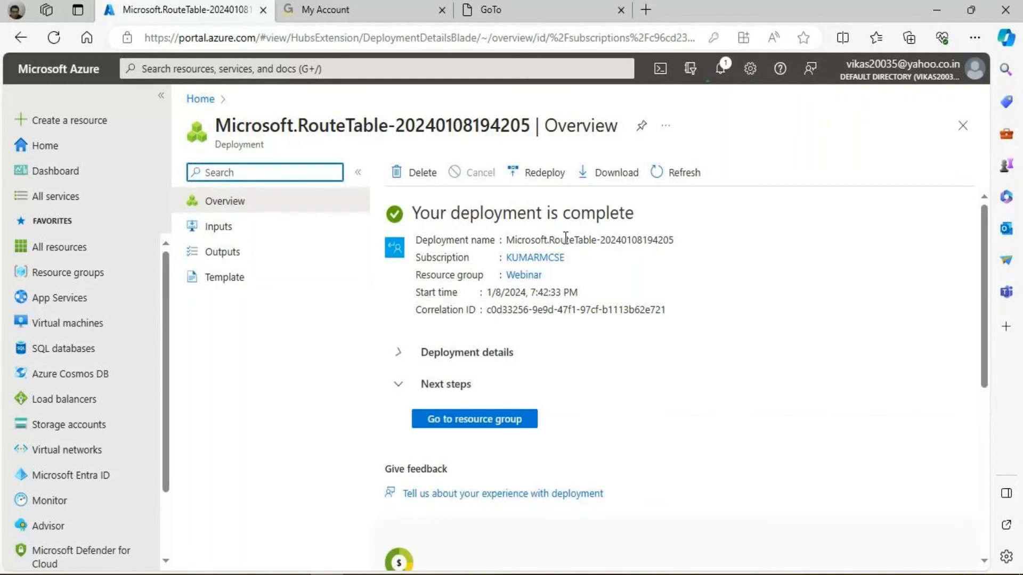
Open the Webinar resource group and look through its resources for the new route table
left_click(503, 424)
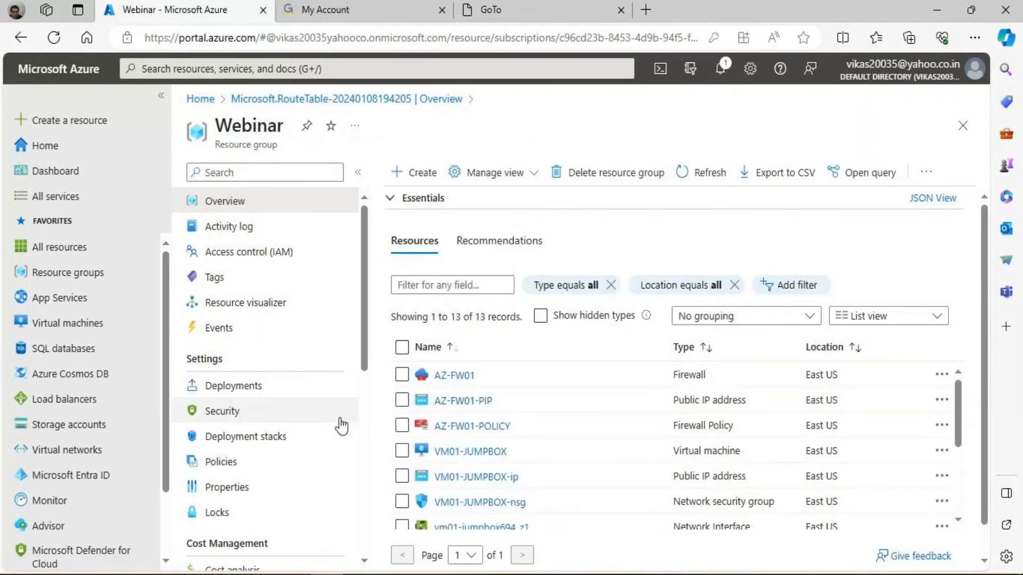
scroll(441, 381, "down", 1)
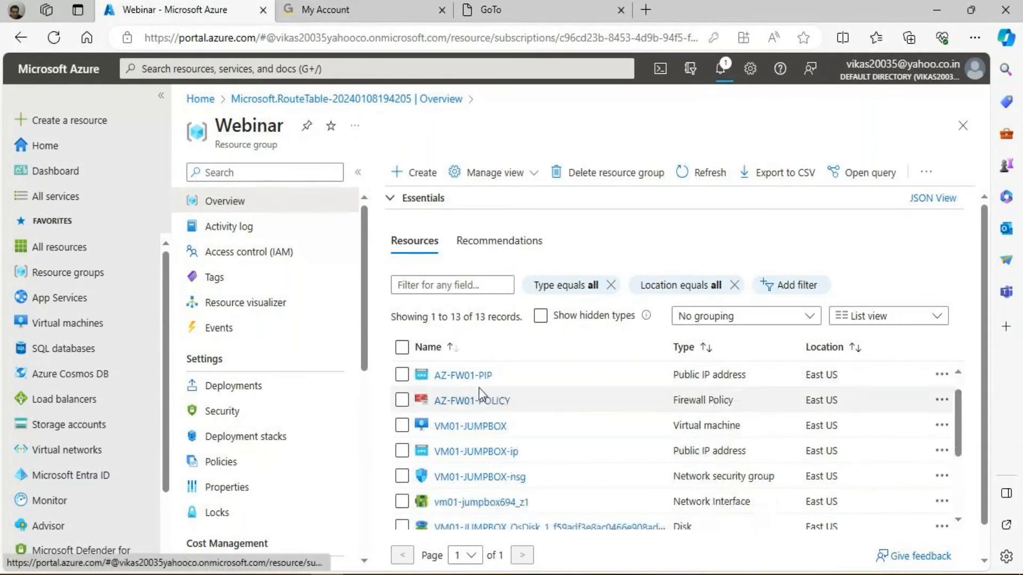
scroll(481, 394, "down", 2)
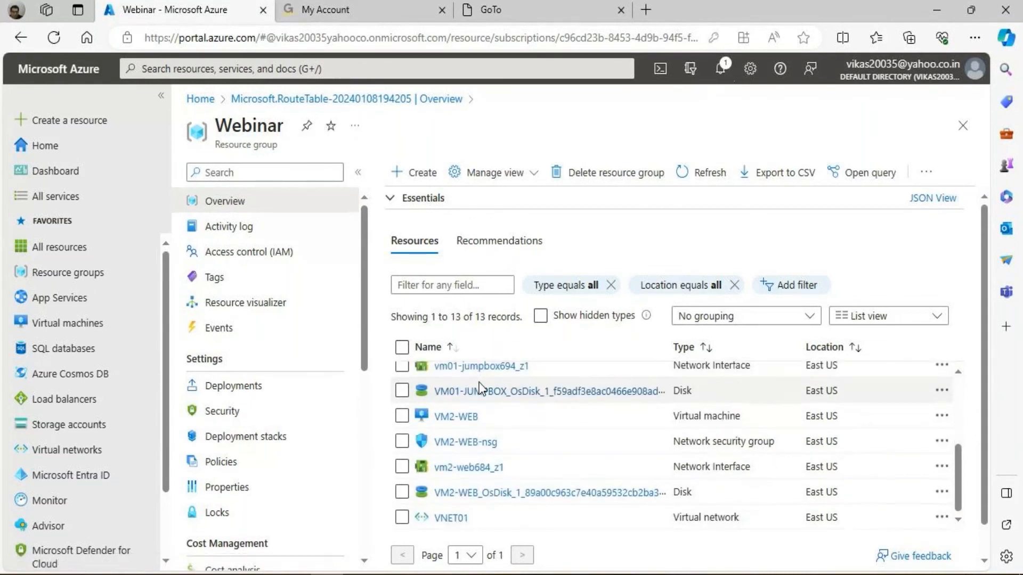
scroll(481, 392, "up", 3)
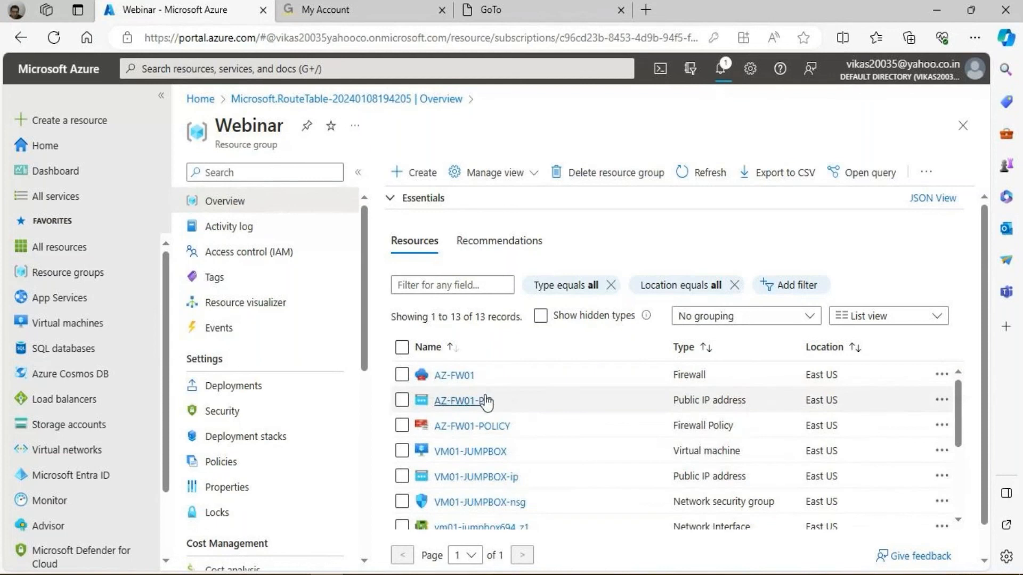
Search for the Route tables service, refresh its list, and open the routes of Route01
left_click(323, 72)
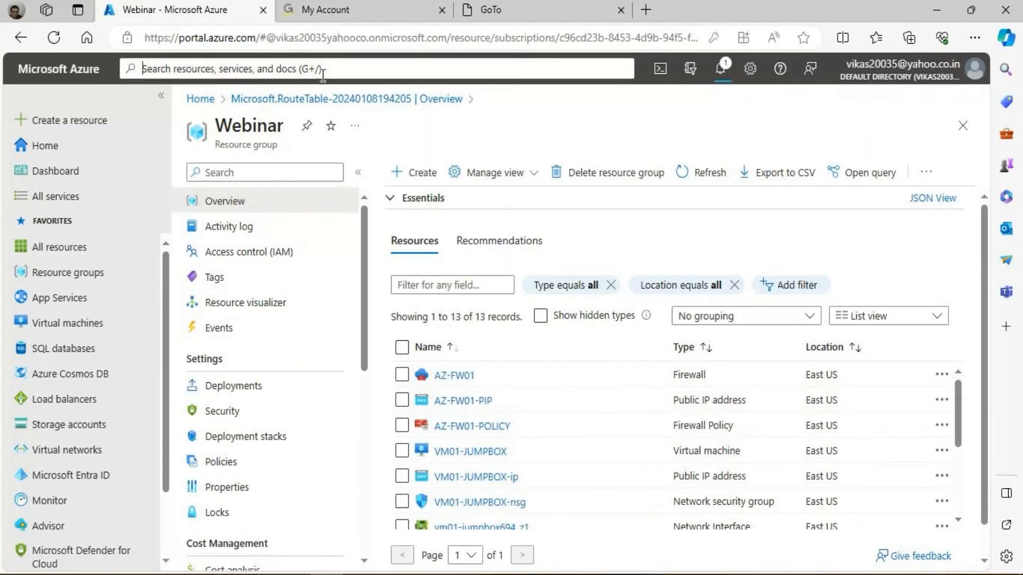
type("route")
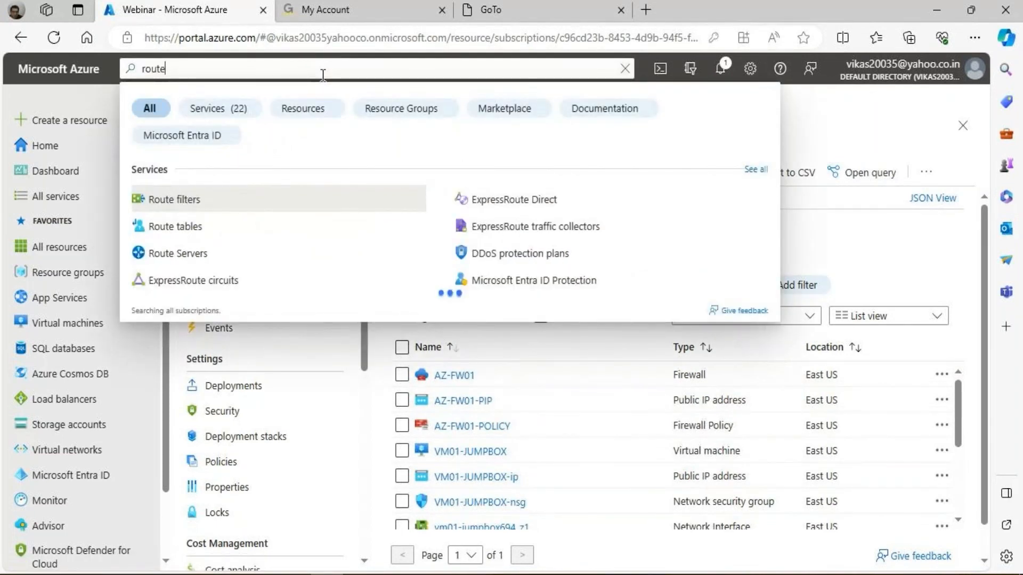
left_click(235, 228)
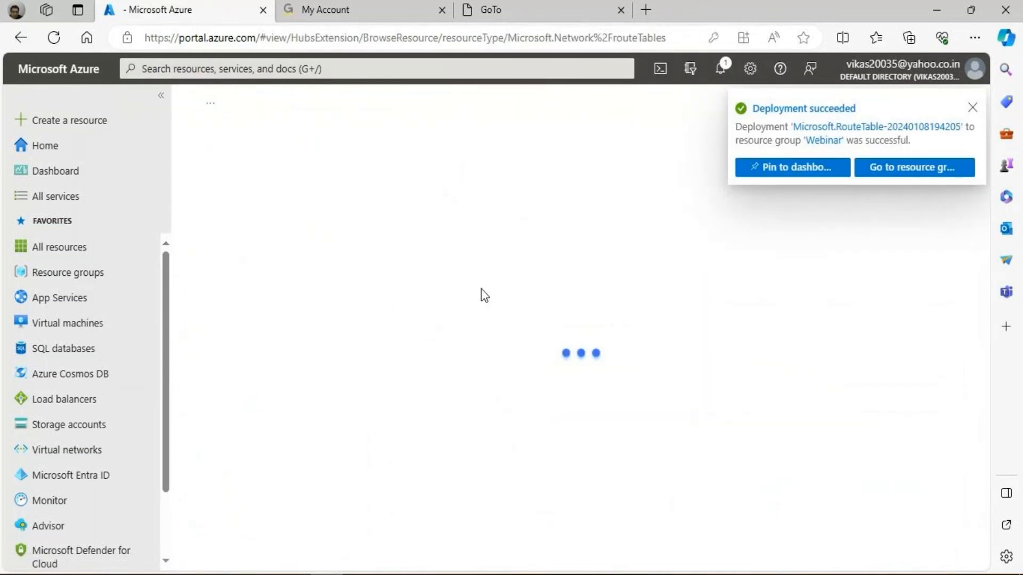
left_click(382, 180)
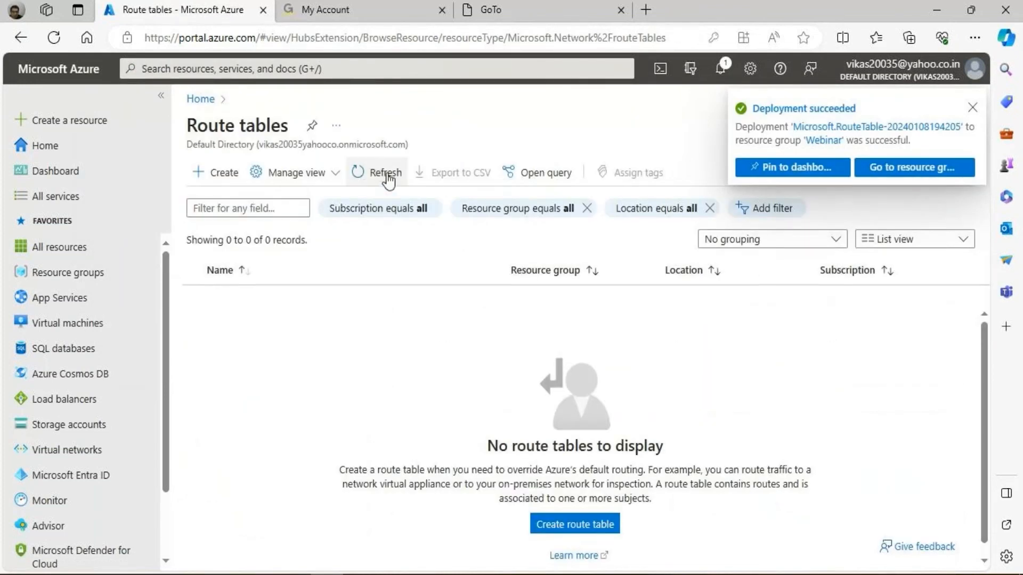
left_click(244, 299)
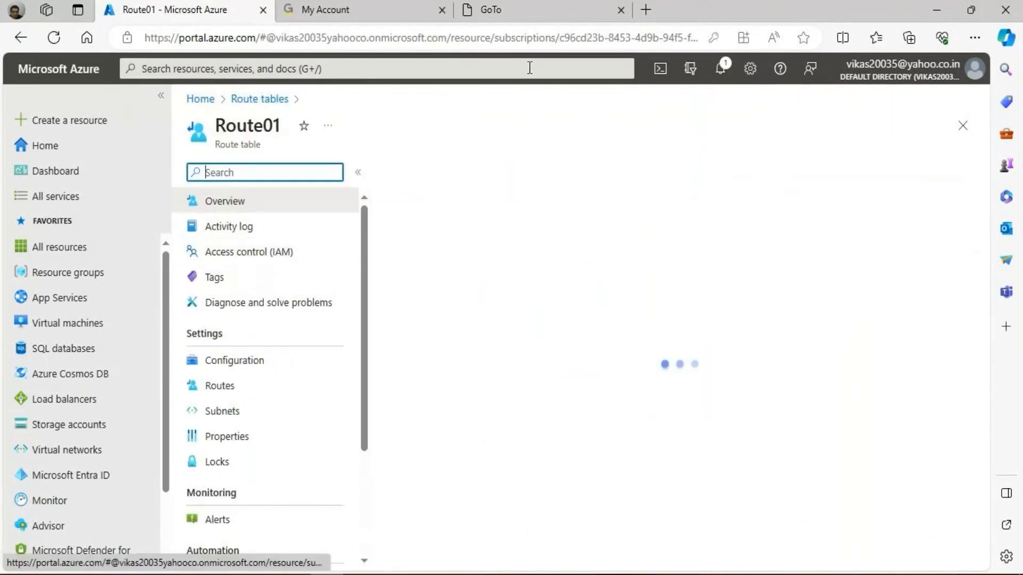
left_click(237, 387)
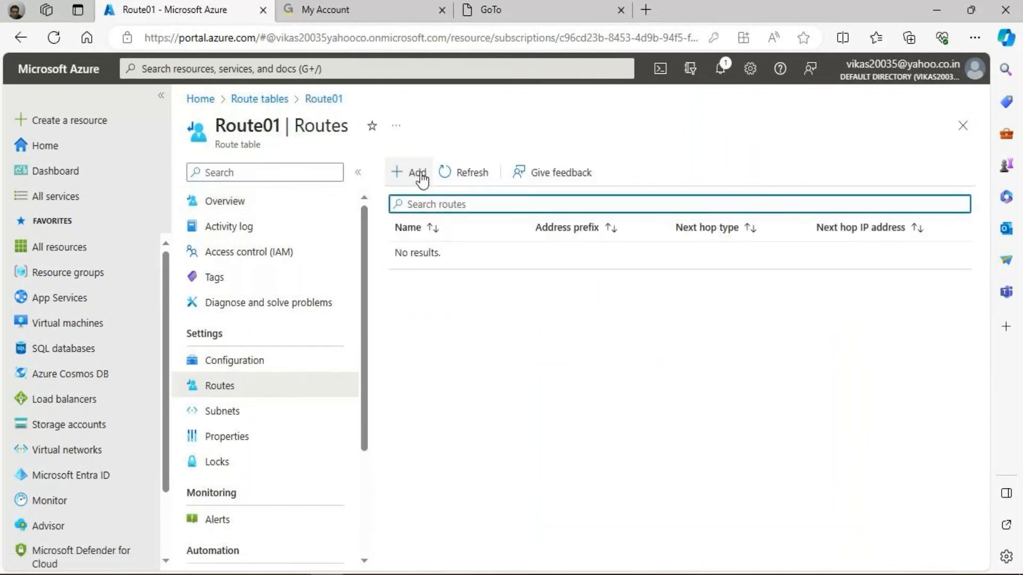
Start a new route in Route01 named Internet with the destination type IP Addresses
left_click(413, 175)
left_click(611, 229)
type("Internet")
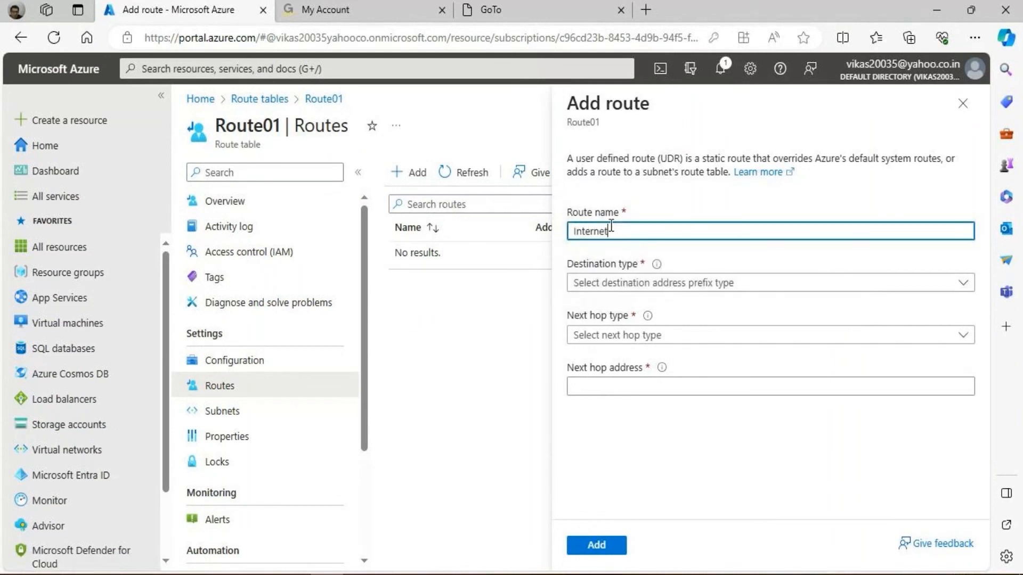
left_click(649, 287)
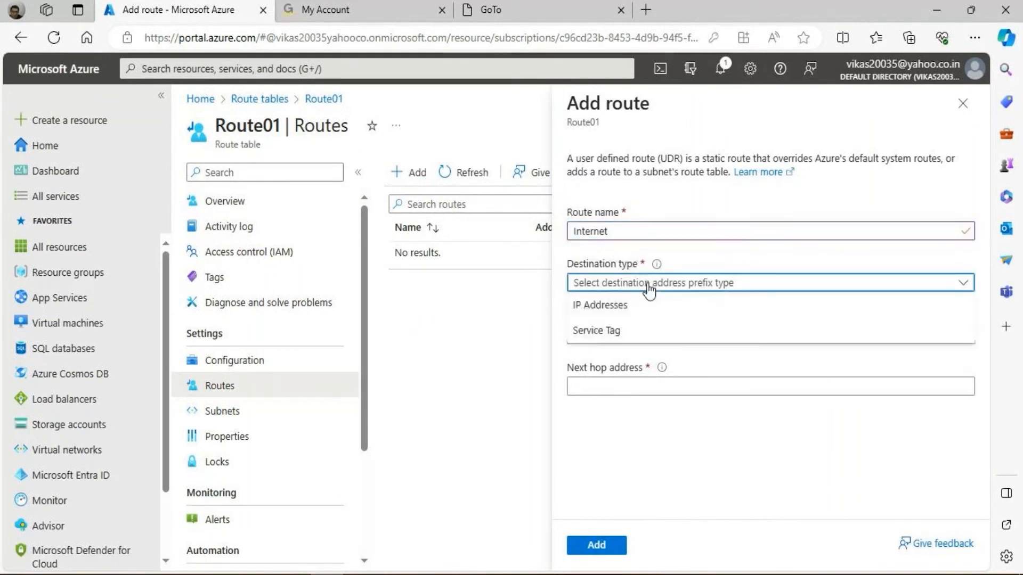
left_click(626, 303)
Set the Internet route's destination range to 0.0.0.0/0 and its next hop type to Virtual appliance
left_click(660, 334)
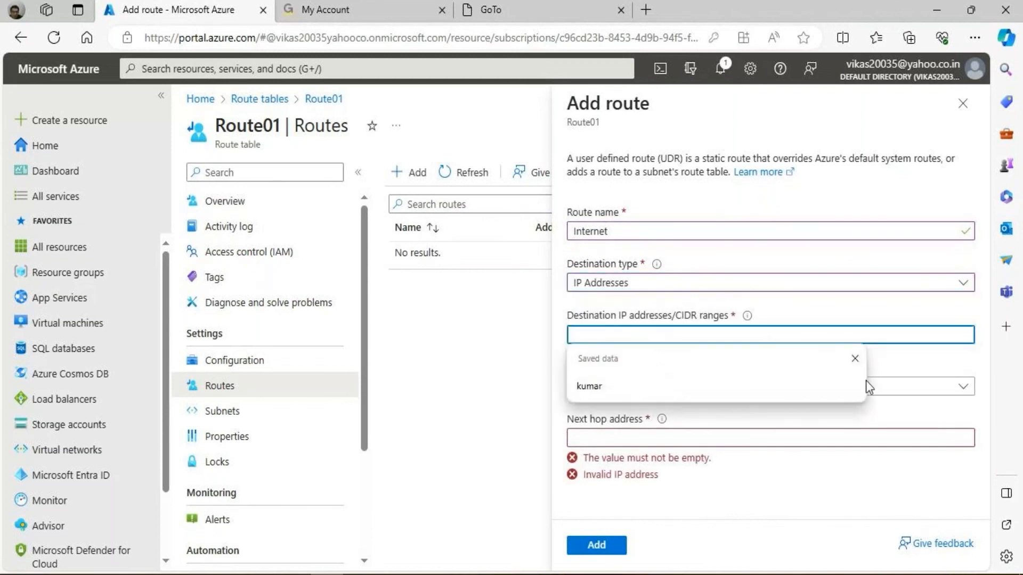
left_click(866, 259)
left_click(708, 393)
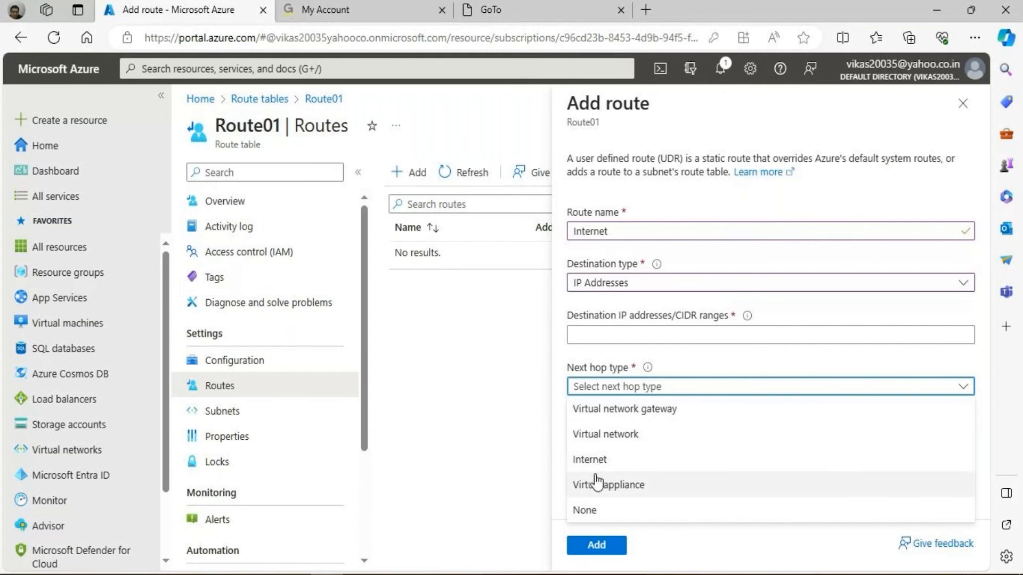
left_click(623, 493)
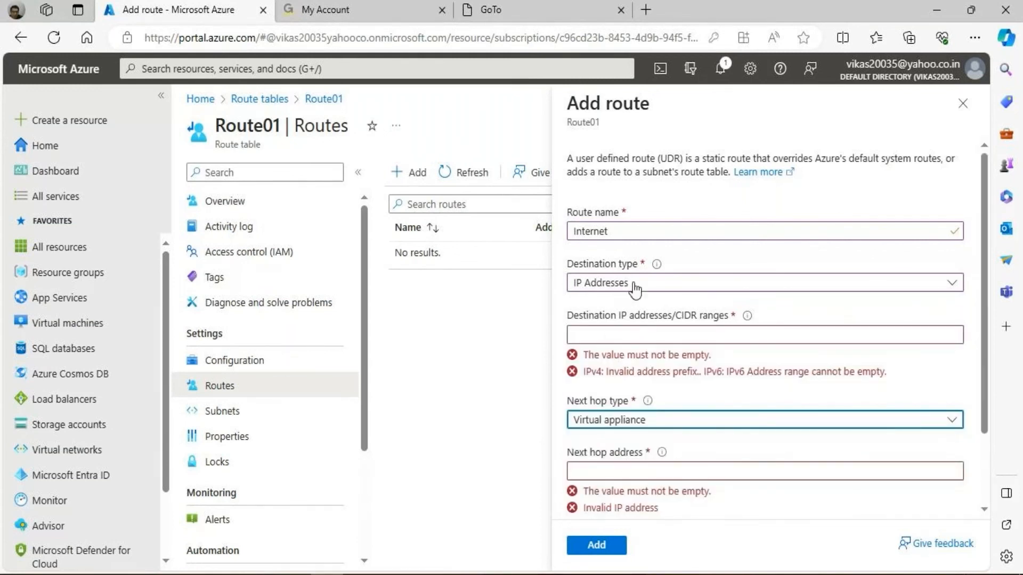
left_click(600, 339)
type("0.0.0/0")
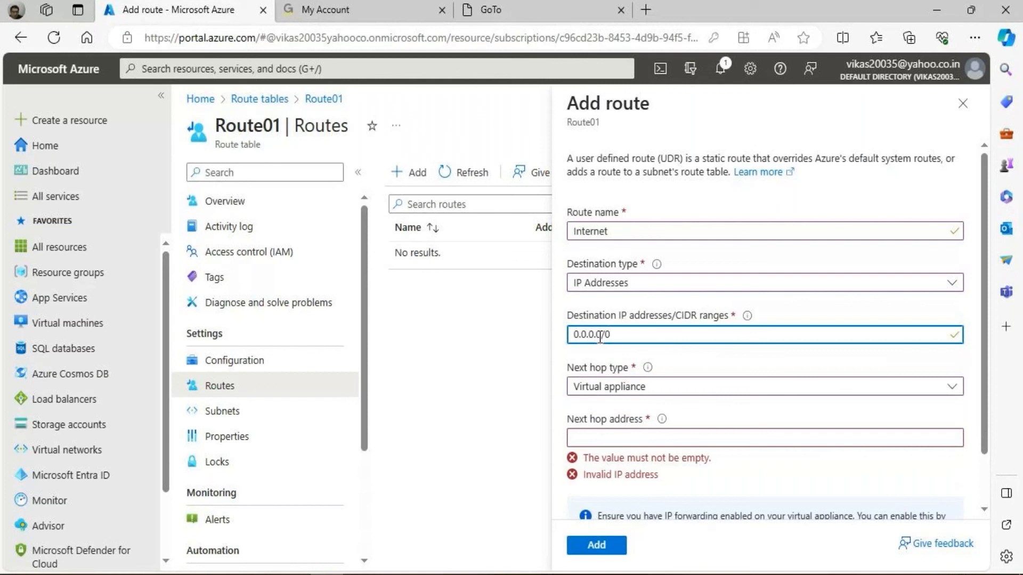
left_click(618, 437)
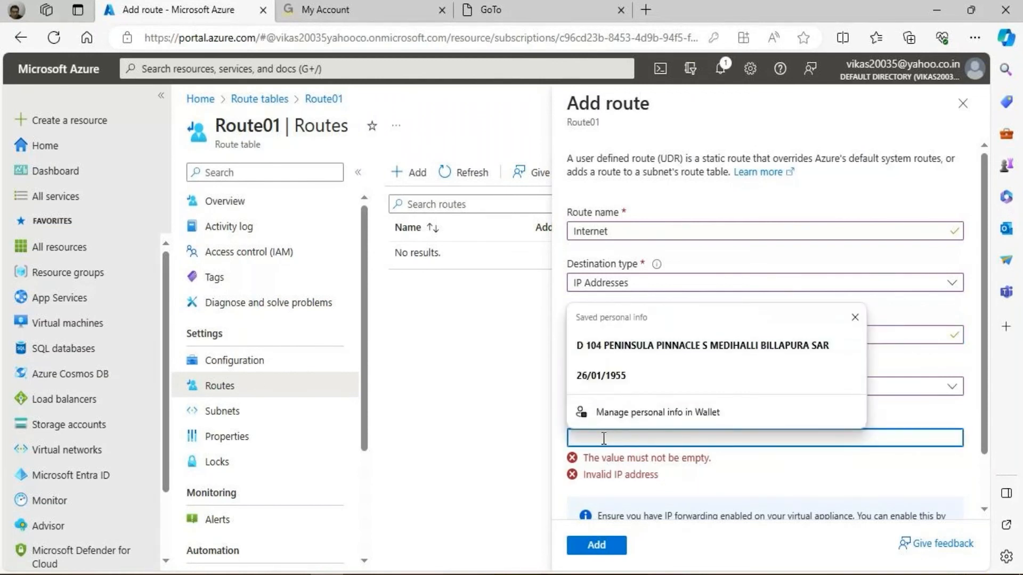
Switch to the Remote Desktop session on VM2-WEB, accept the default device privacy settings, and keep the 10.0.1.4 session maximized
left_click(557, 574)
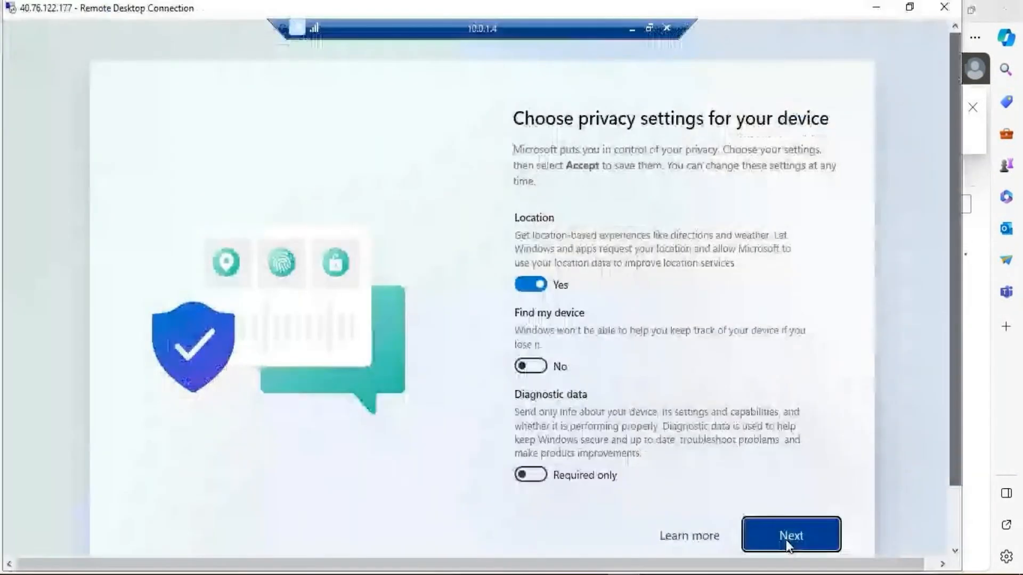
left_click(785, 538)
left_click(788, 537)
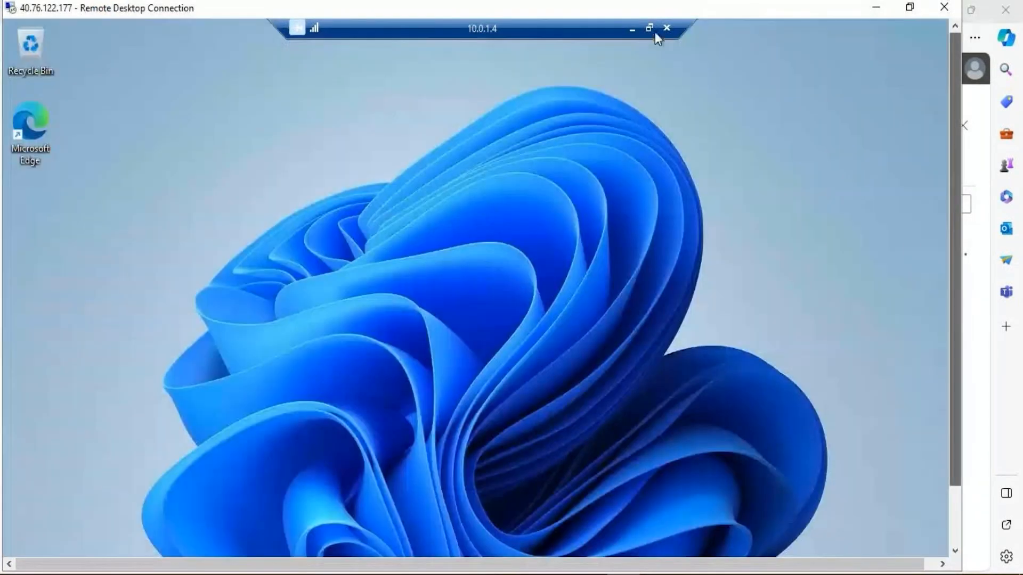
left_click(647, 35)
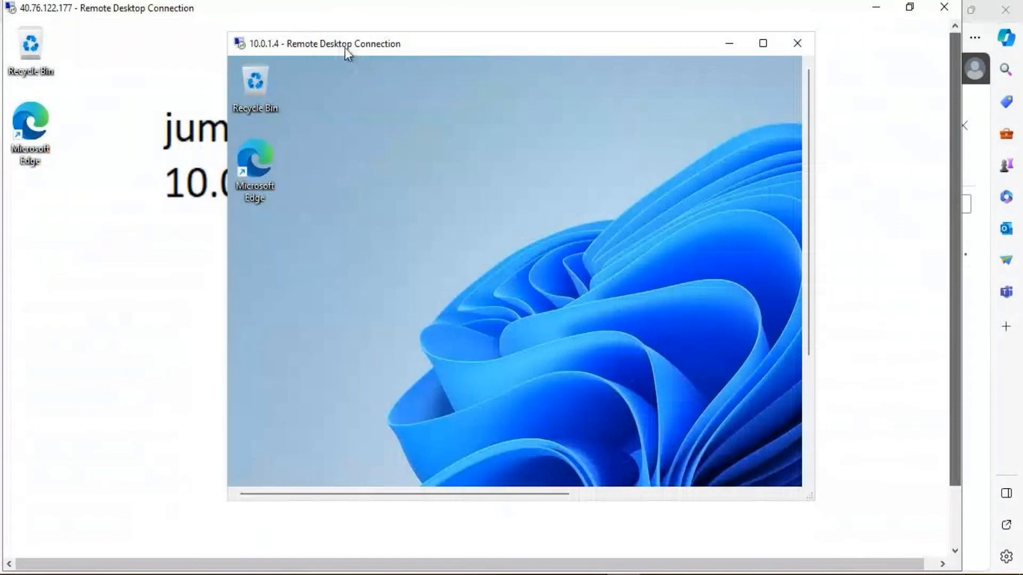
left_click(771, 44)
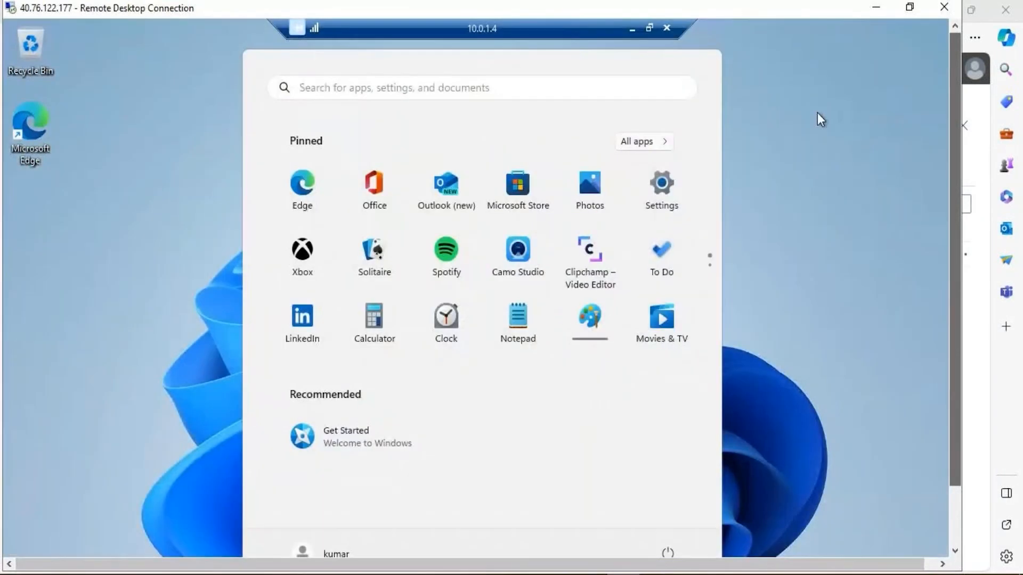
Label VM2-WEB's desktop with a background image reading "PROD-WEB VM" and "10.0.1.4", and close the File Explorer windows
scroll(954, 125, "down", 3)
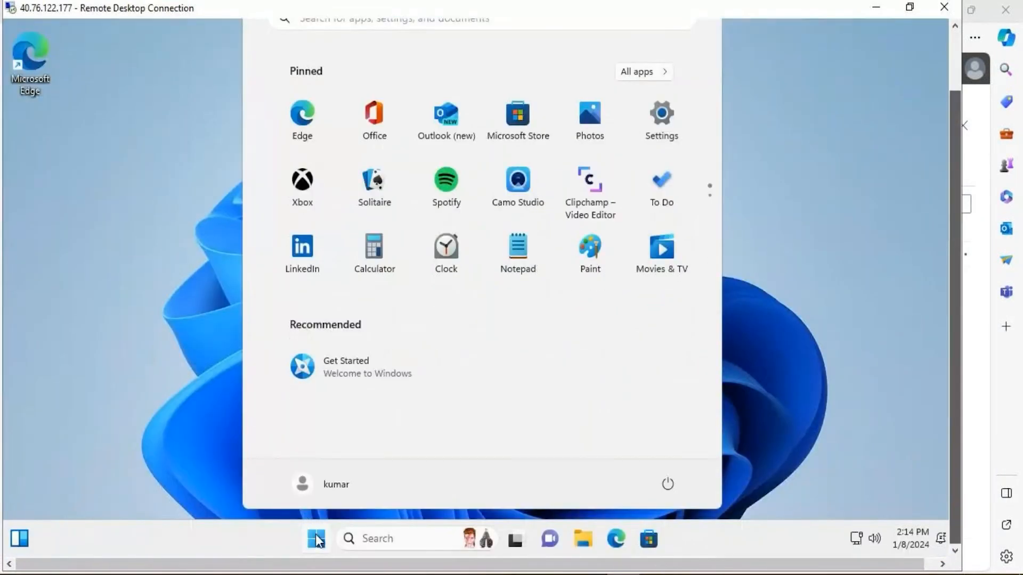
key("super+x")
left_click(317, 445)
type("mstsc")
key("Return")
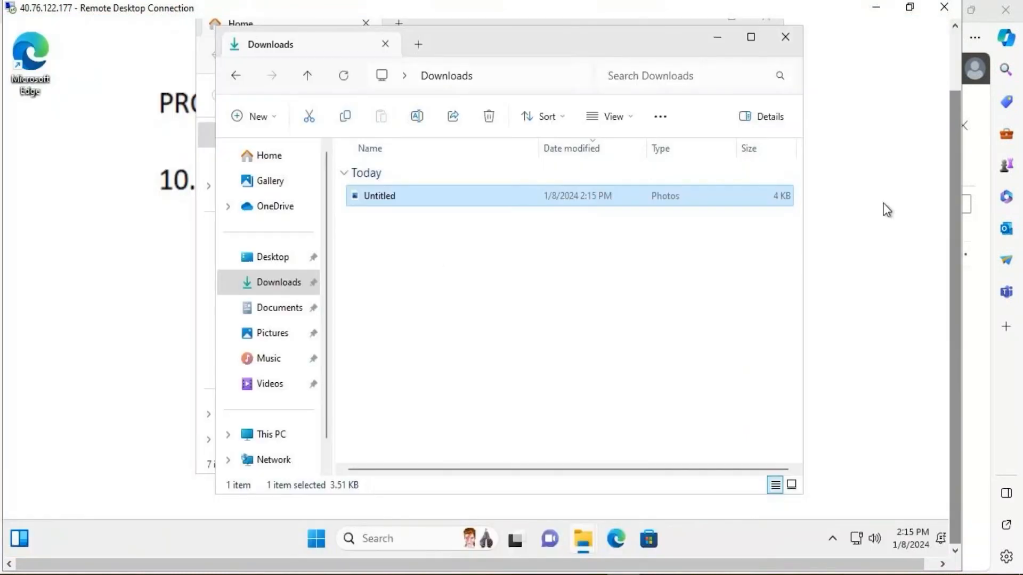
left_click(785, 38)
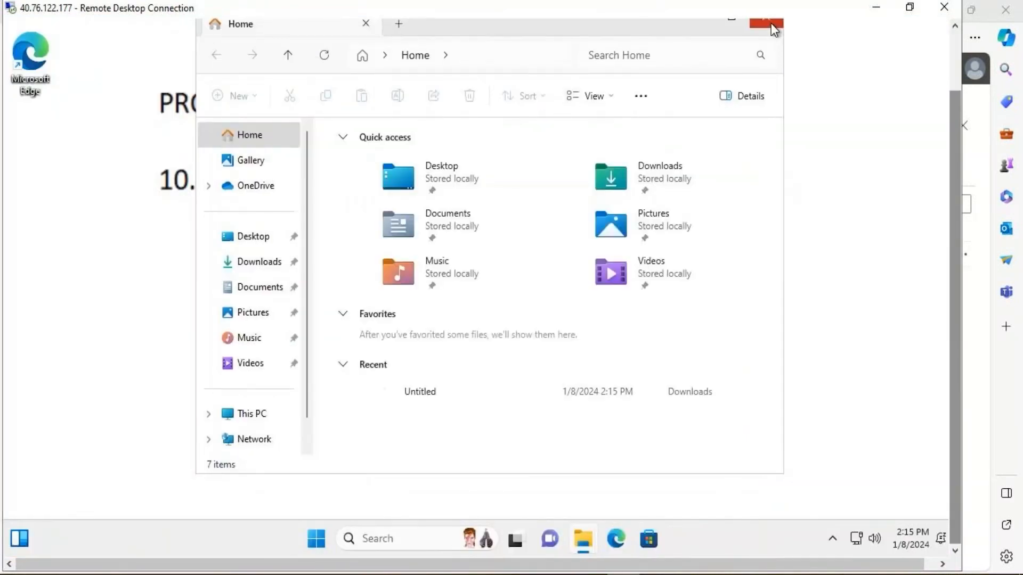
left_click(771, 23)
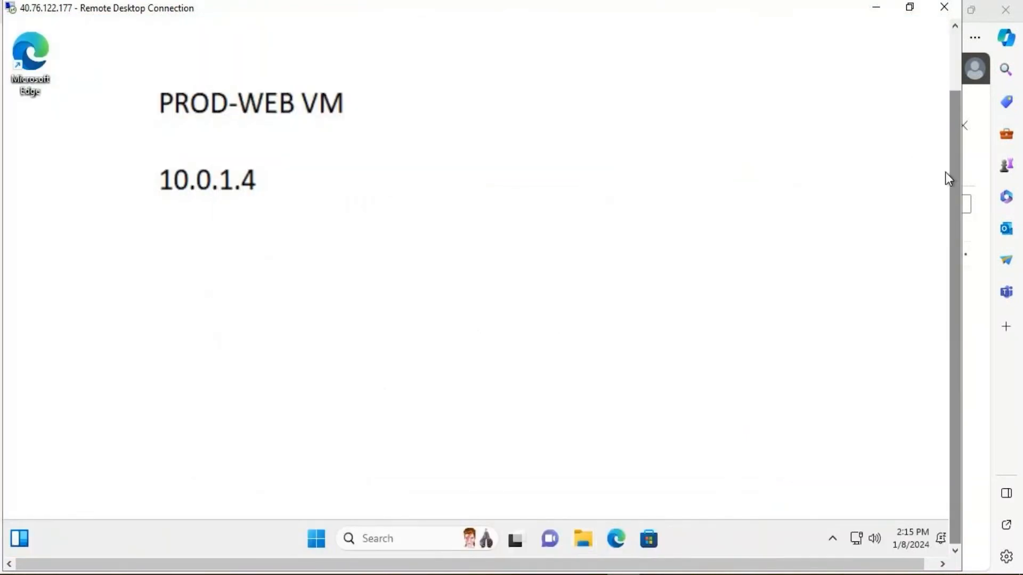
Open a Command Prompt on VM2-WEB and run HOSTNAME and IPCONFIG to check the machine's name and IP configuration
right_click(318, 541)
left_click(286, 447)
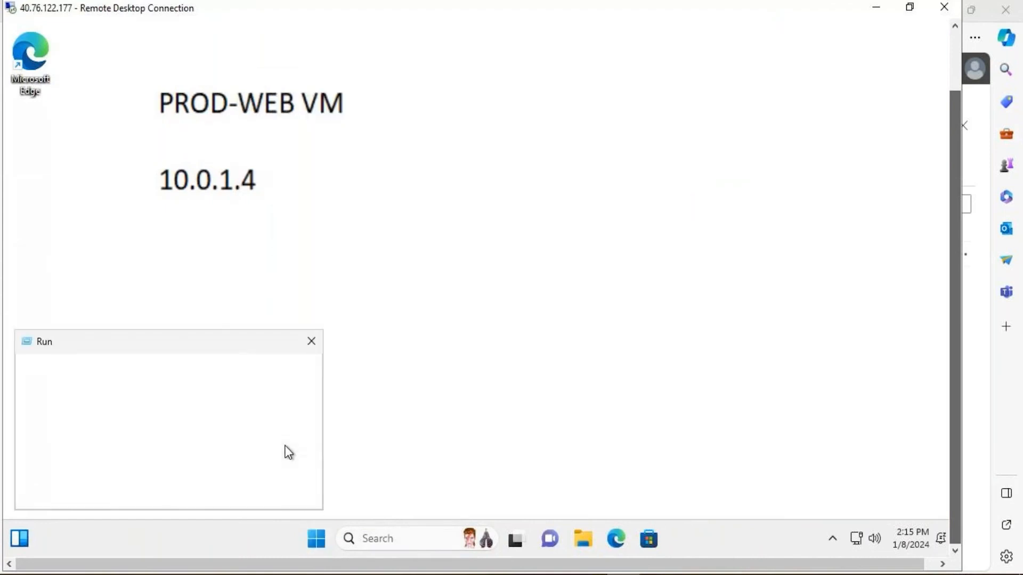
type("CMD")
key("Return")
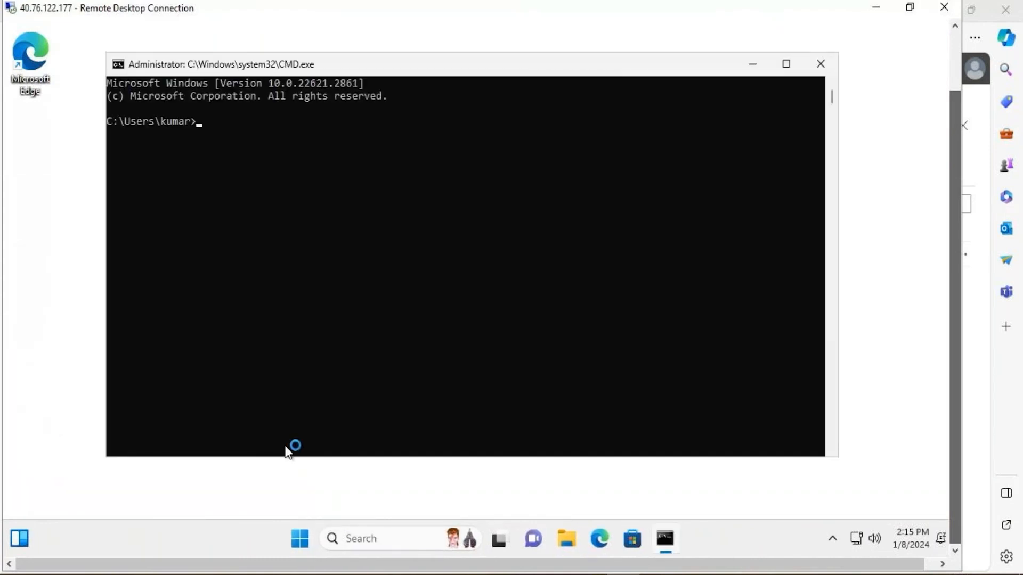
type("HOSTNAME")
key("Return")
type("IPCONFIG")
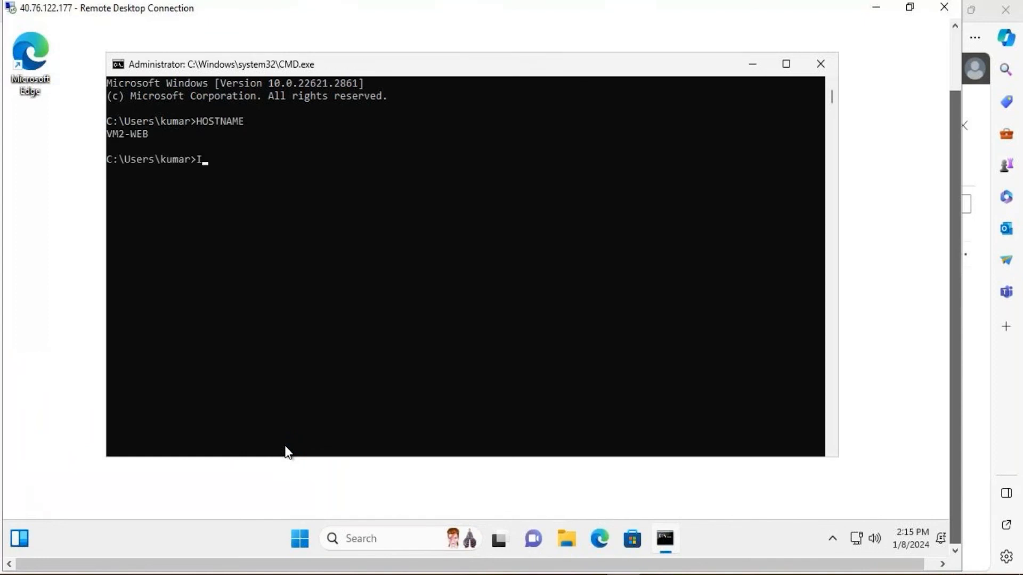
key("Return")
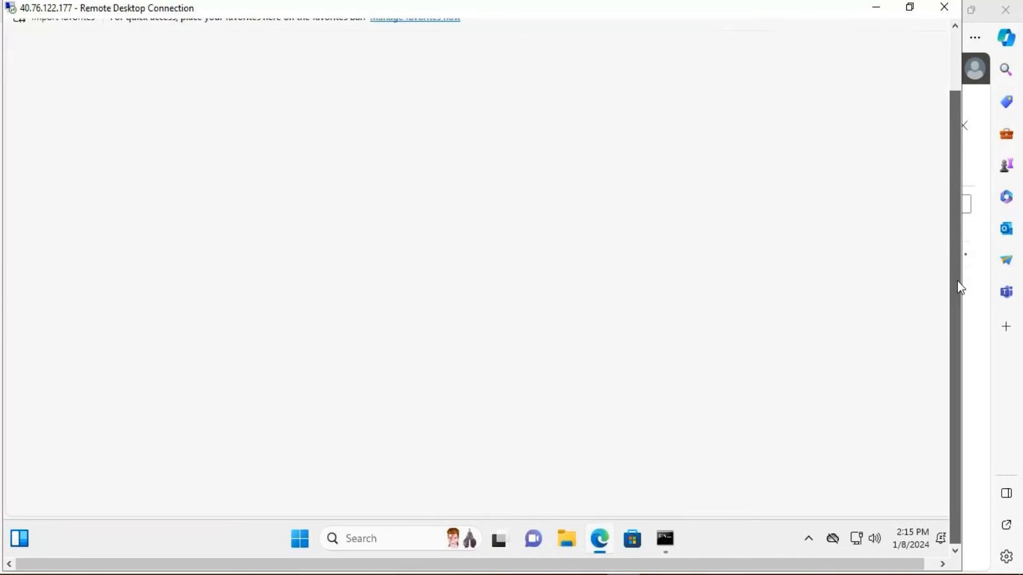
Complete the Edge first-run setup on VM2-WEB without signing in or importing Google data, keeping the regular data import from other browsers enabled
left_click_drag(959, 288, 944, 236)
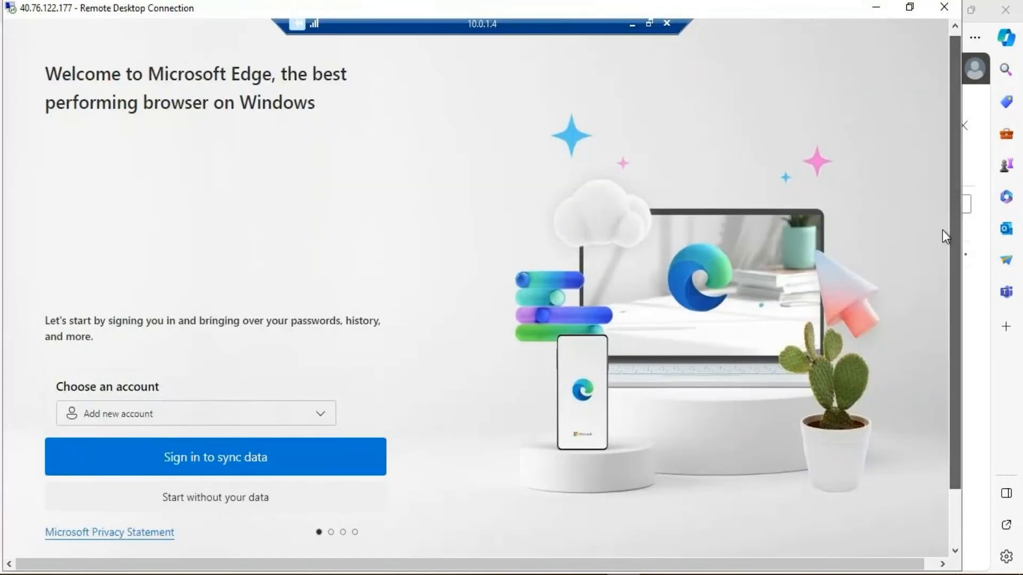
left_click(236, 504)
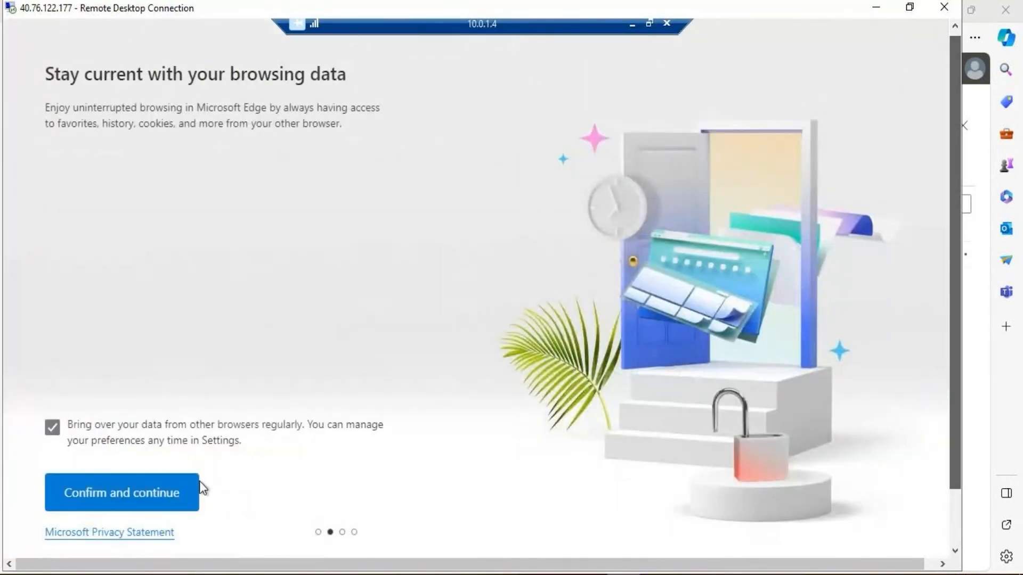
left_click(157, 496)
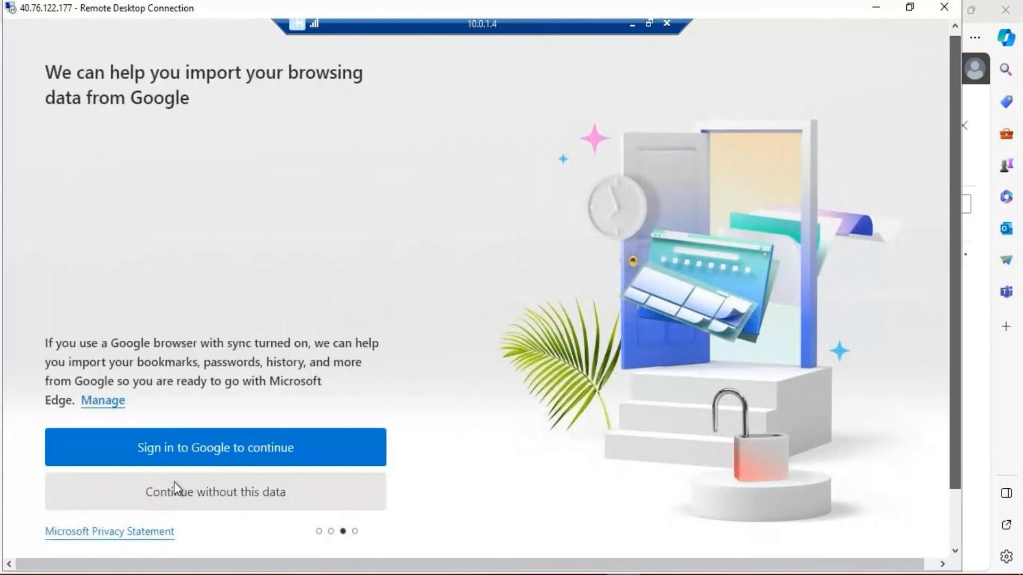
left_click(176, 491)
left_click(155, 498)
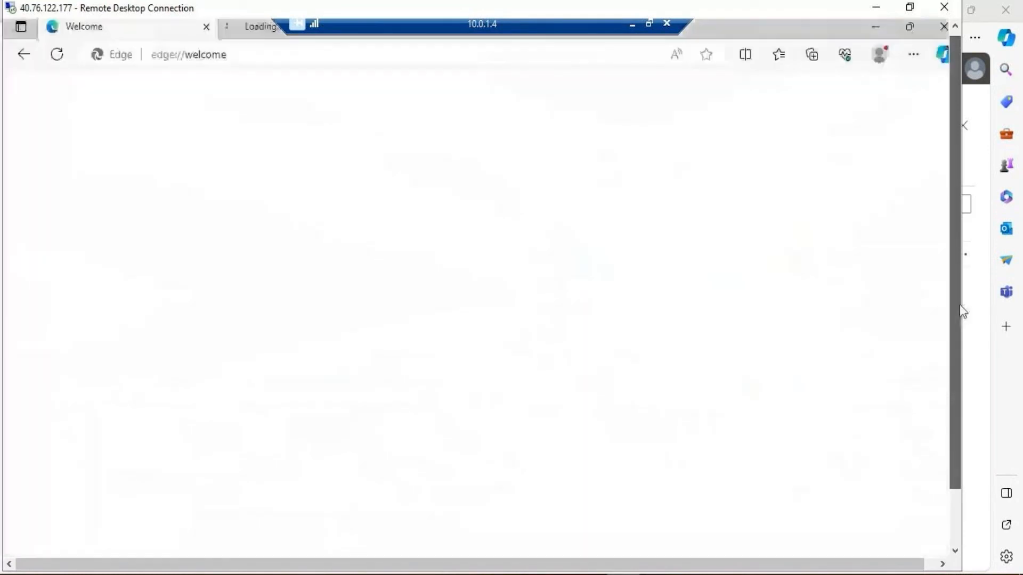
left_click(246, 59)
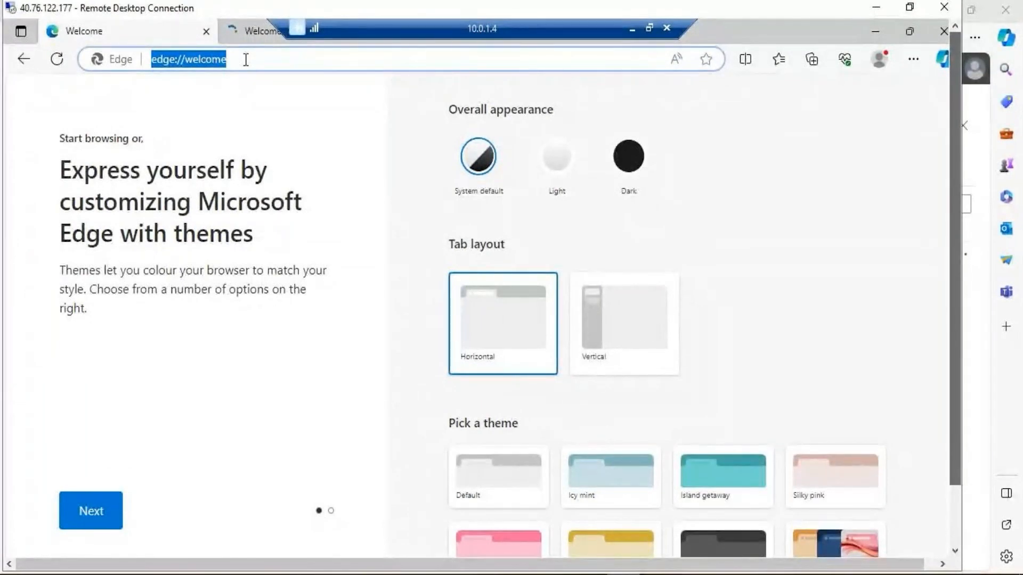
type("GOOGLE.CO")
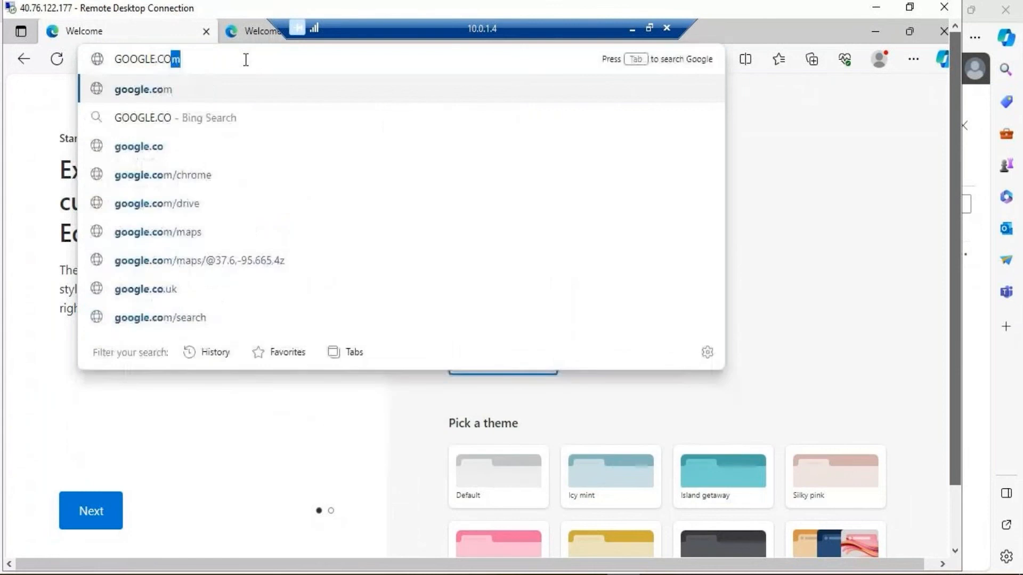
key("Return")
left_click(228, 60)
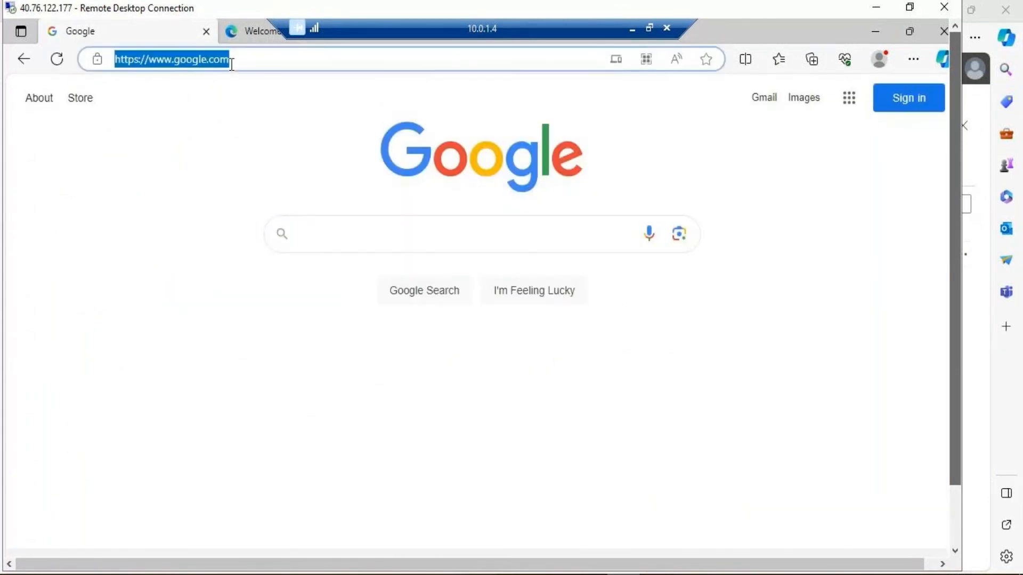
left_click(207, 61)
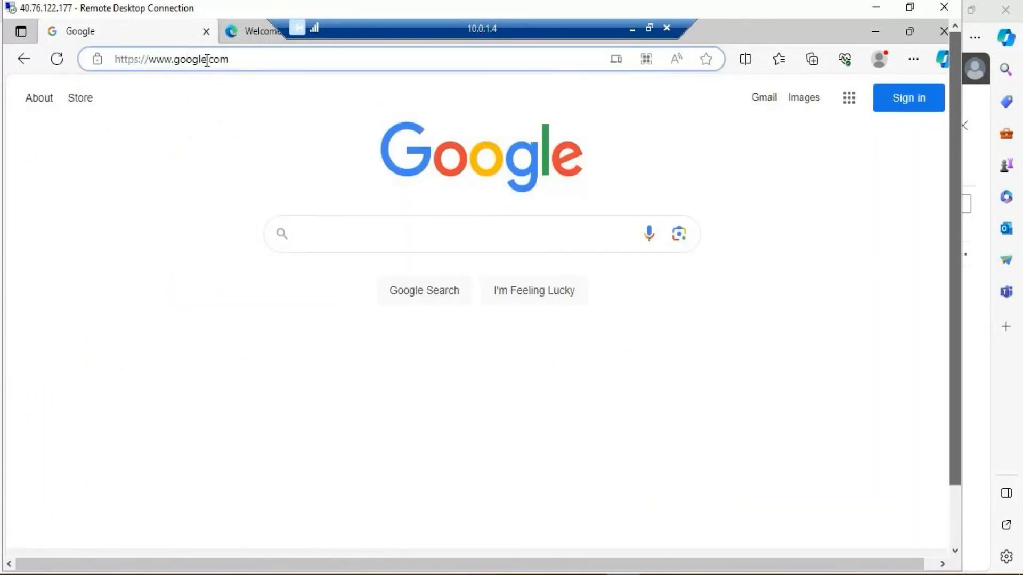
double_click(181, 60)
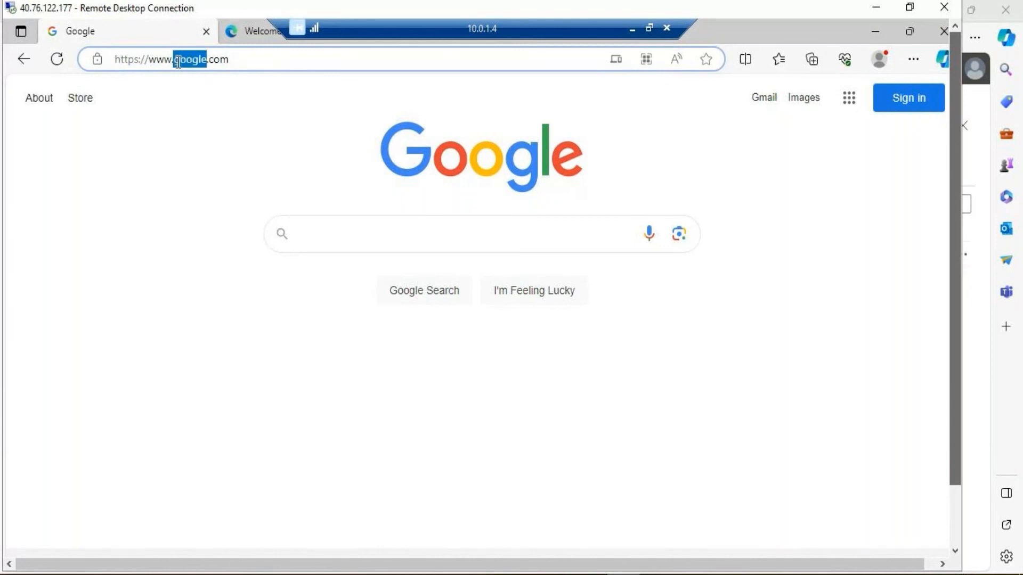
type("FACEBOOK")
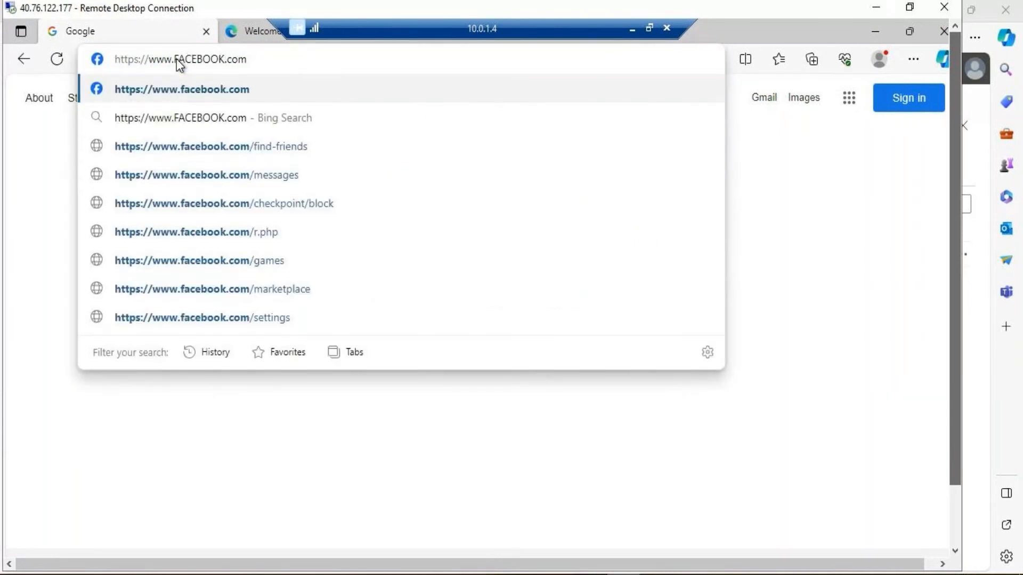
key("Return")
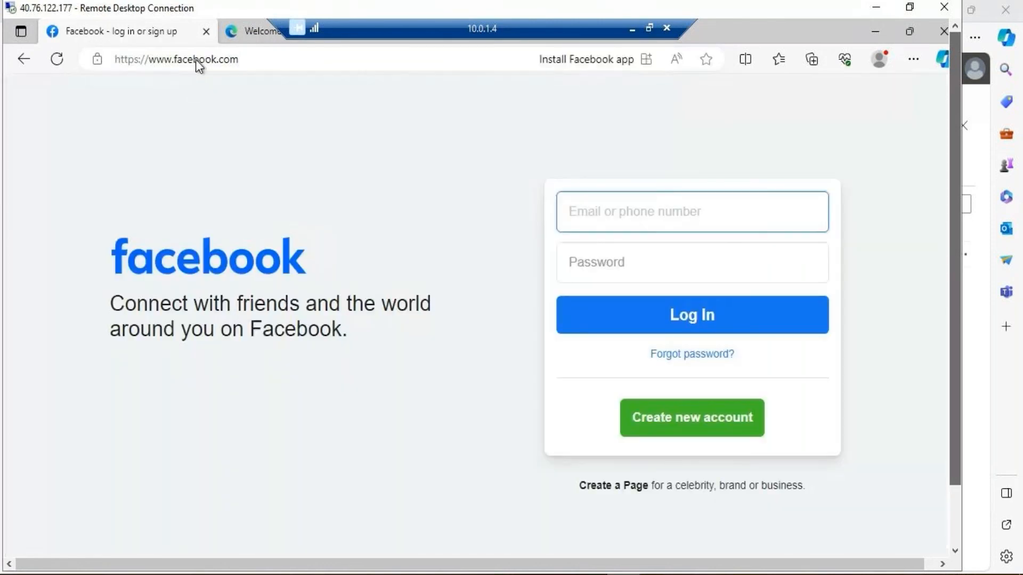
left_click(197, 61)
left_click(217, 59)
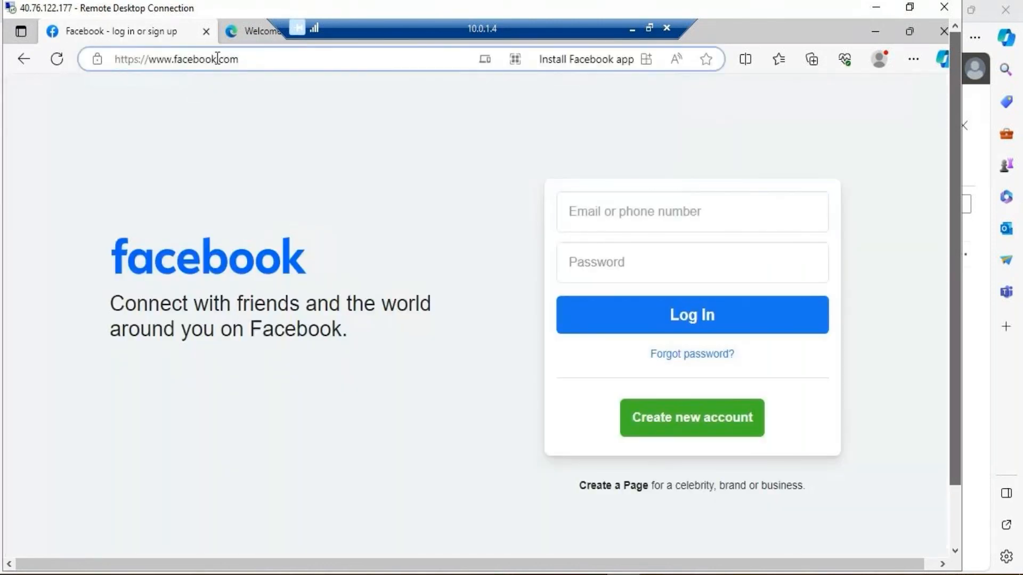
double_click(177, 60)
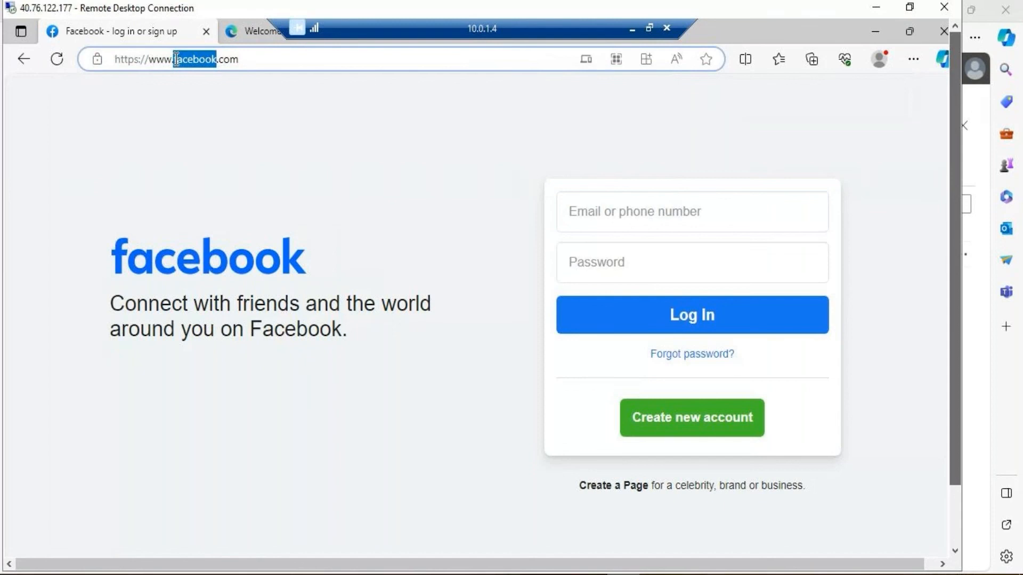
type("ibm")
key("Return")
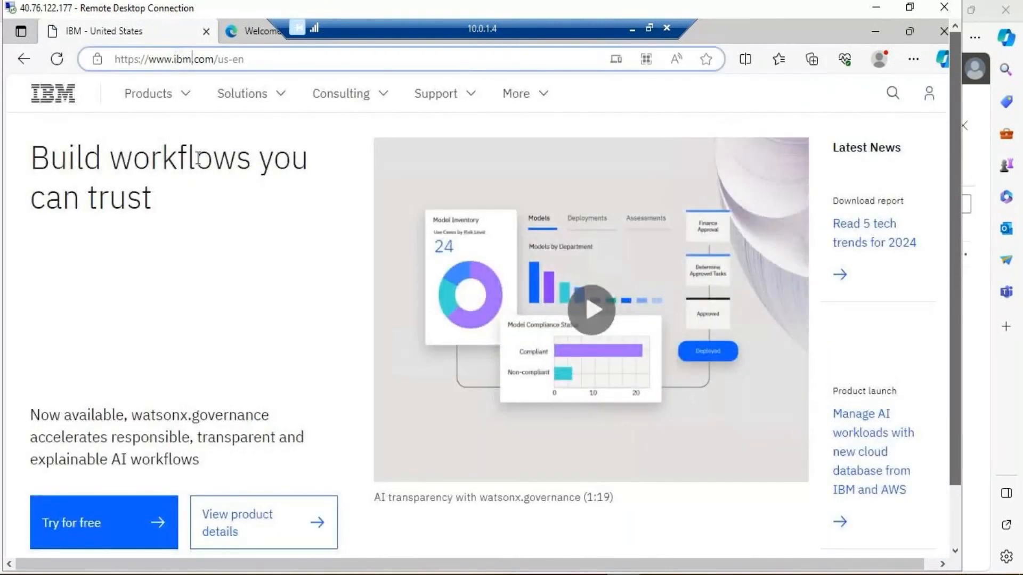
double_click(178, 57)
left_click_drag(245, 58, 172, 55)
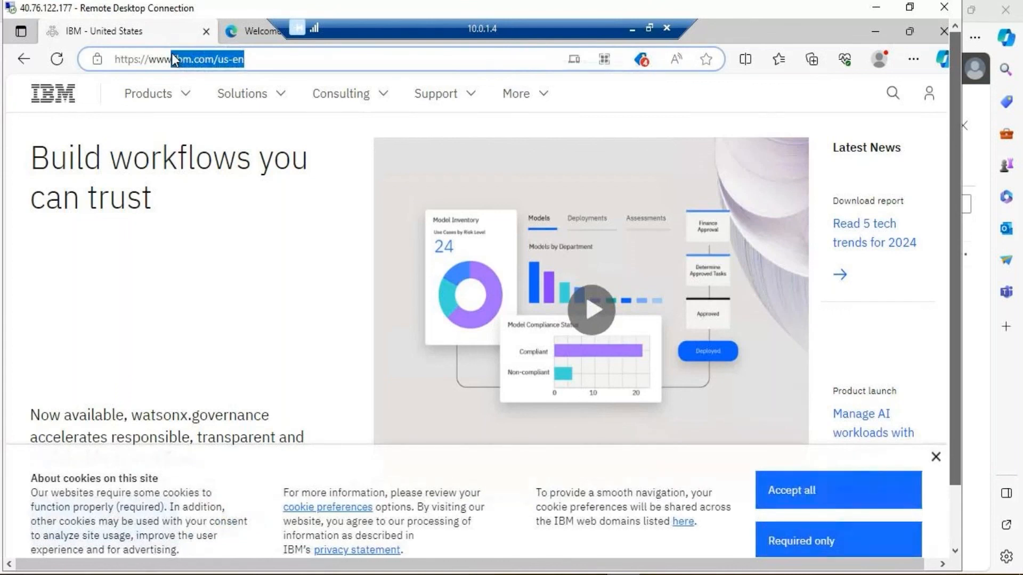
type("yahoo.com")
key("Return")
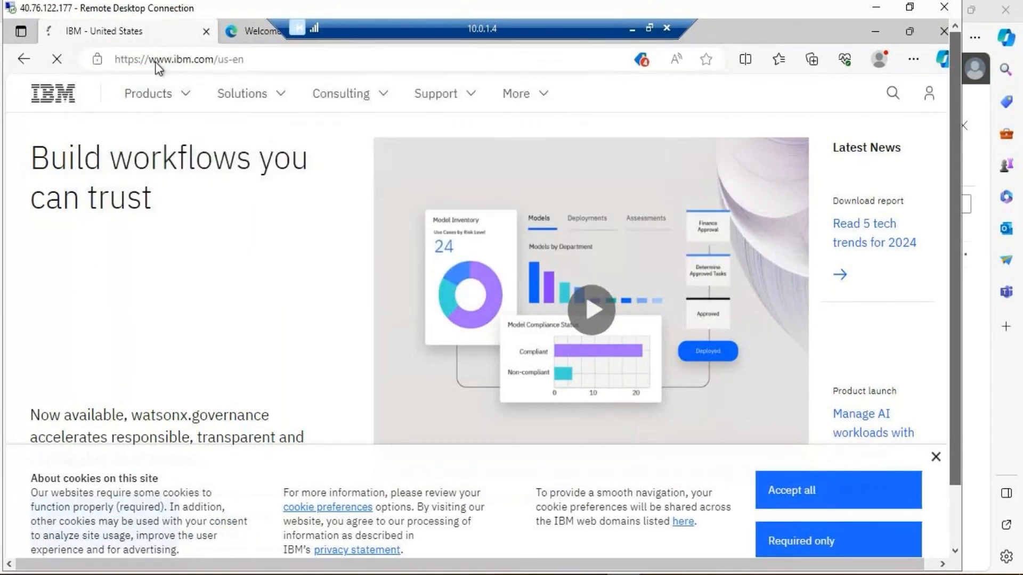
left_click(230, 62)
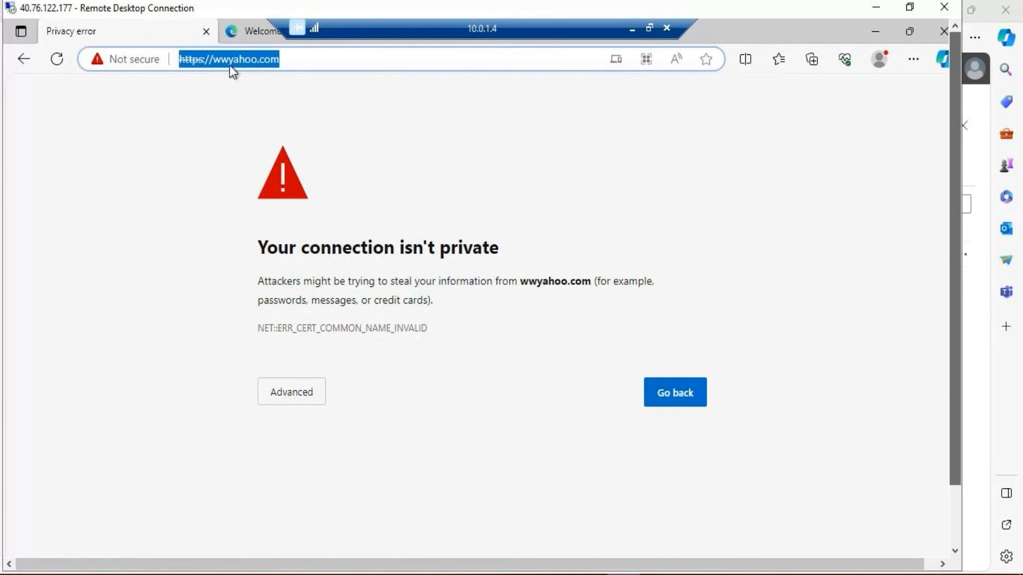
left_click(229, 60)
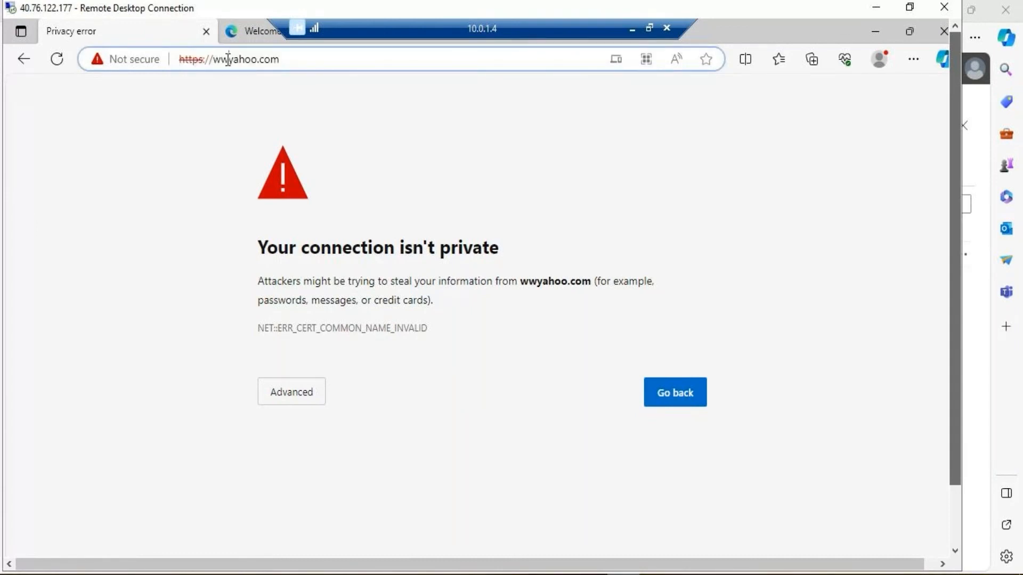
type("w.")
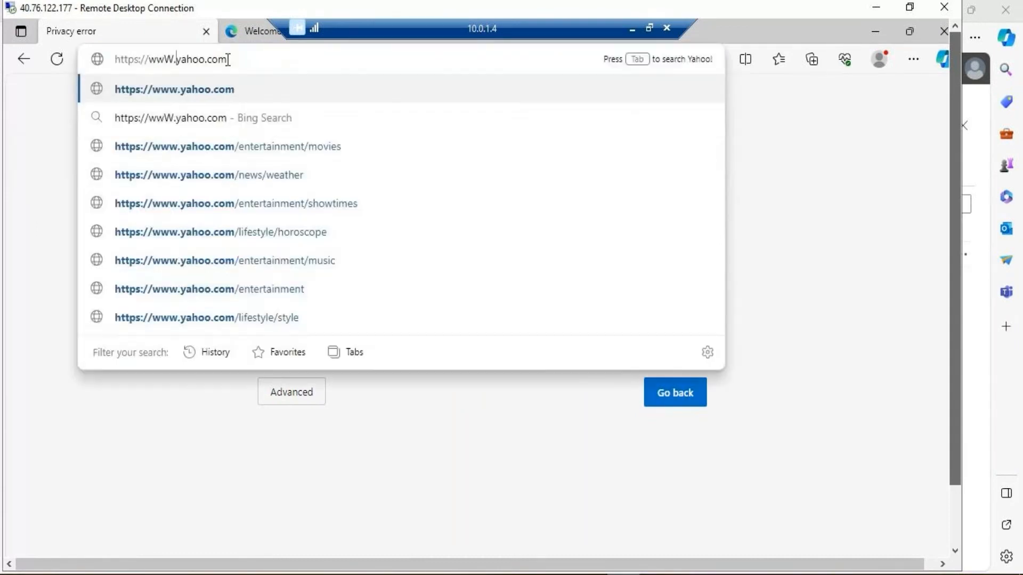
key("Return")
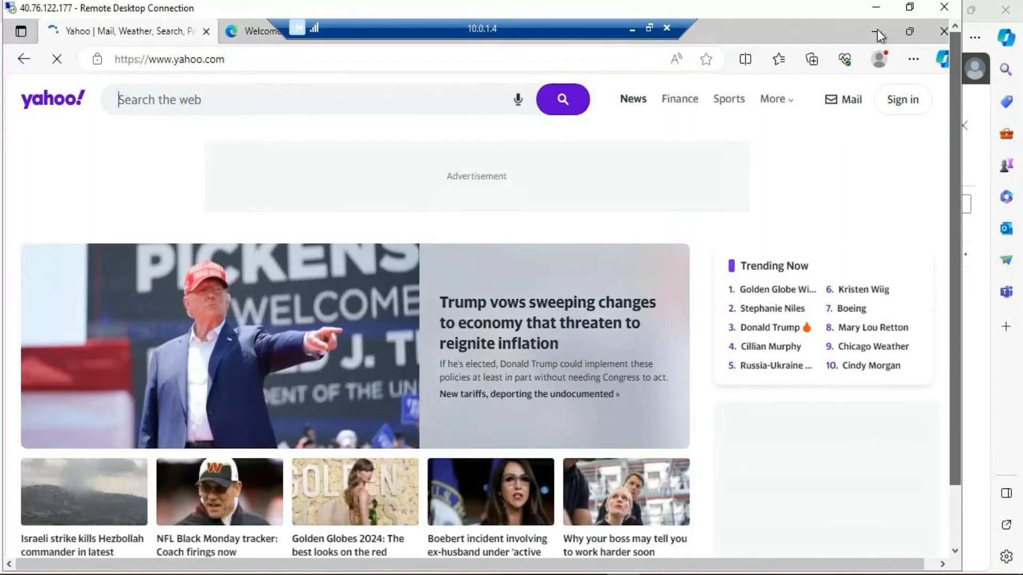
Switch back to the Azure portal and associate the S2-WEB subnet of VNET01 with route table Route01
left_click(876, 8)
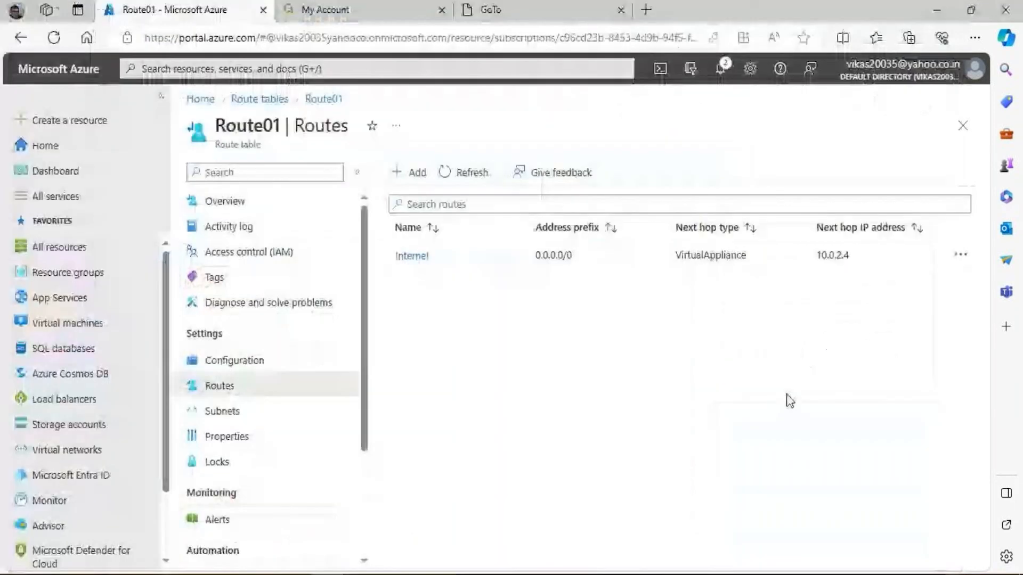
left_click(721, 72)
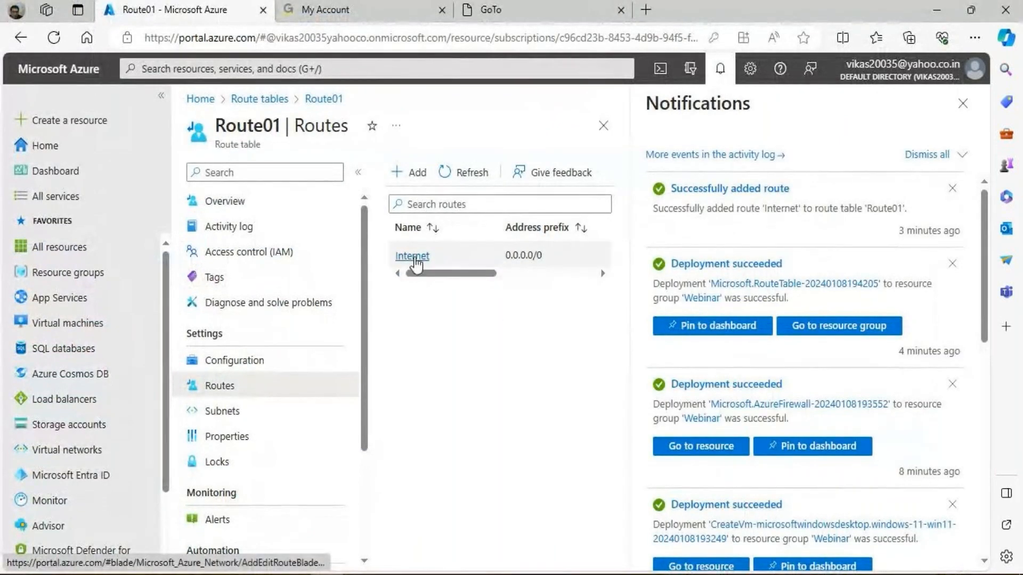
left_click(224, 413)
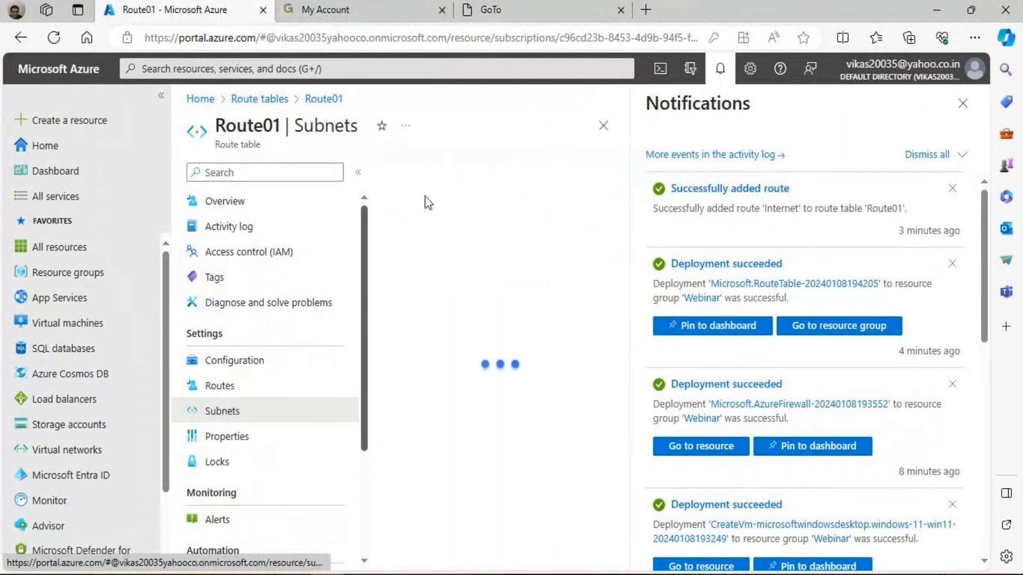
left_click(424, 173)
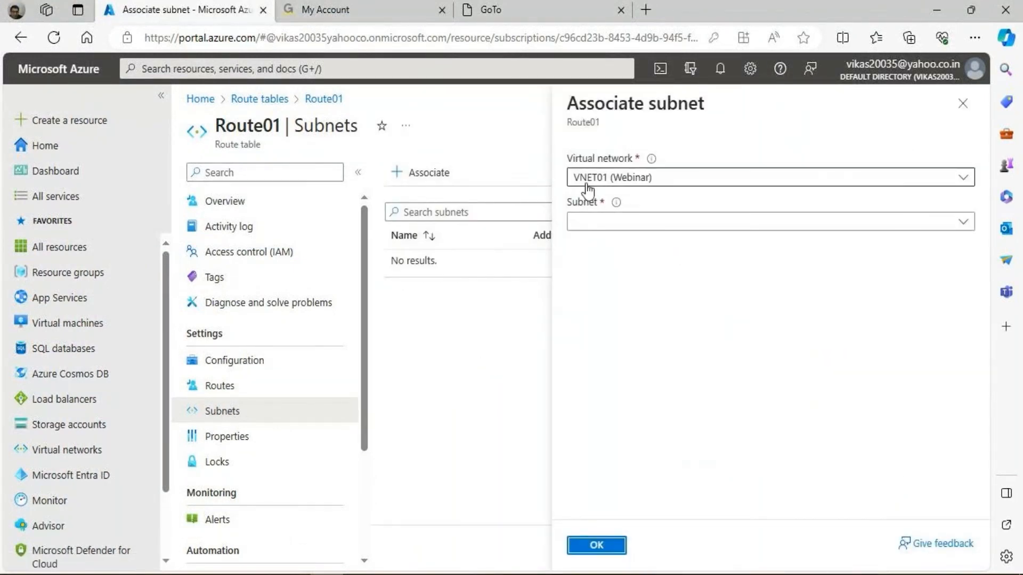
left_click(617, 228)
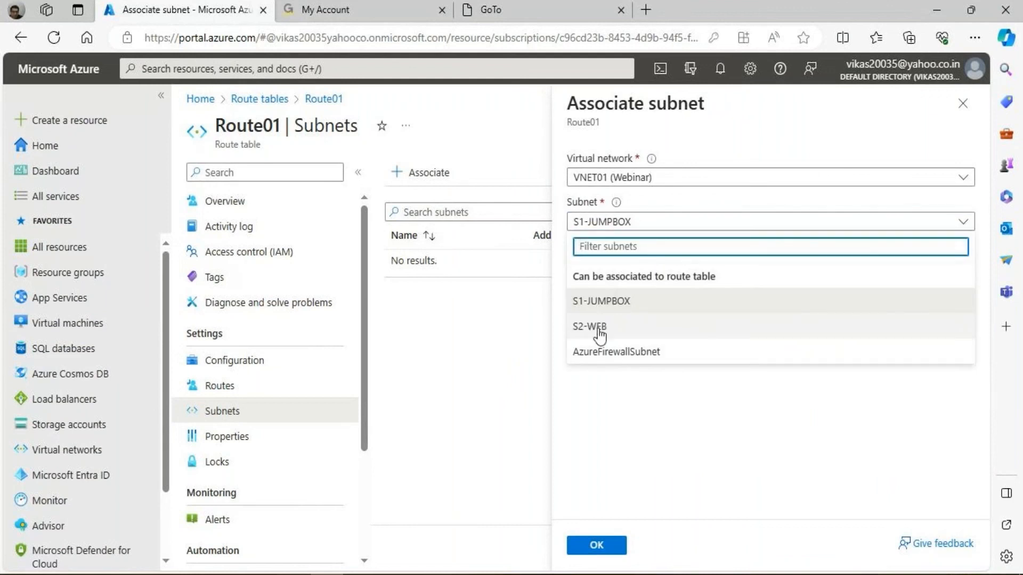
left_click(598, 329)
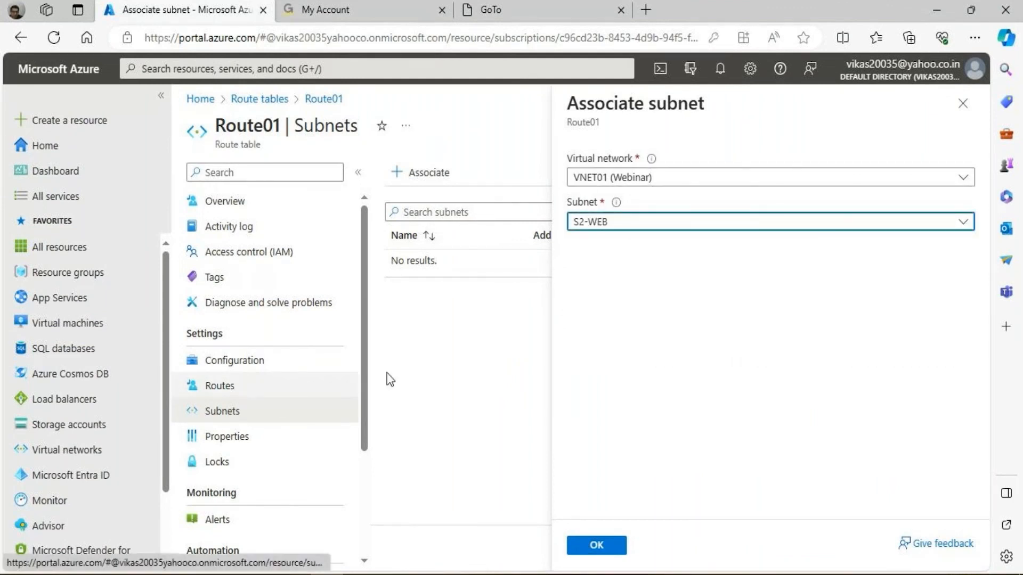
left_click(575, 544)
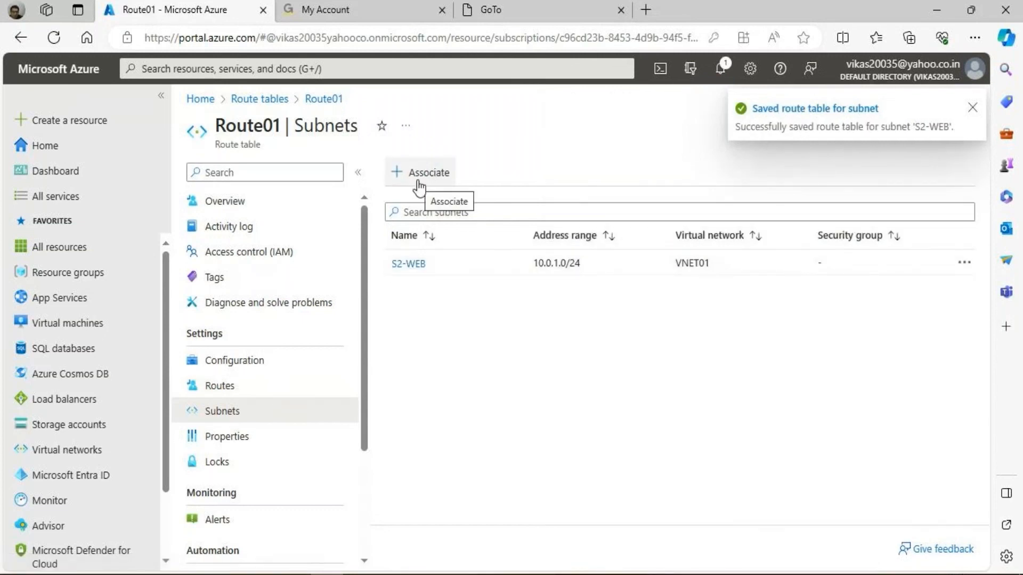
Open firewall AZ-FW01 in the Webinar resource group and compare its private IP with the address noted in the Paint network diagram
left_click(58, 148)
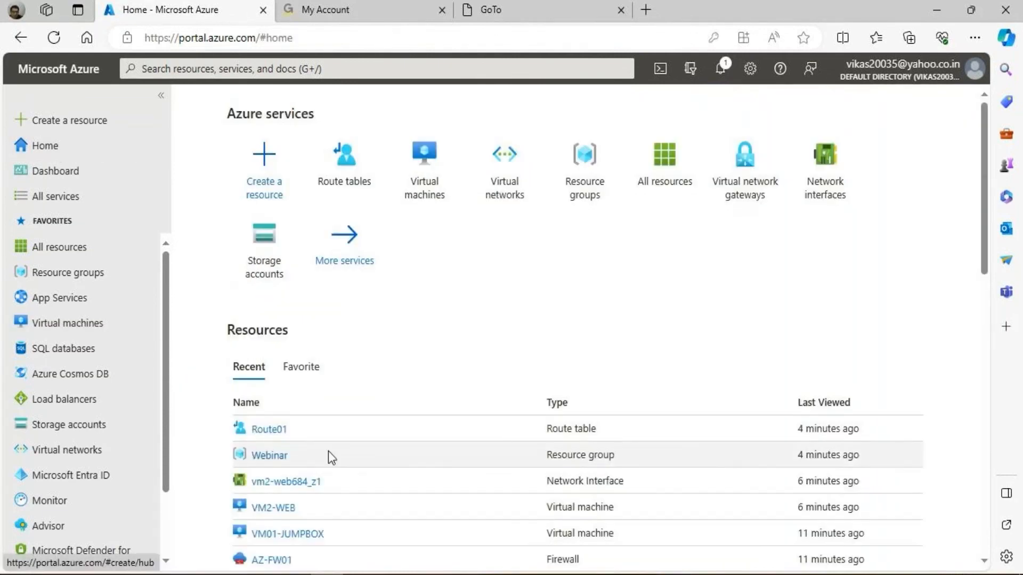
left_click(574, 209)
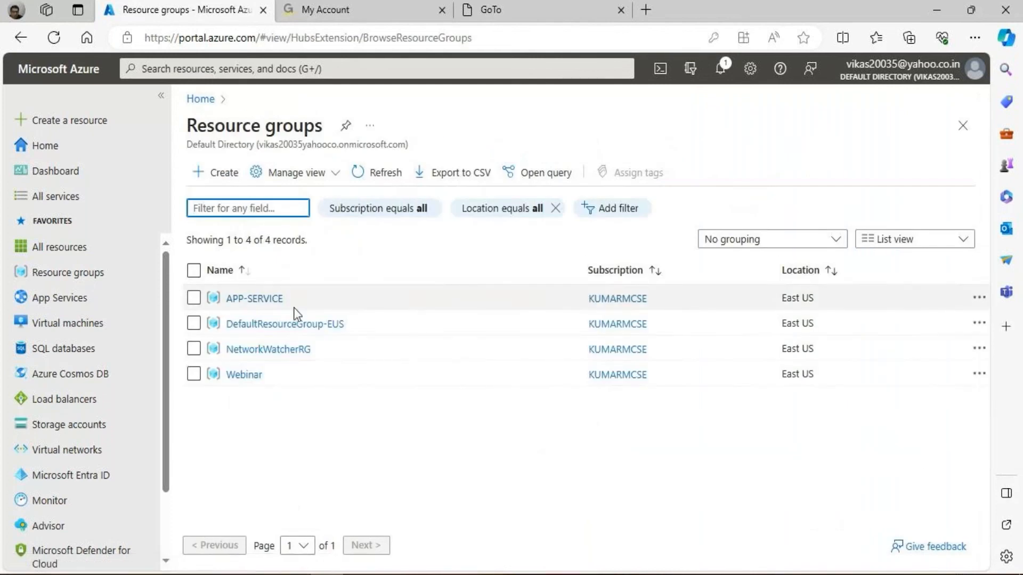
left_click(246, 376)
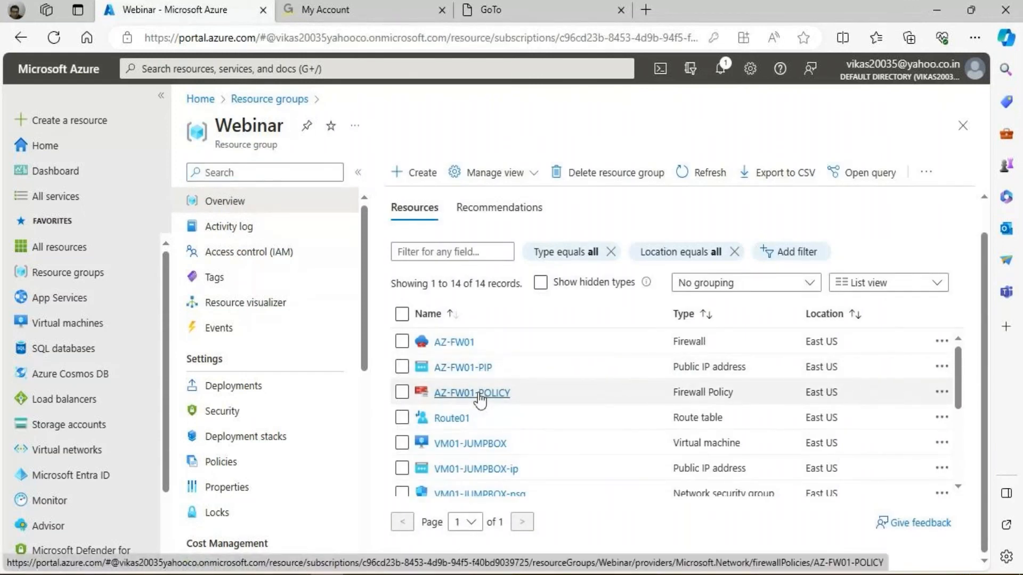
left_click(455, 343)
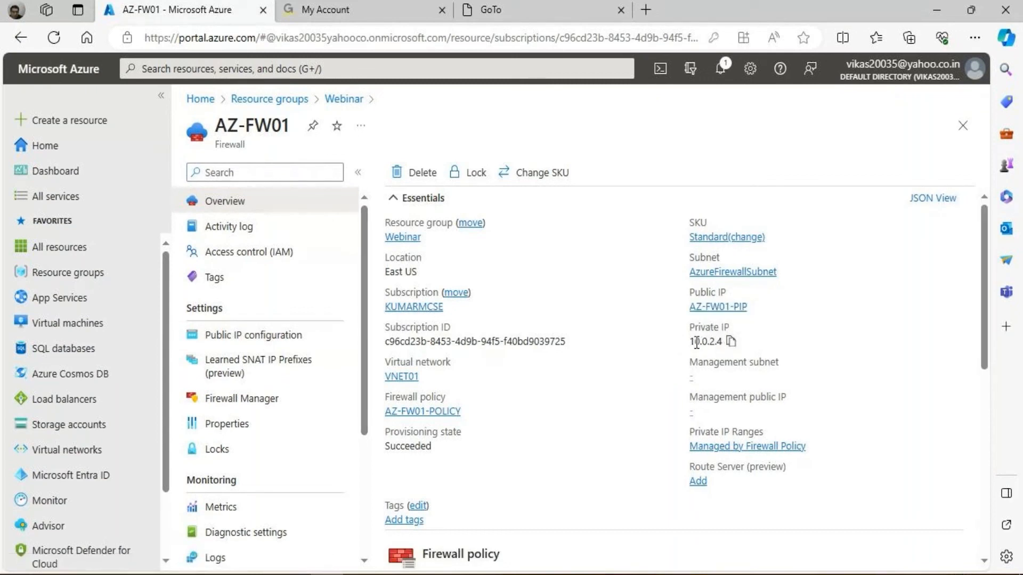
left_click(557, 574)
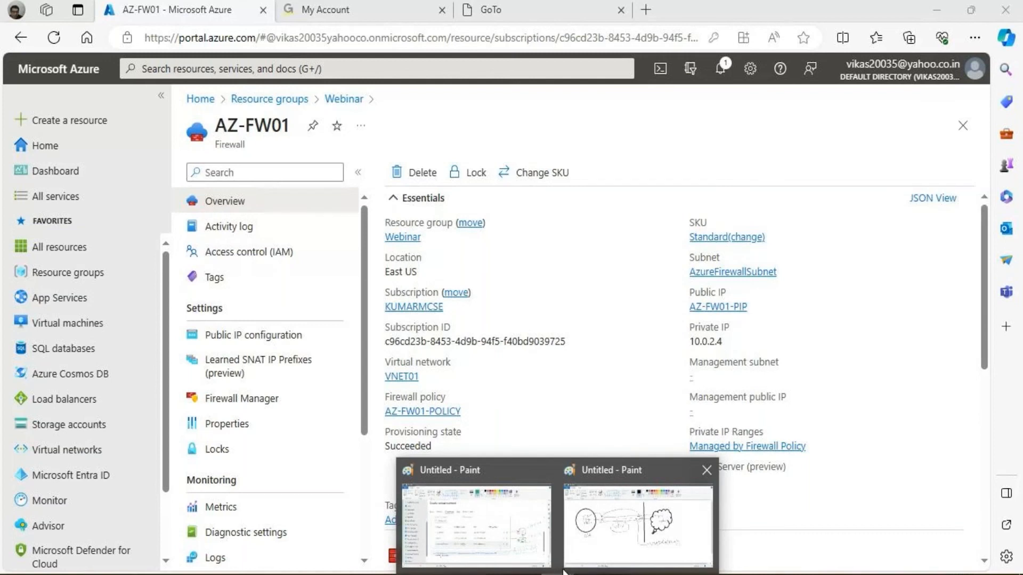
left_click(638, 527)
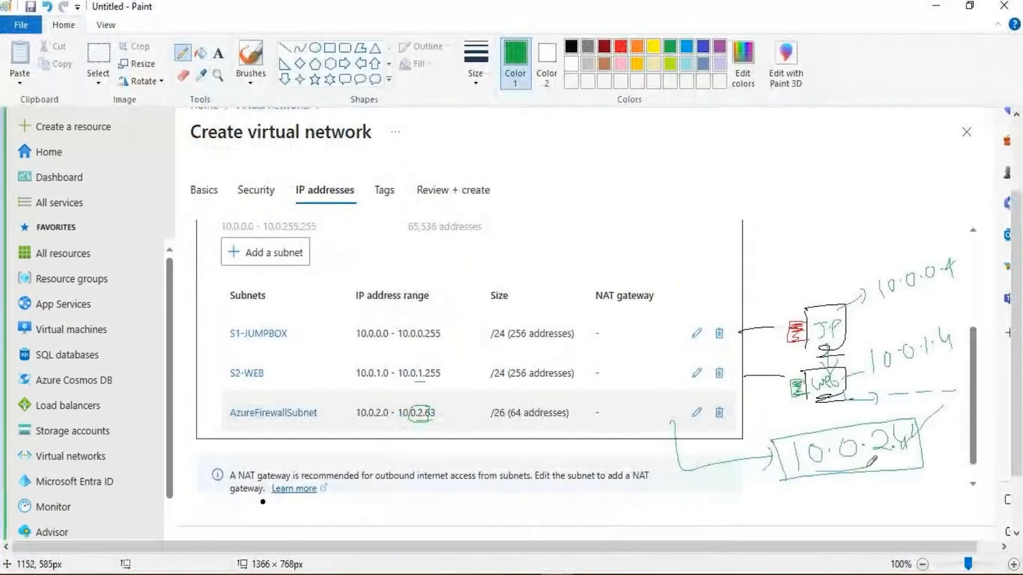
key("alt+Tab")
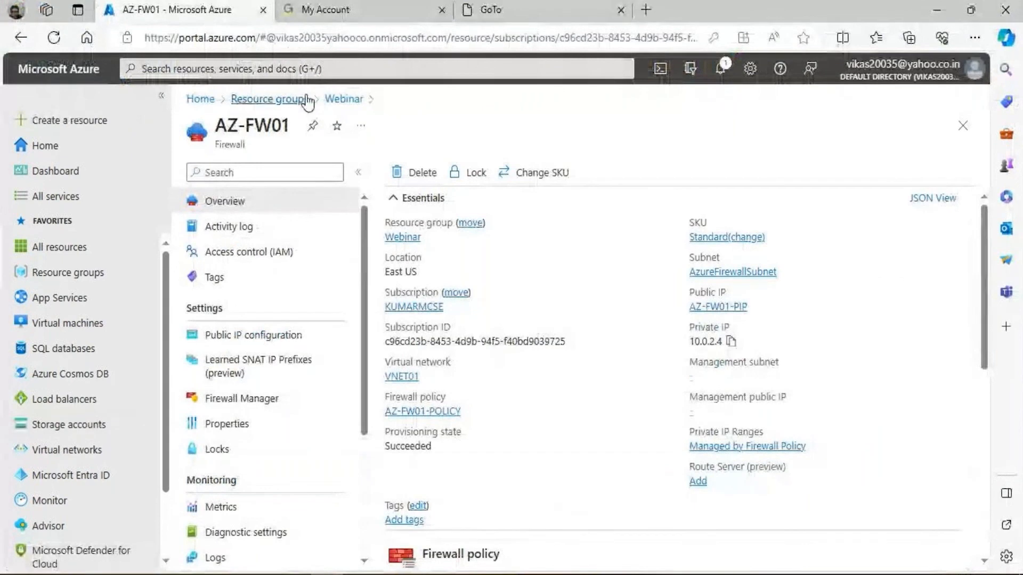
Open firewall policy AZ-FW01-POLICY from the Webinar resource group and go through its network rules to its application rules
left_click(343, 100)
left_click(472, 393)
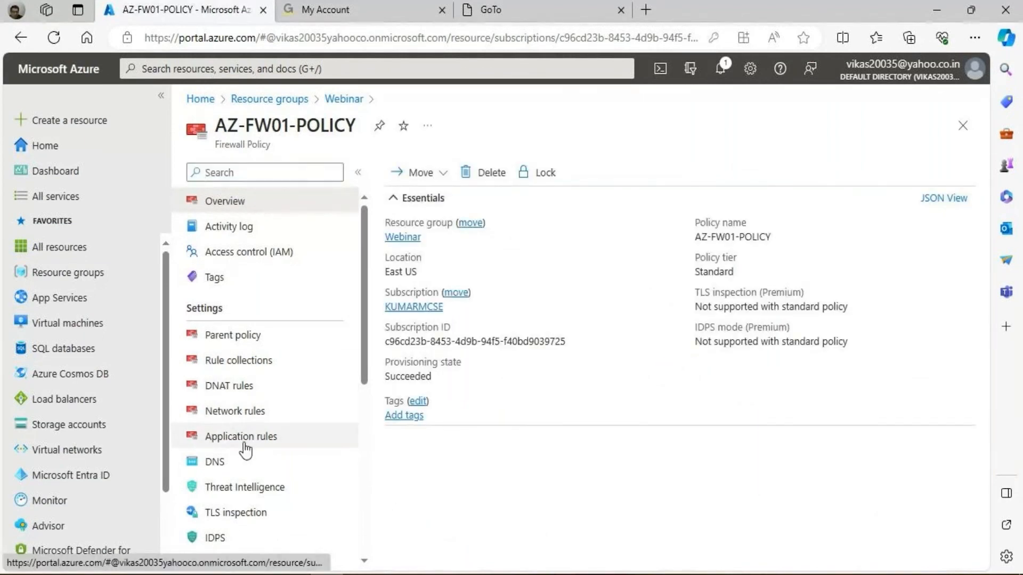
left_click(251, 422)
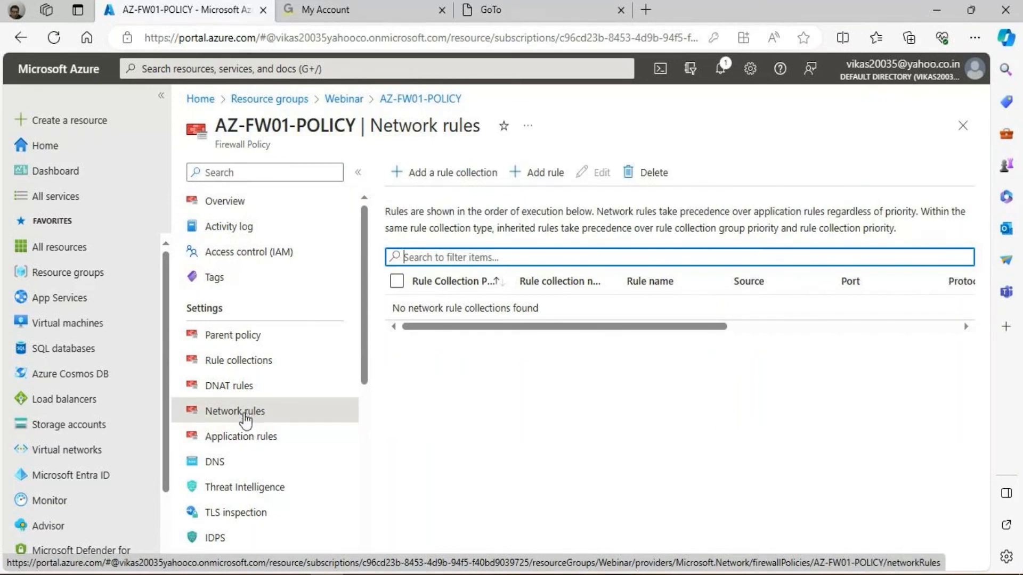
left_click(245, 442)
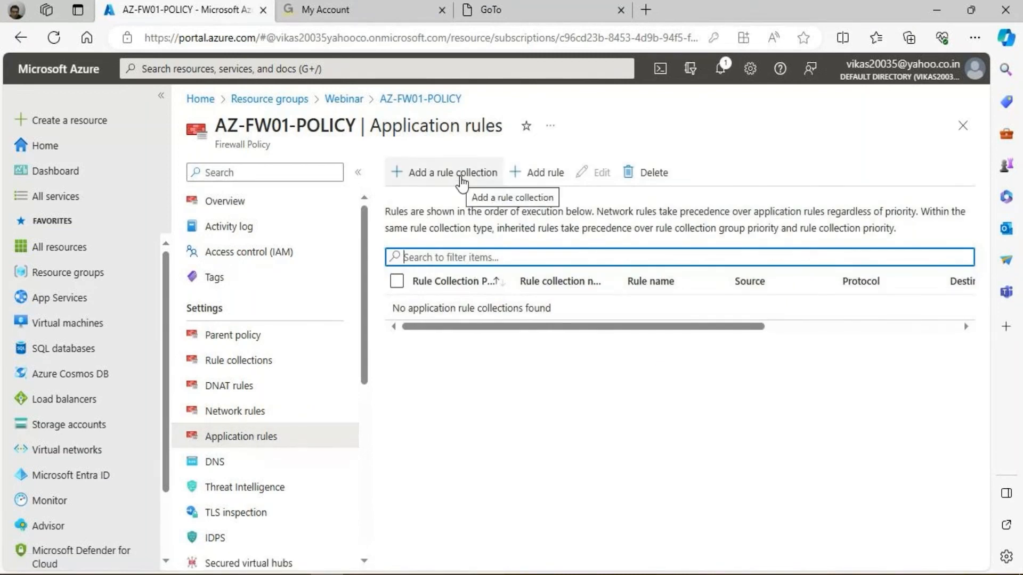
Start a new application rule collection for the policy, named Rule01, with priority 100
left_click(461, 179)
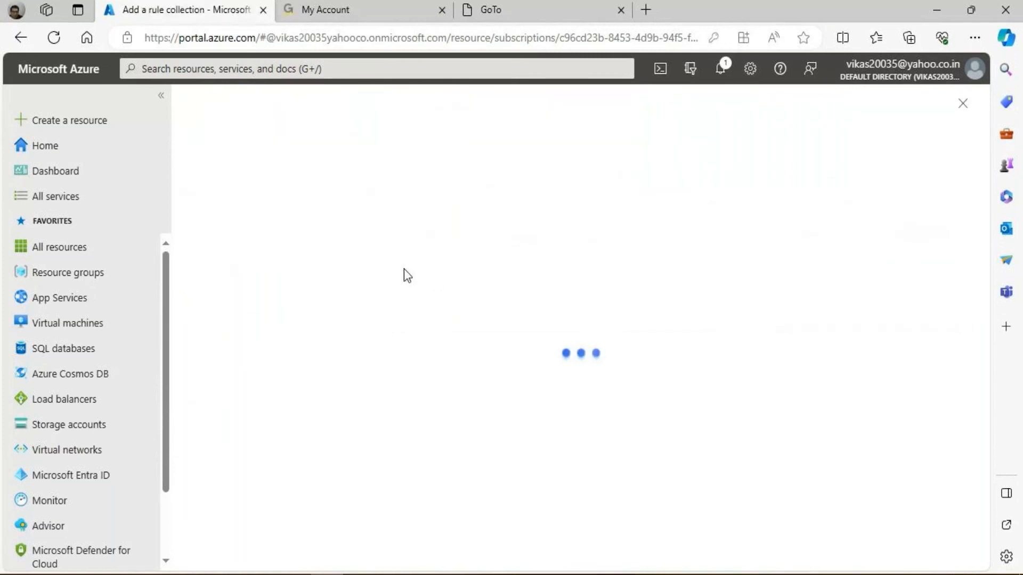
type("rULE01")
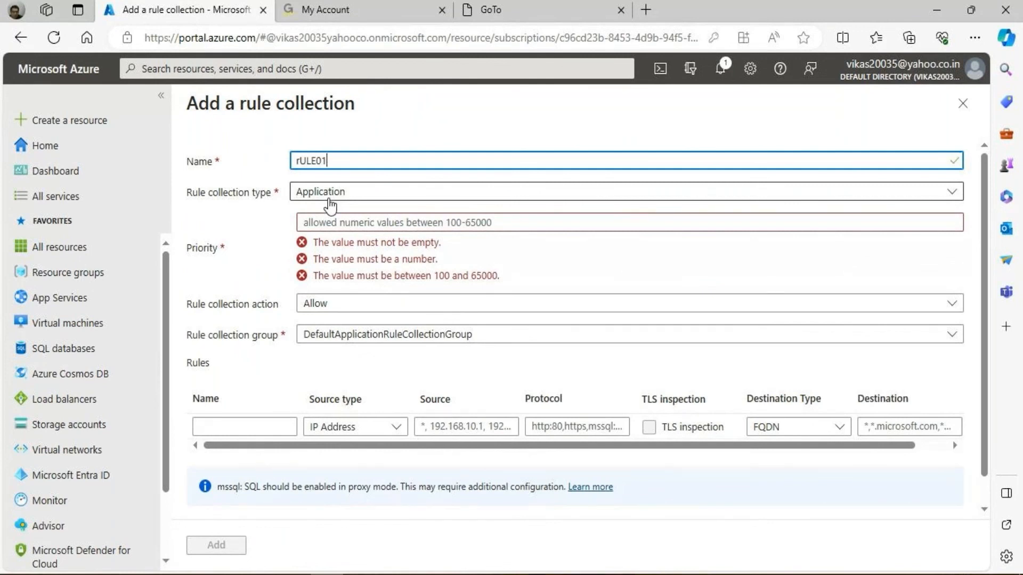
key("ctrl+a")
type("Rule01")
left_click(336, 218)
type("100")
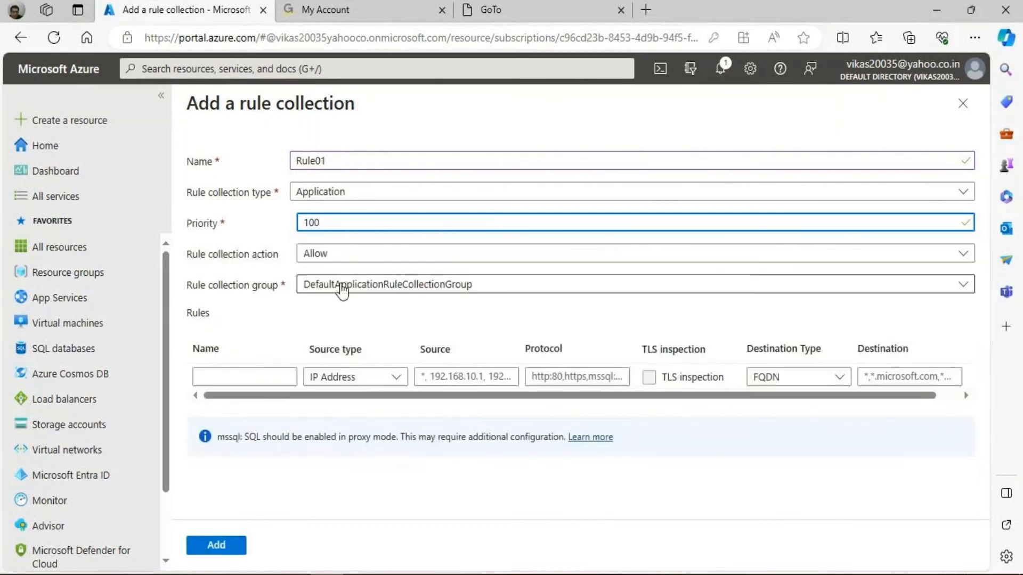
Name the collection's first rule Rule01 and set its source to *
left_click(227, 376)
type("Rule")
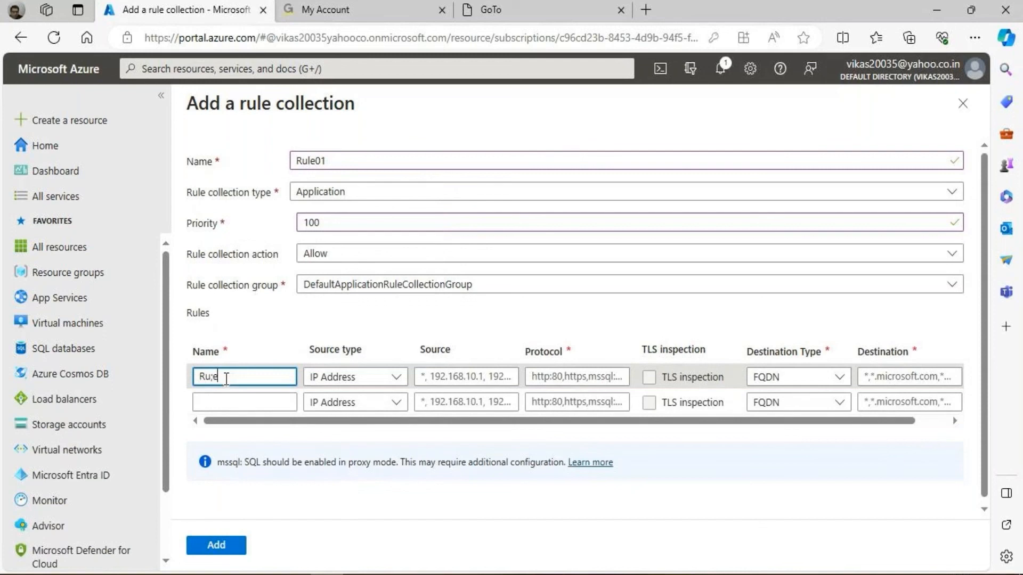
key("BackSpace")
key("BackSpace")
type("le1")
key("Left")
type("0")
left_click(445, 375)
type("*")
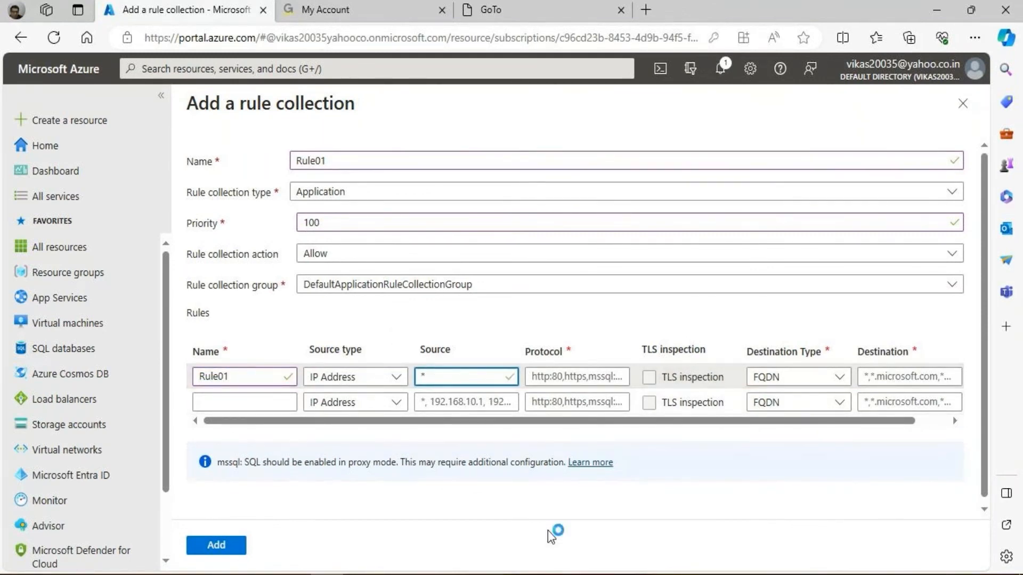
Switch to the Paint network diagram and mark the S2-WEB address range to review the rule's possible source
left_click(556, 574)
left_click(476, 525)
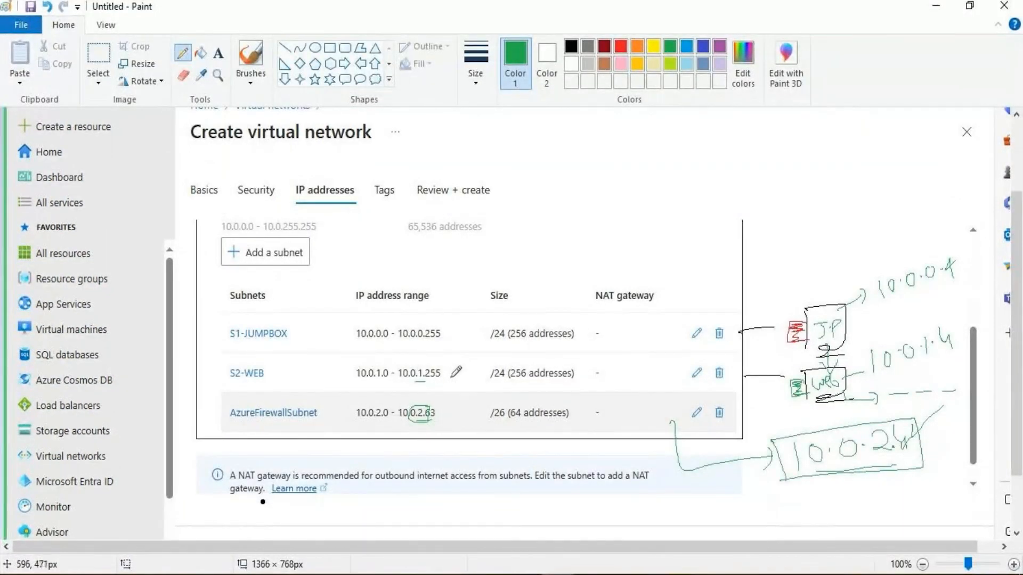
mouse_move(394, 359)
left_mouse_down()
mouse_move(344, 363)
mouse_move(397, 382)
mouse_move(389, 363)
left_mouse_up()
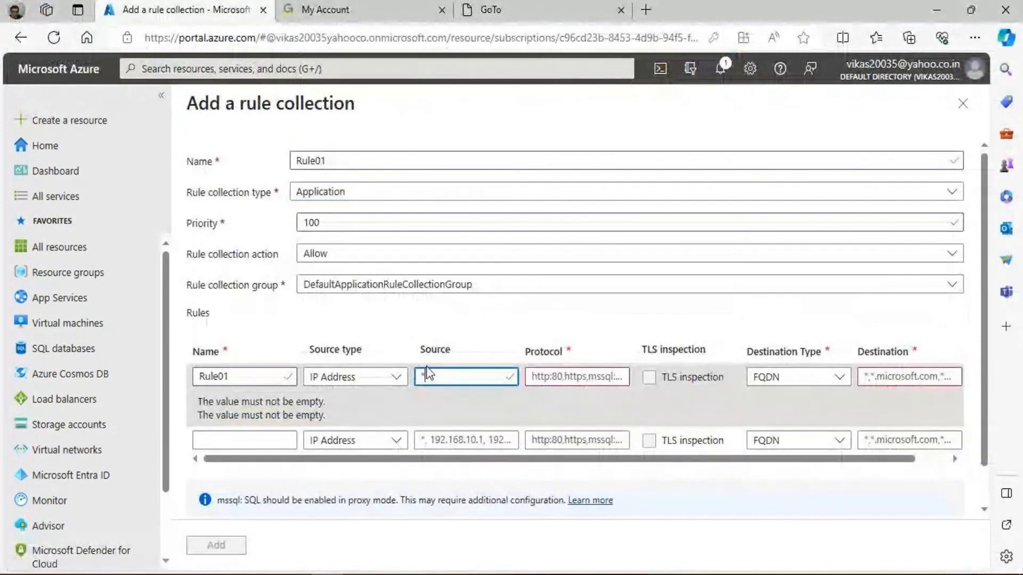
left_click(548, 377)
type("ht")
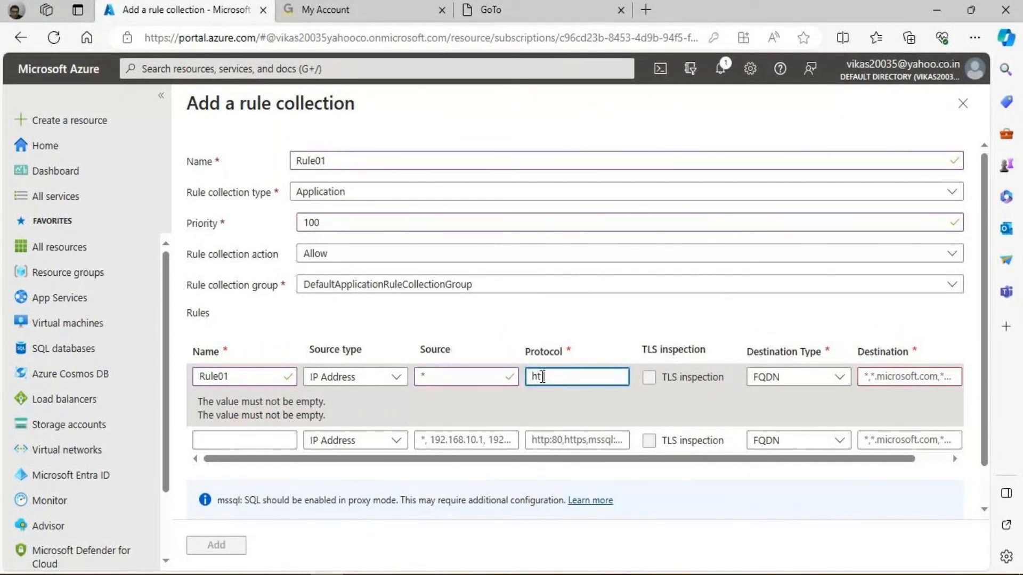
type("tp,http")
key("Tab")
key("Tab")
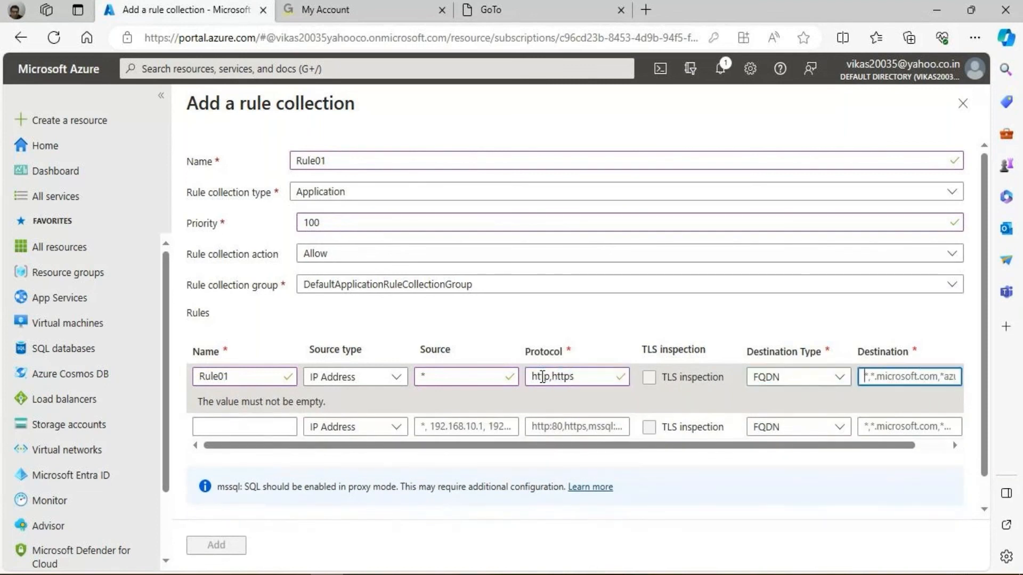
type("www.googl")
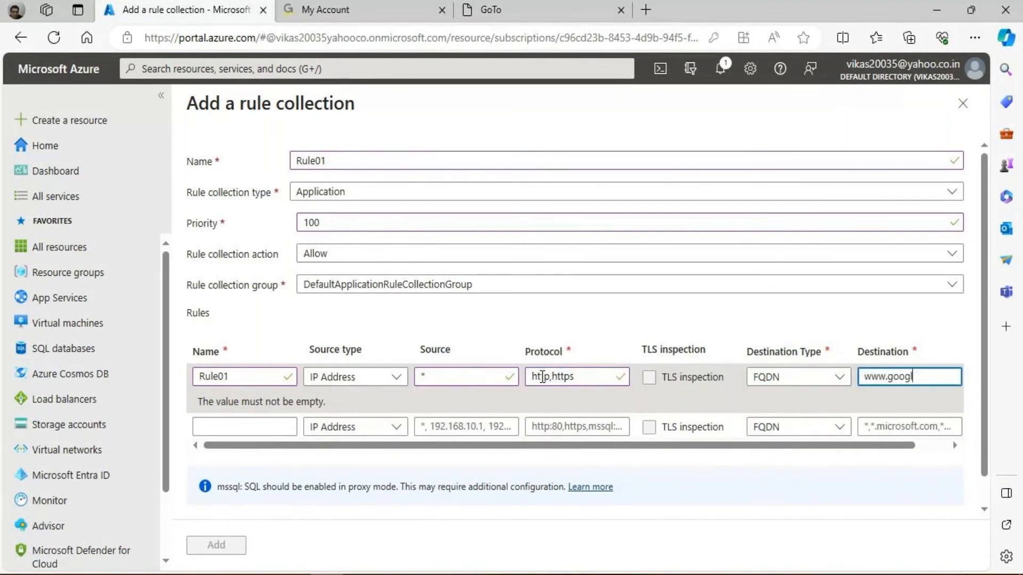
type("e.co")
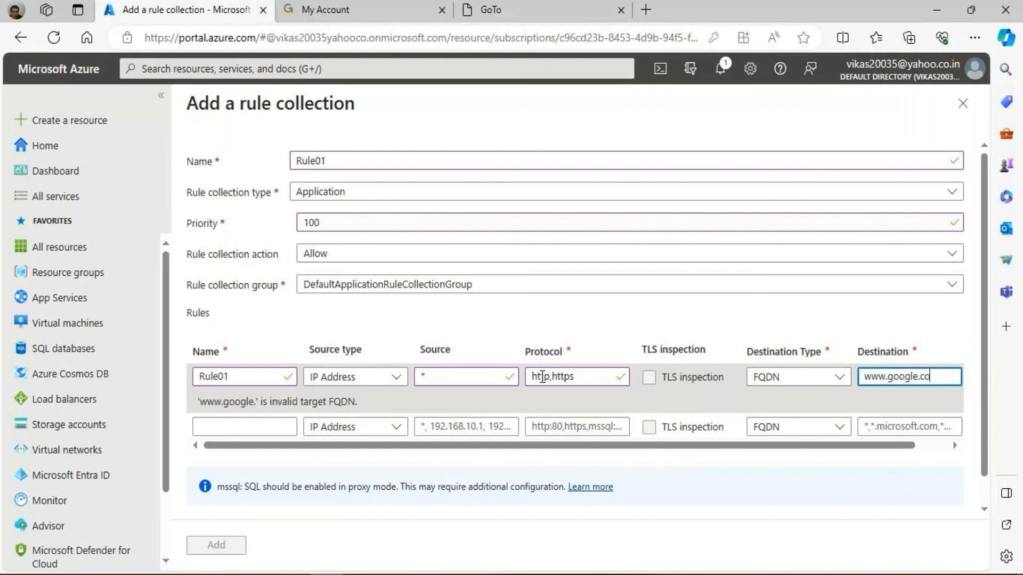
type("m")
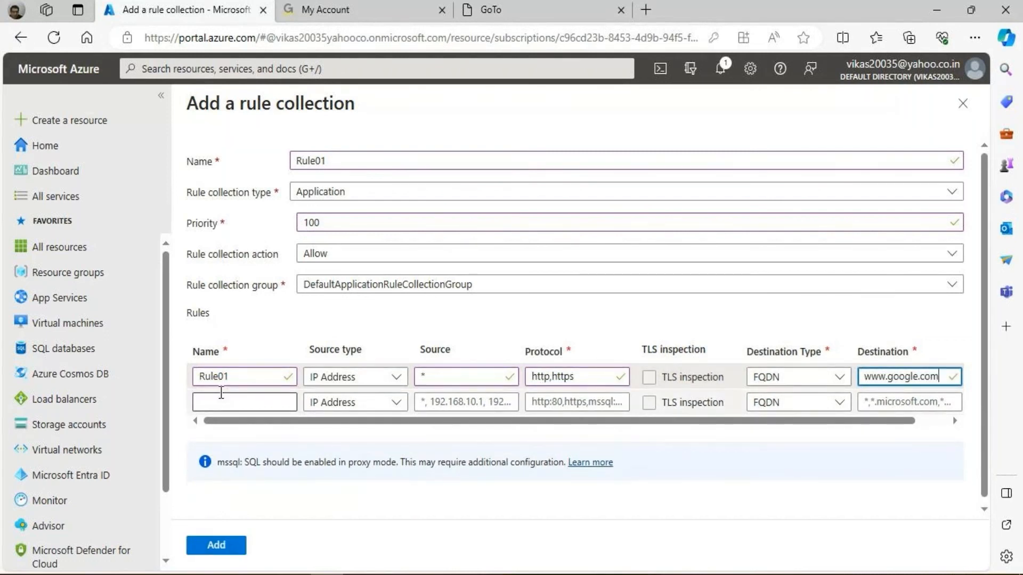
left_click(221, 400)
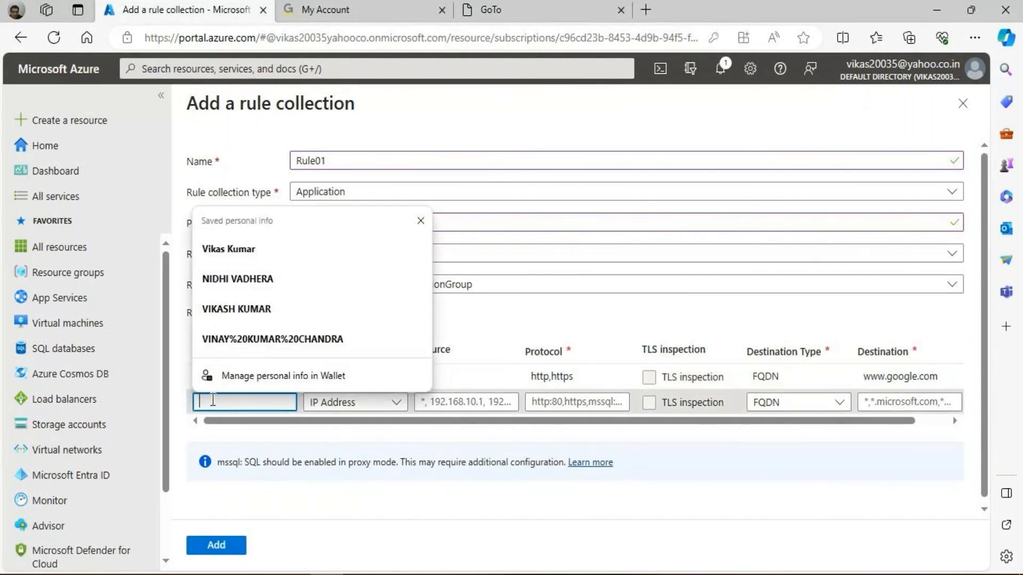
type("Rule02")
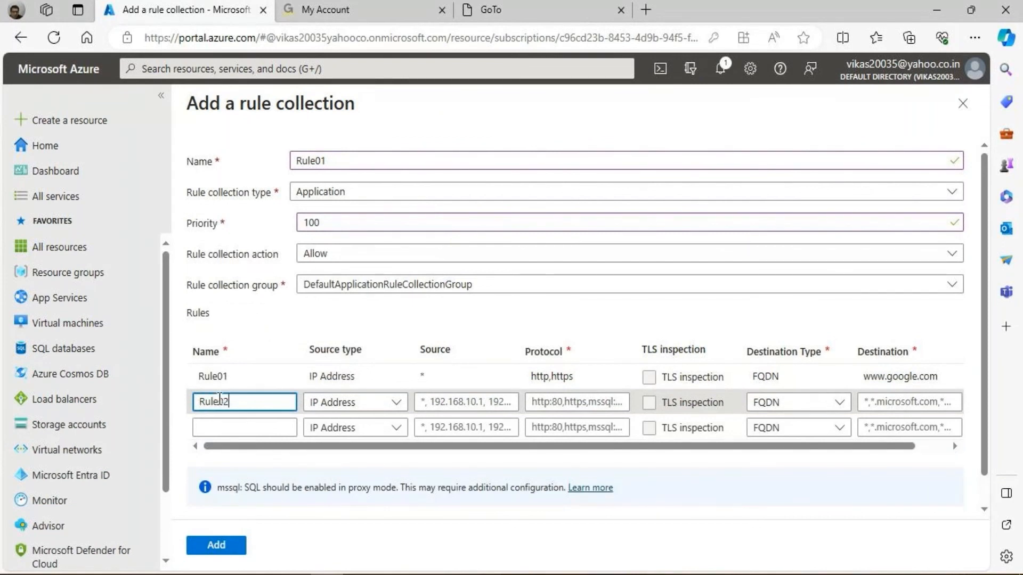
left_click(467, 403)
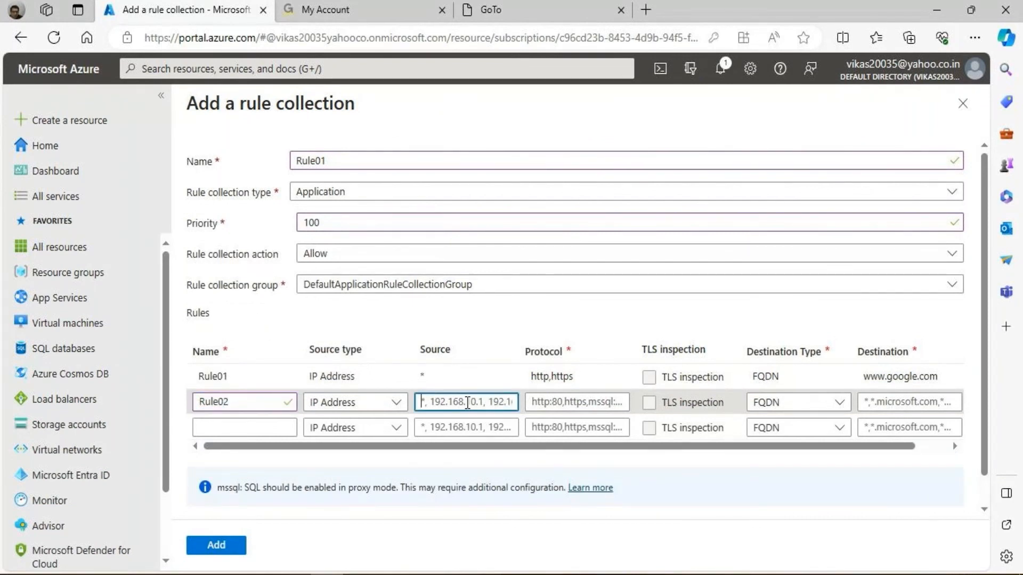
type("*")
key("Tab")
type("https,https")
key("Tab")
key("Tab")
type("www.ibm.com")
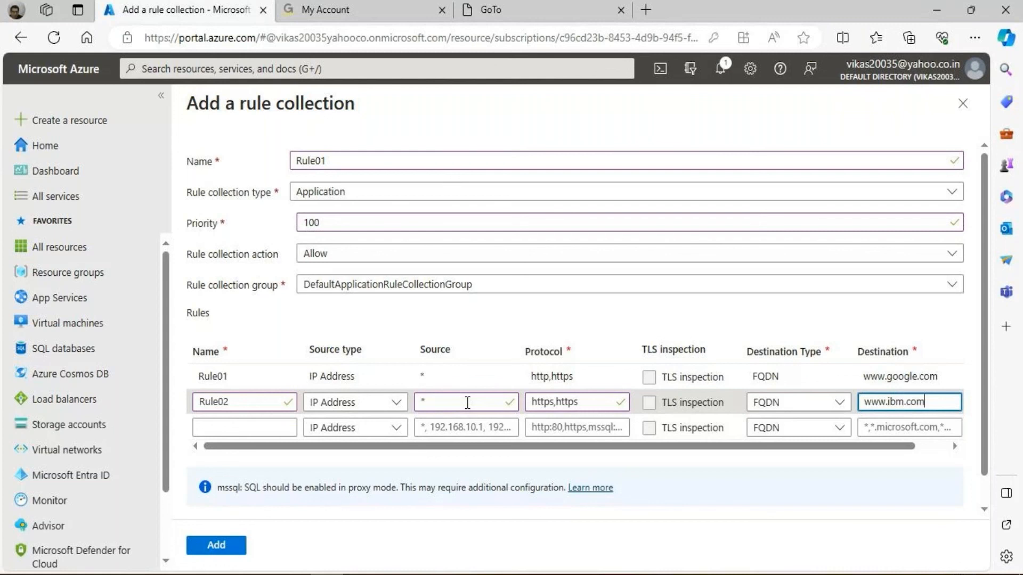
left_click(229, 546)
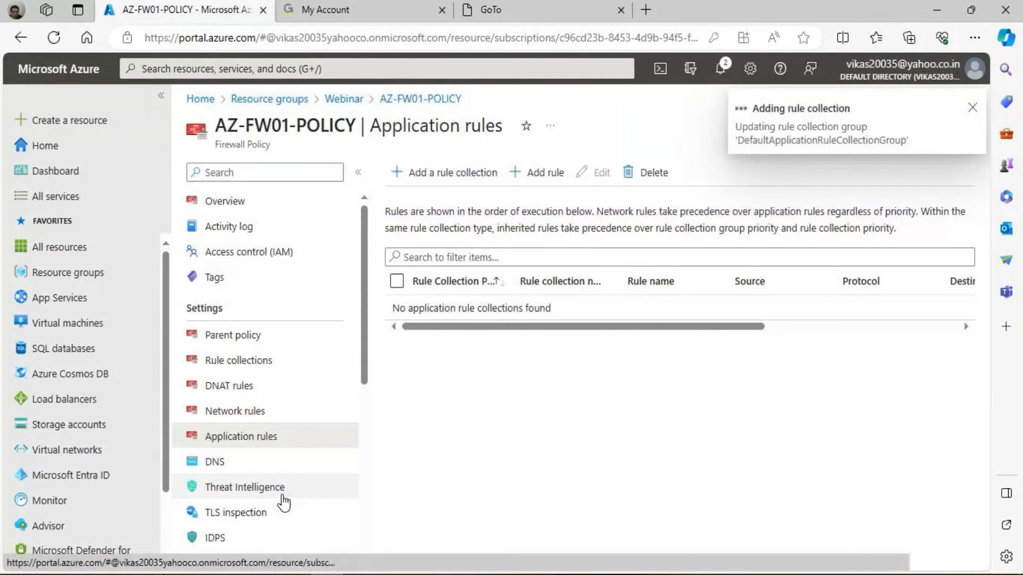
Look over the firewall policy's other settings and check the rule collection's progress in the notifications
scroll(241, 404, "down", 3)
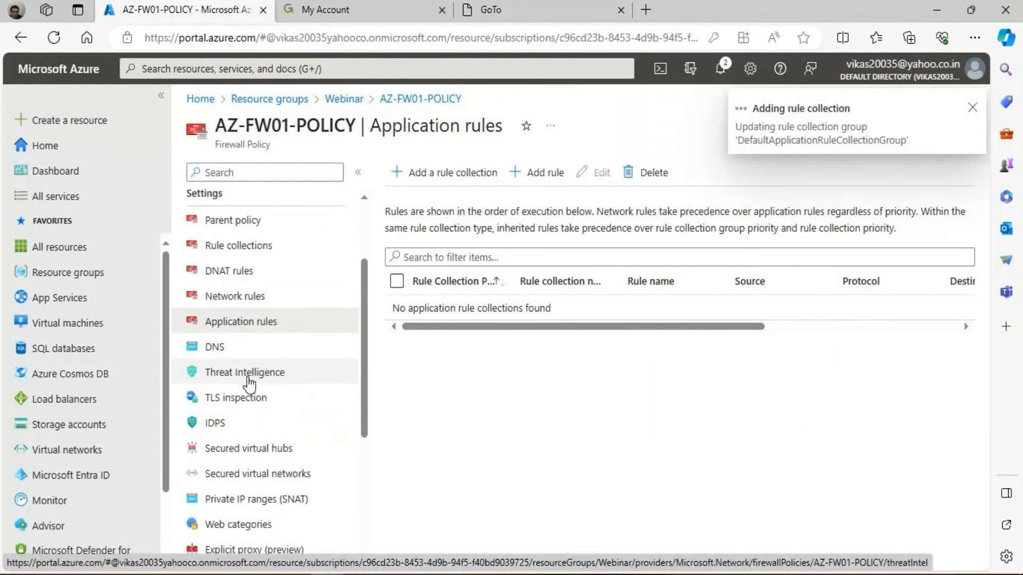
scroll(249, 381, "down", 2)
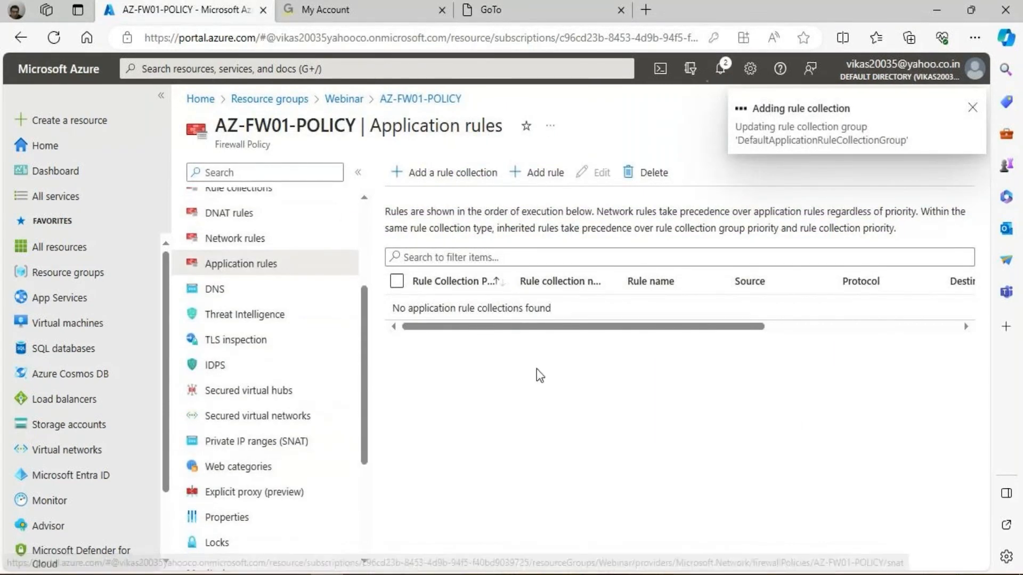
scroll(263, 343, "up", 5)
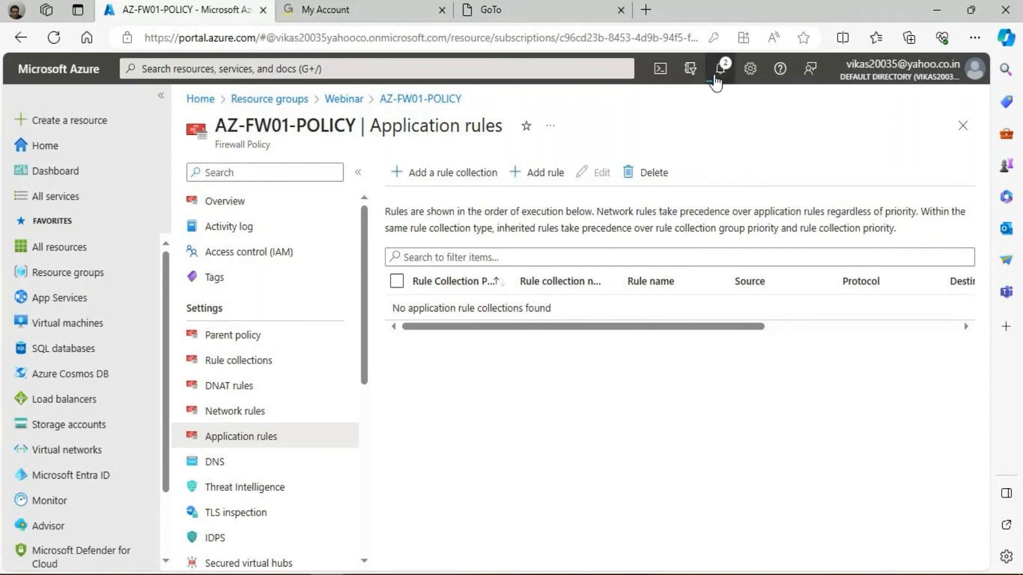
left_click(716, 82)
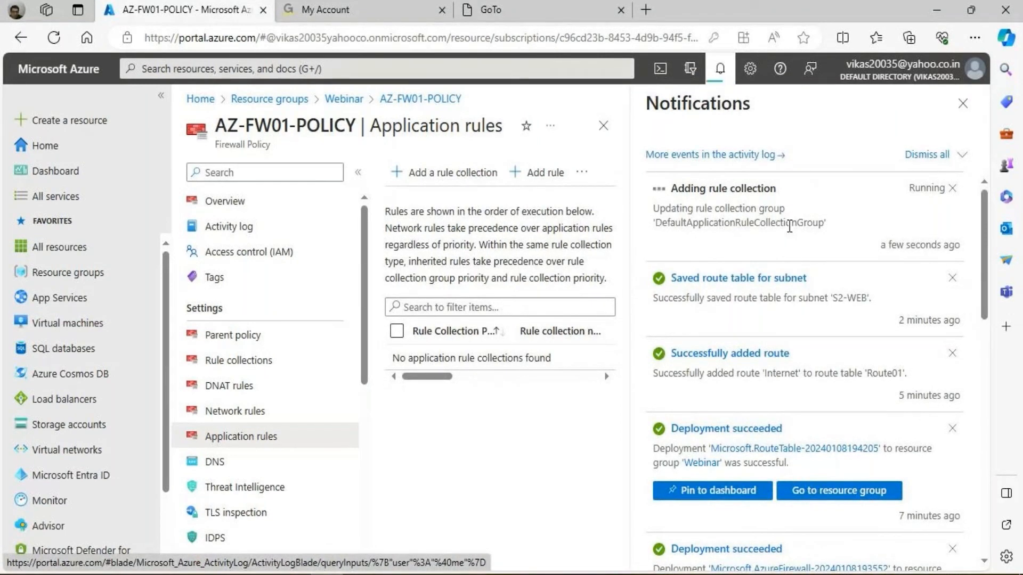
Open Notepad and start a recap with the heading "Summary" and the entry "Basic FW"
key("super+r")
type("not")
key("Down")
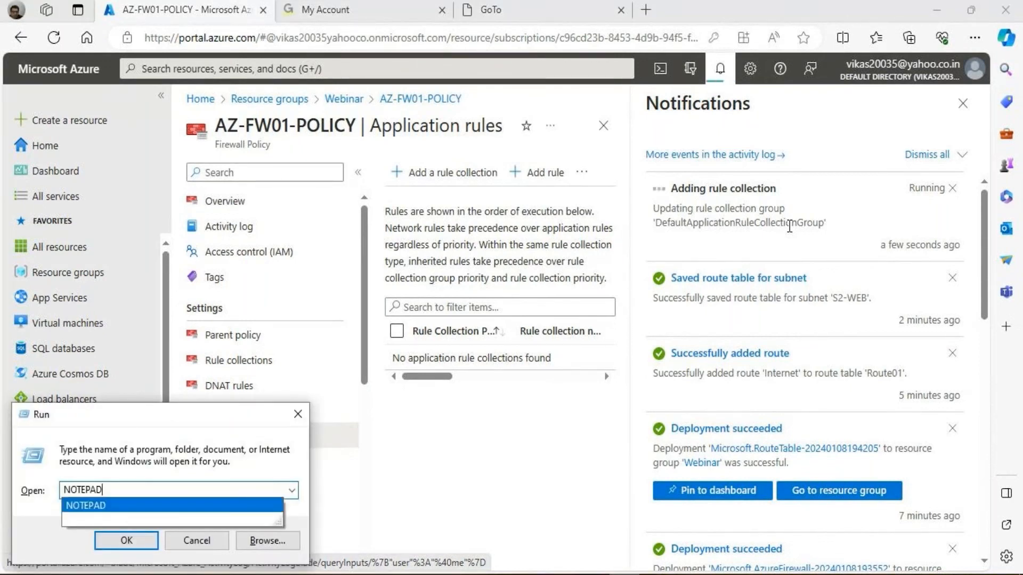
key("Return")
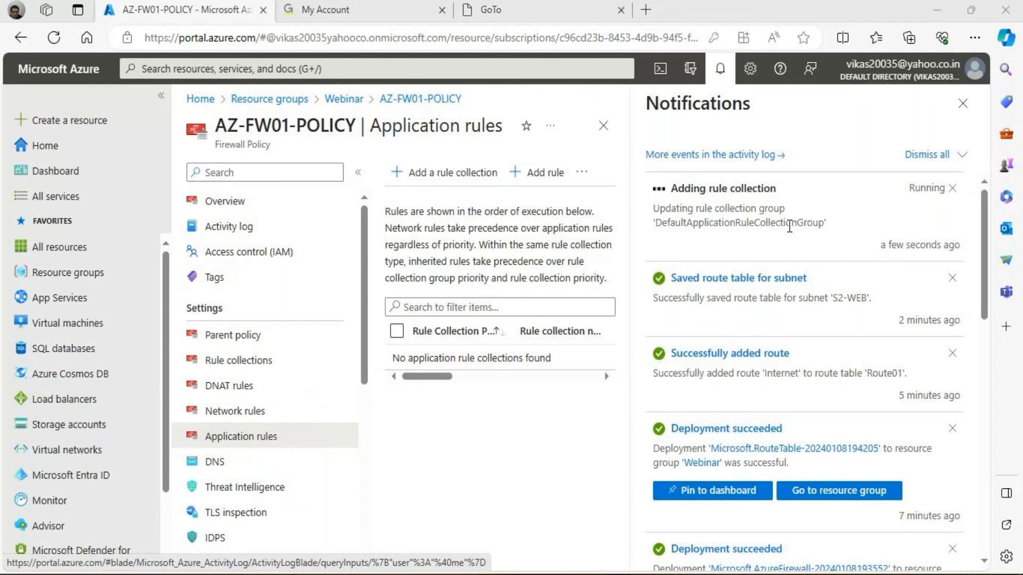
type("Summary")
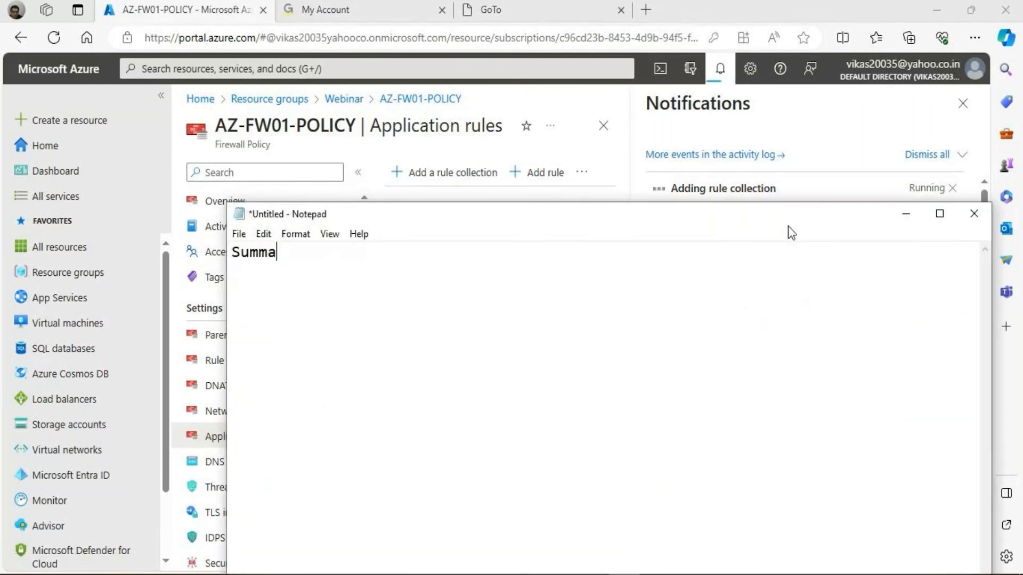
key("Return")
key("Return")
type("Basic FW")
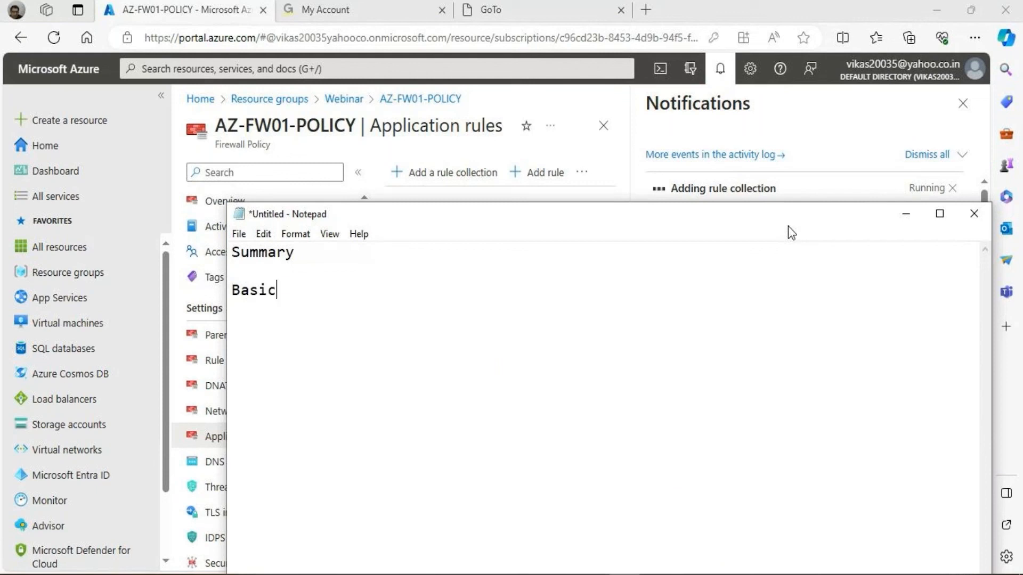
Add the entries "VNET -CONFIG" and "AZ-FW" to the summary, separated by blank lines
key("Return")
key("Return")
type("VNET -CONFI")
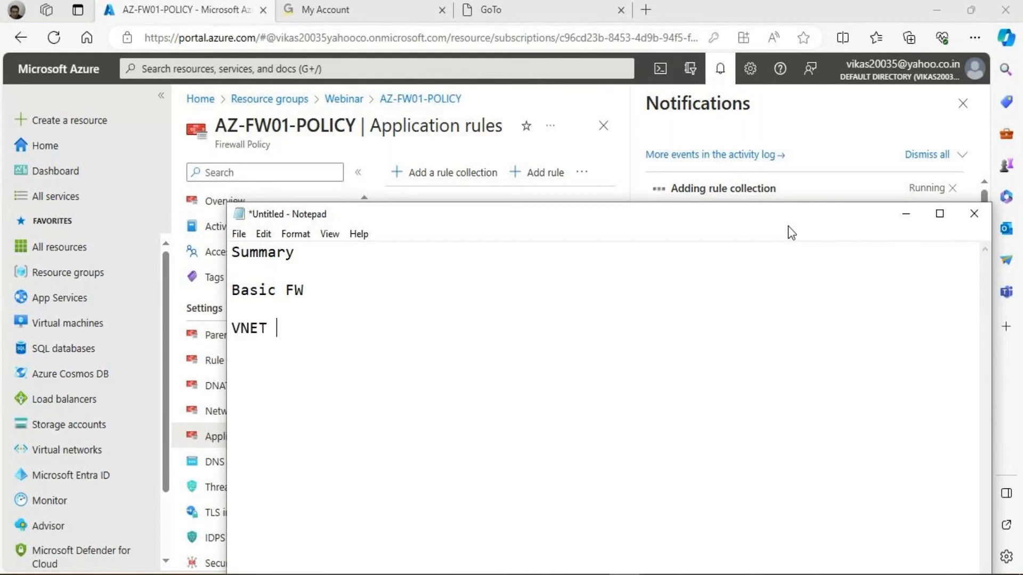
type("G")
key("Return")
key("Return")
type("AZ-FW")
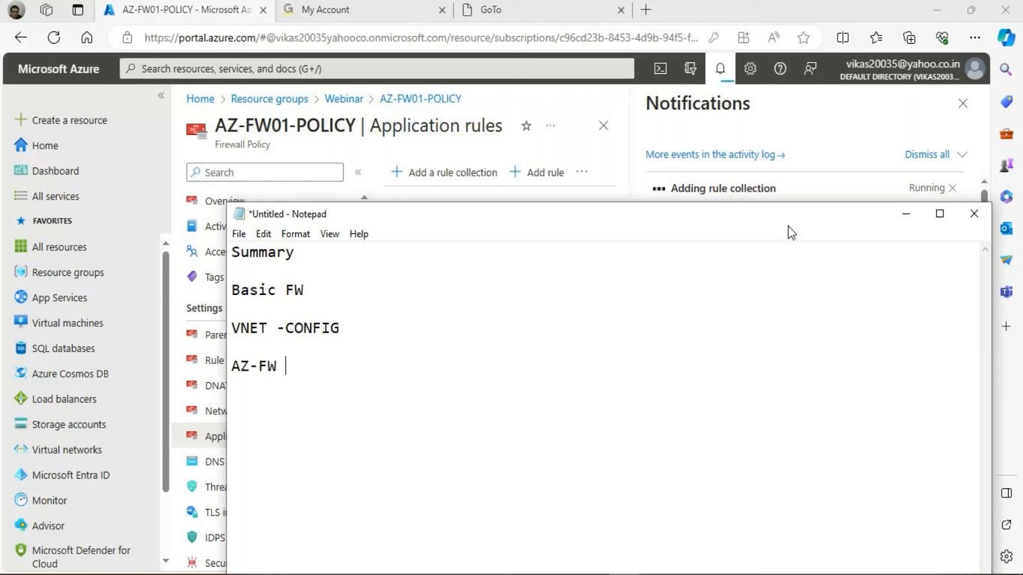
Add the entries "ROUTES - SR V/S UDR" and "CREATE ROUTES" to the summary, separated by blank lines
key("Return")
type("ROUTES - SR V/S UDR")
key("Return")
key("Return")
type("CREATE")
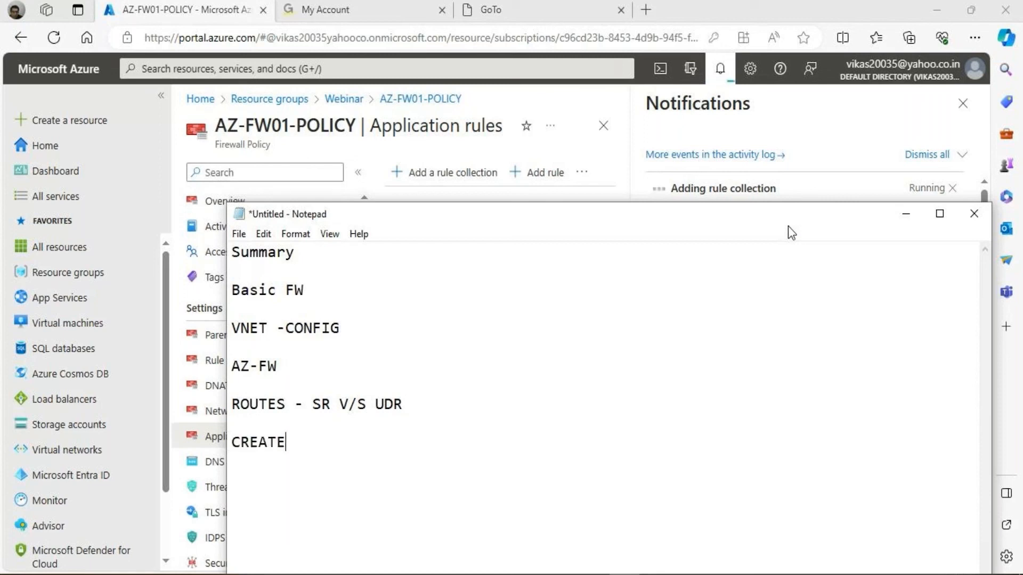
type(" ROUTES")
key("Return")
key("Return")
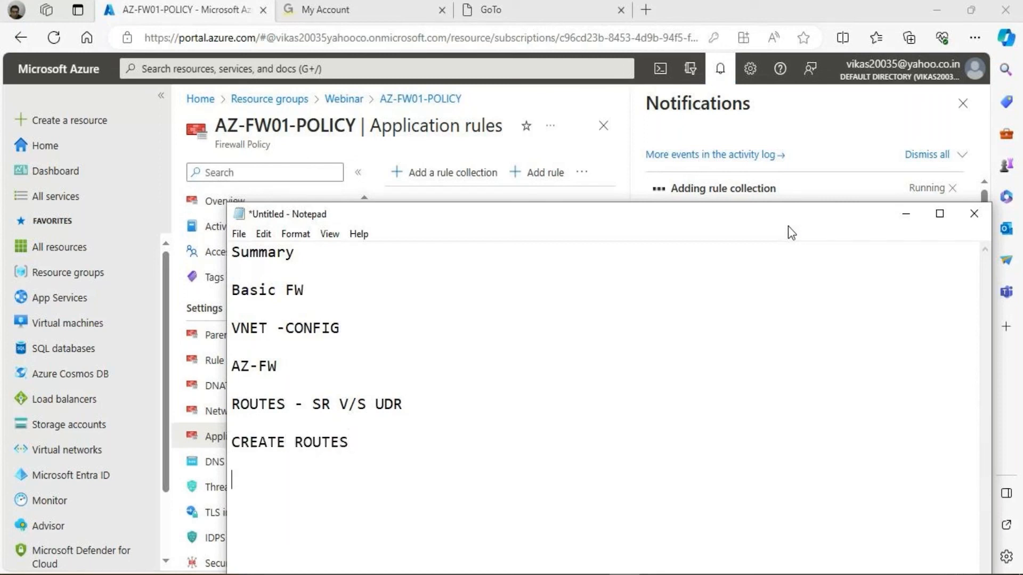
Finish the summary with the entries "DEPLOY FW" and "FW RULES", and minimize Notepad to return to the Azure portal
type("DEPLOY FW")
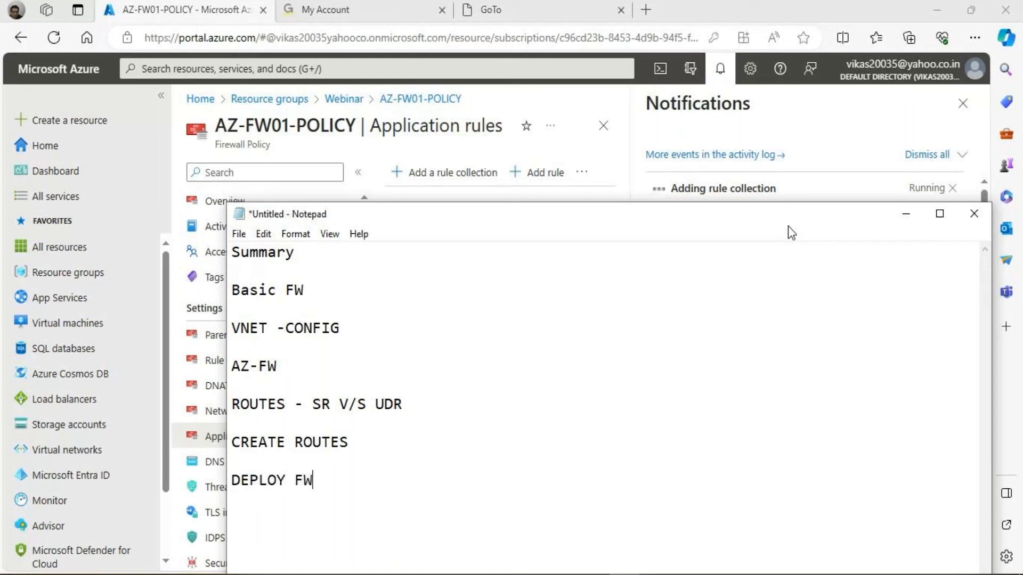
key("Return")
key("Return")
type("FW RULES")
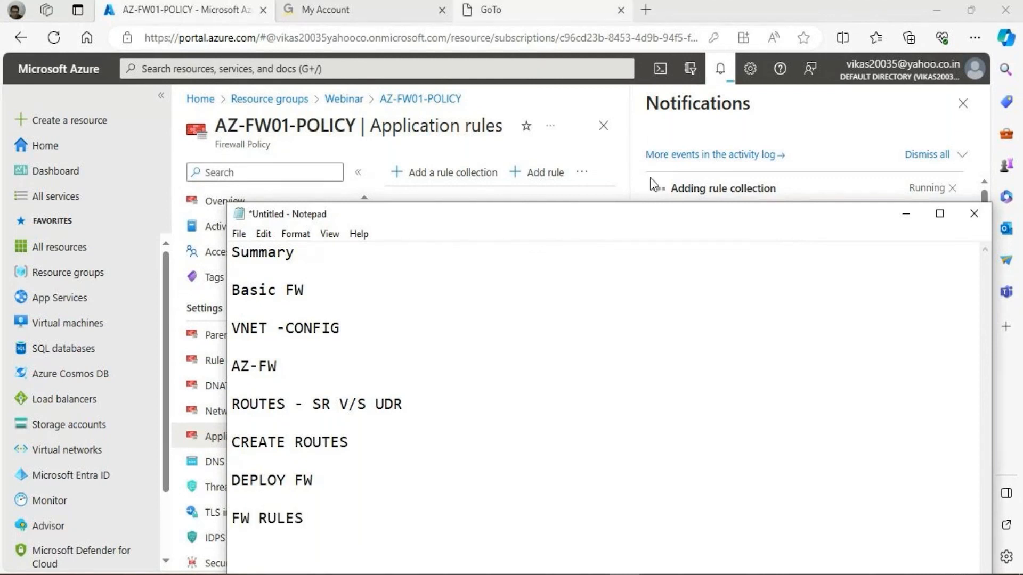
left_click(904, 215)
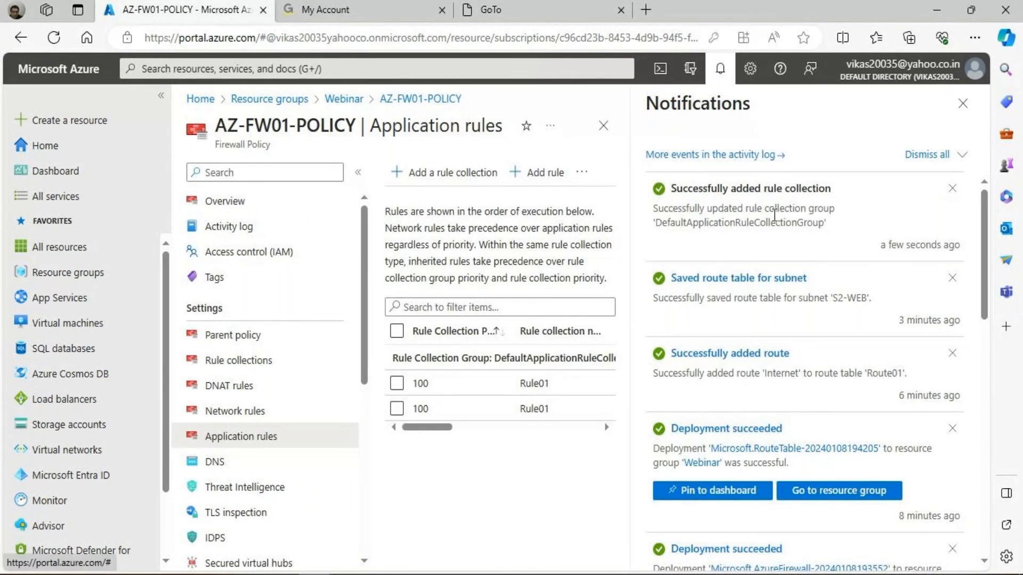
Switch to the Remote Desktop session on the PROD-WEB VM (10.0.1.4) and bring up its Edge browser
left_click(581, 568)
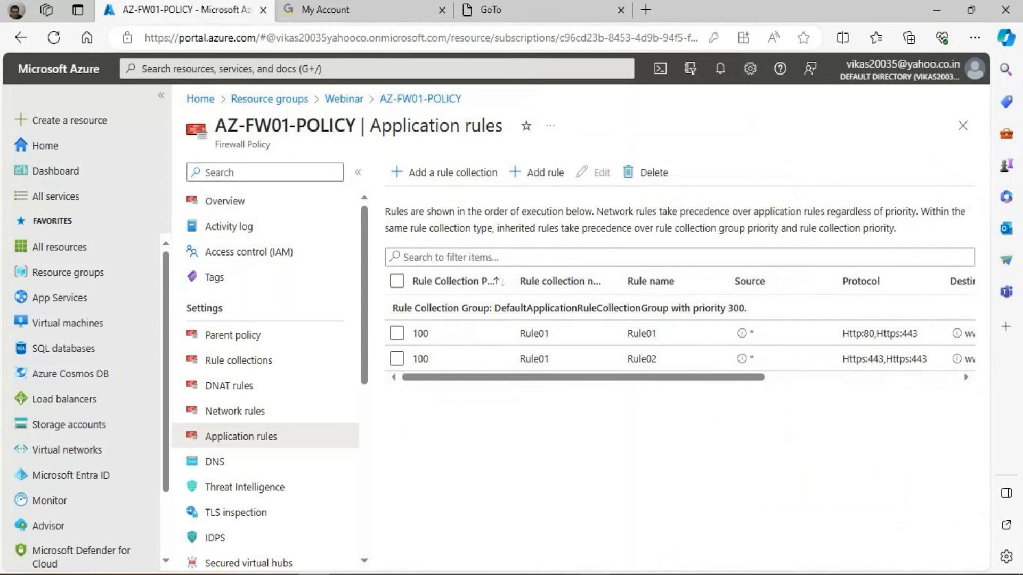
left_click(582, 568)
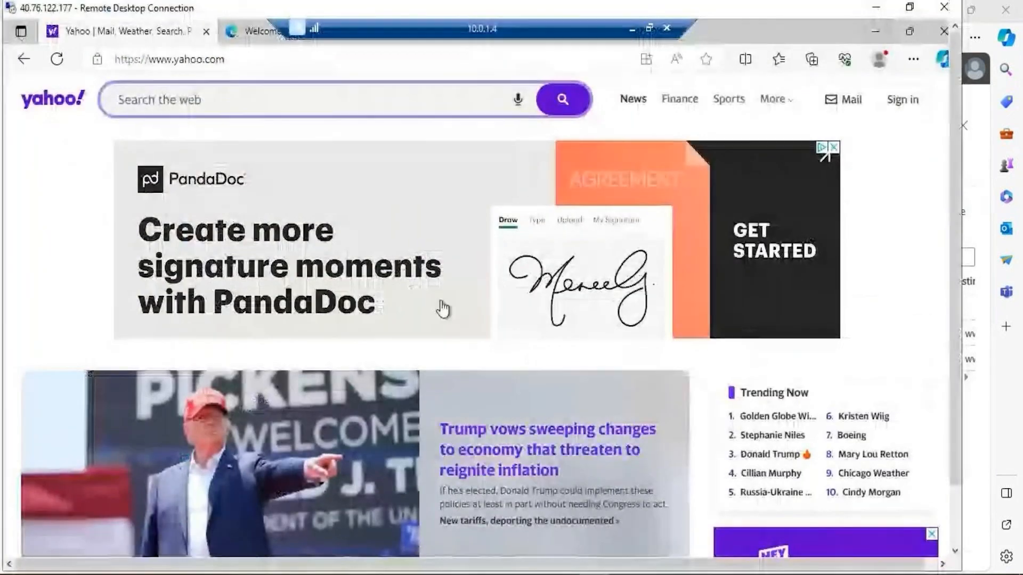
left_click(876, 30)
left_click(758, 135)
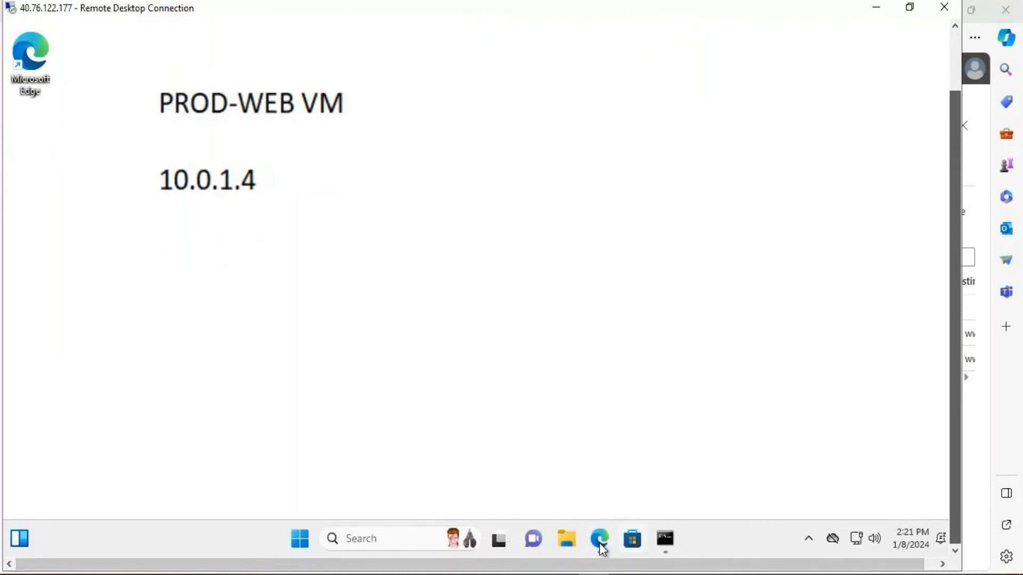
left_click(600, 541)
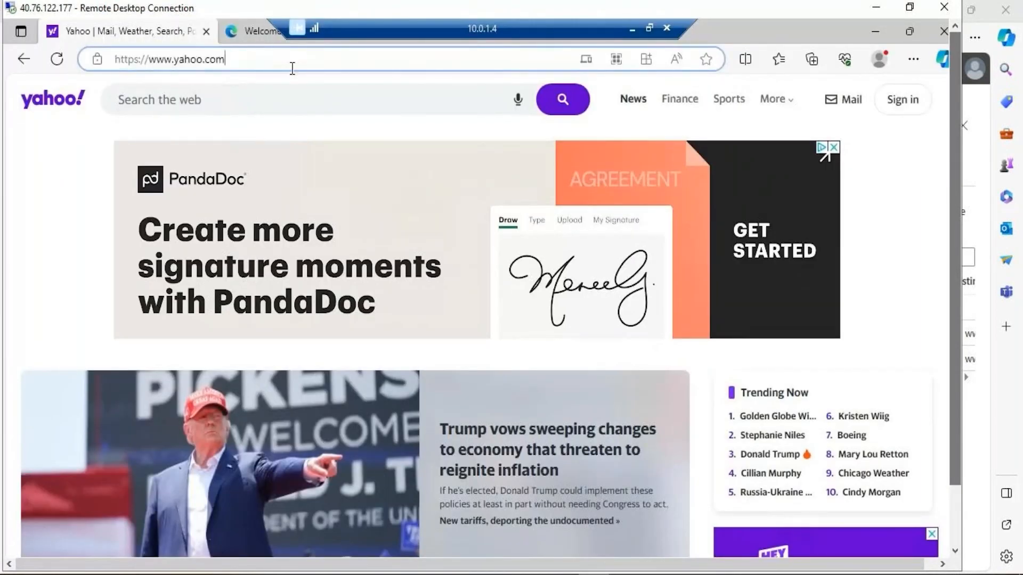
type("IBM")
key("ctrl+a")
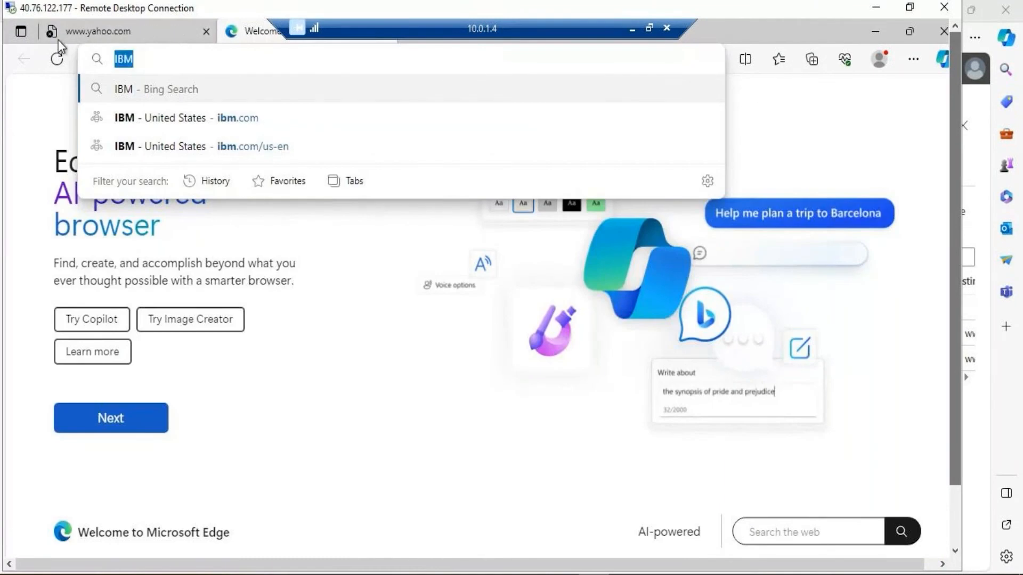
left_click(110, 40)
left_click_drag(204, 59, 174, 60)
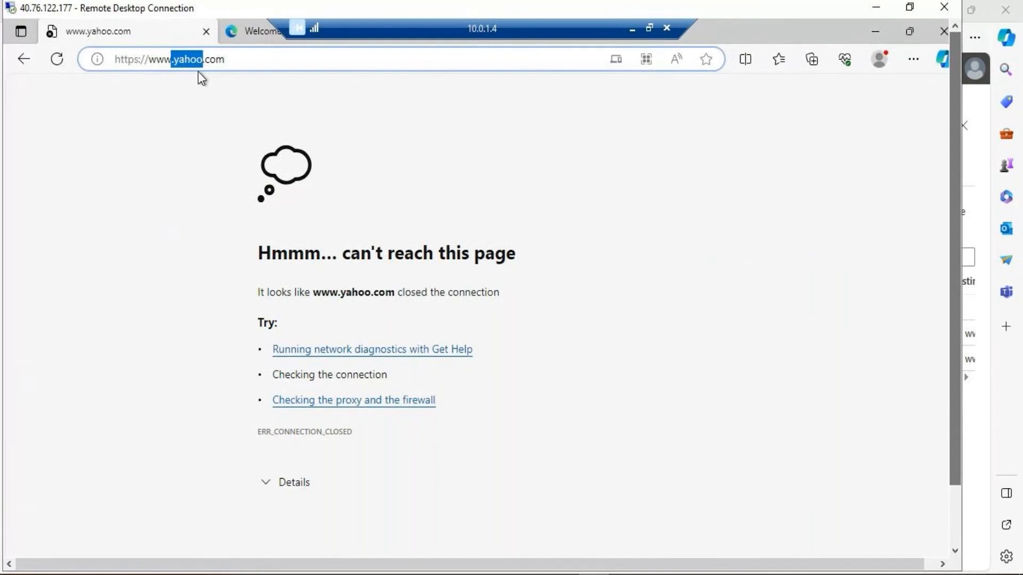
type(".GOOGLE.")
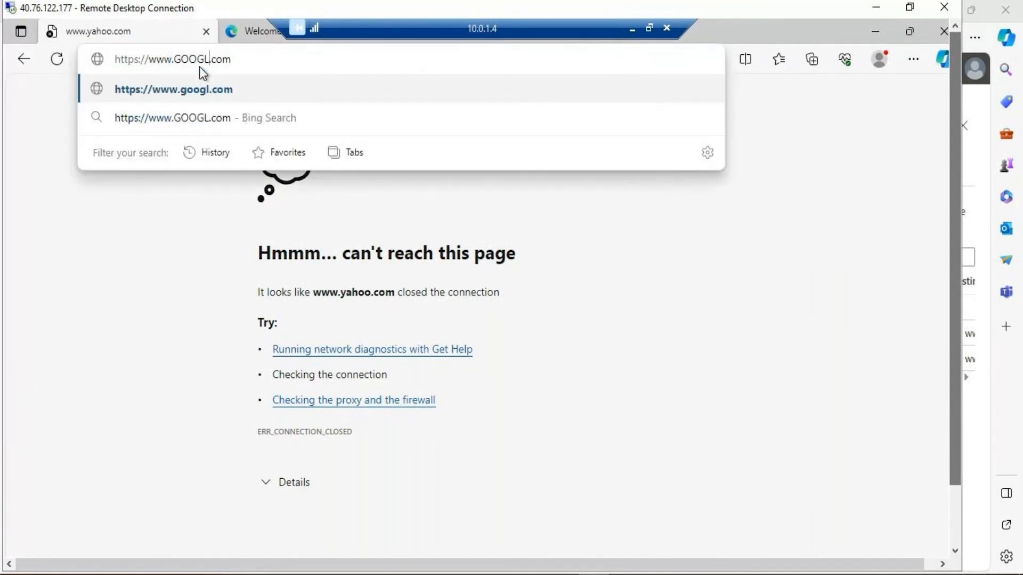
key("Return")
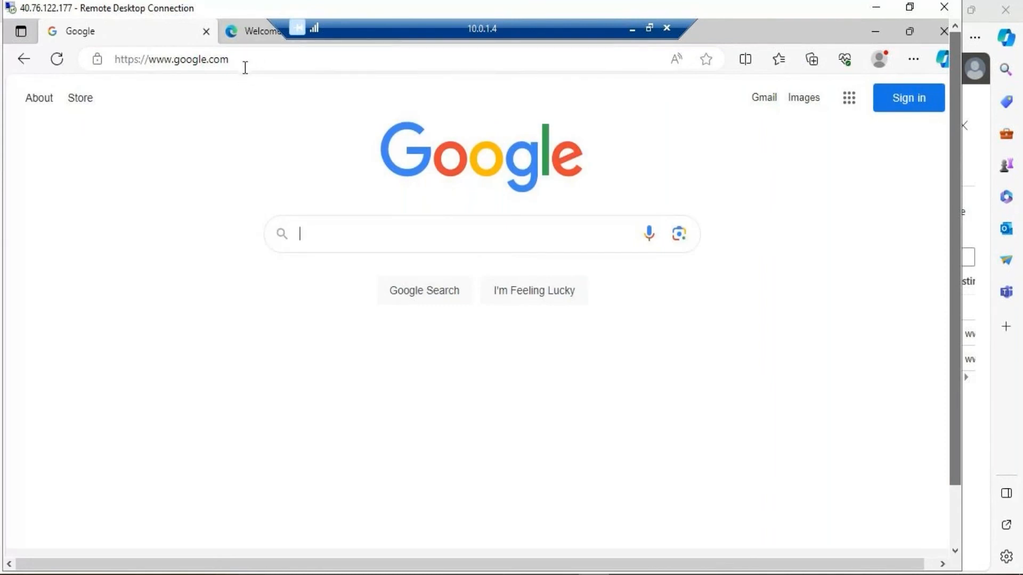
left_click(206, 58)
left_click(205, 59)
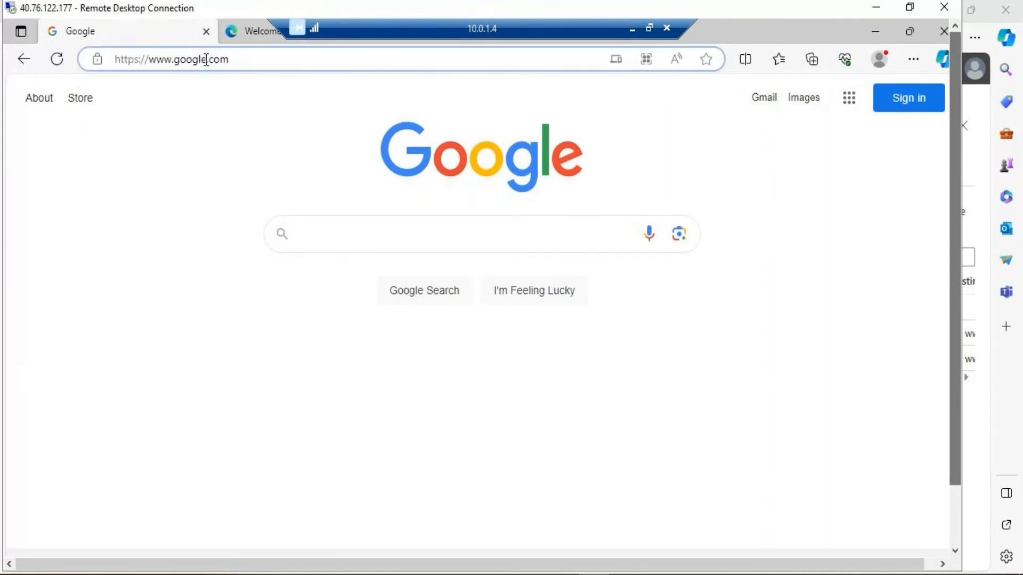
left_click_drag(206, 59, 178, 59)
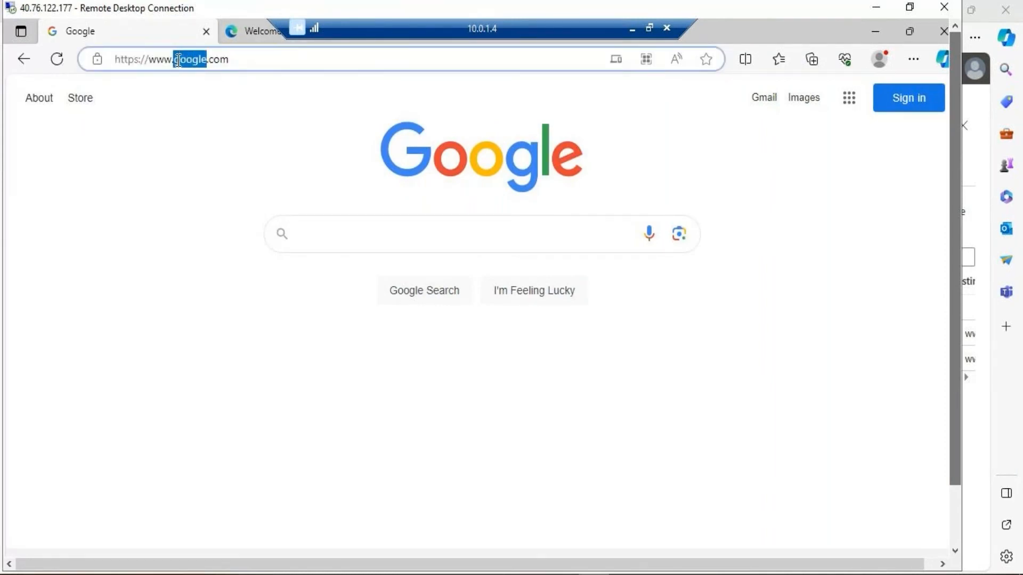
type("IBM")
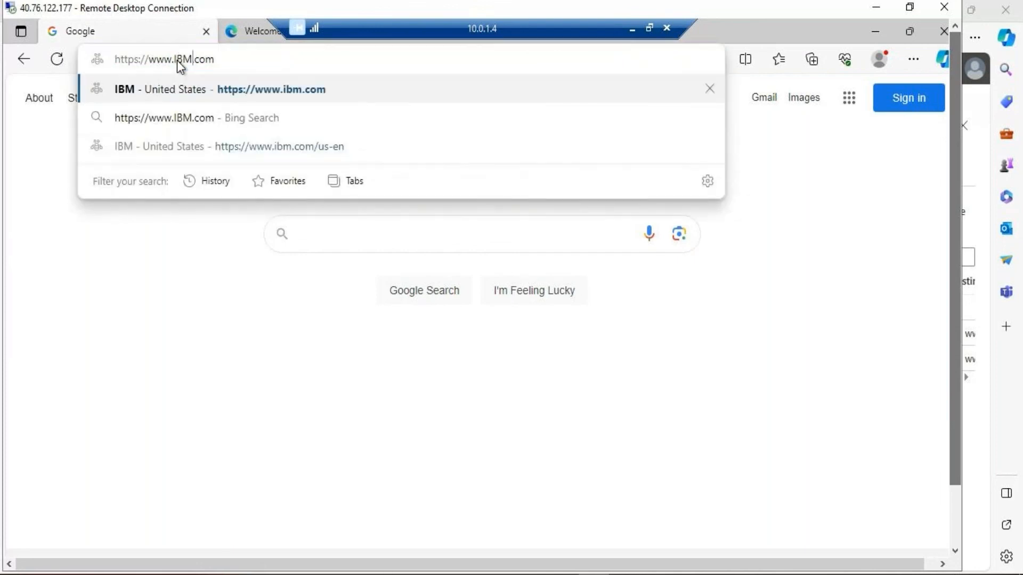
key("Return")
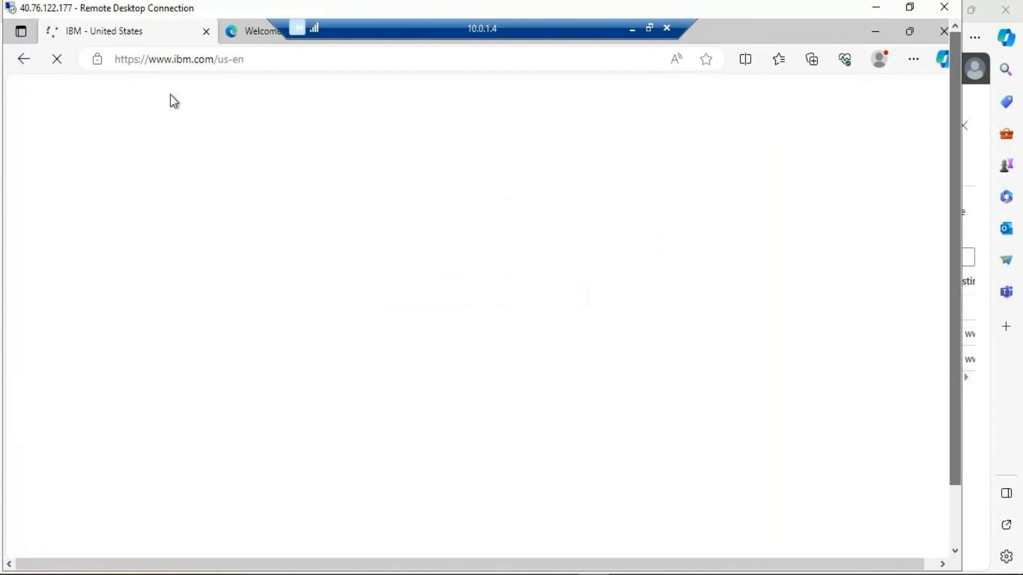
double_click(173, 59)
left_click(206, 60)
left_click_drag(174, 59, 115, 54)
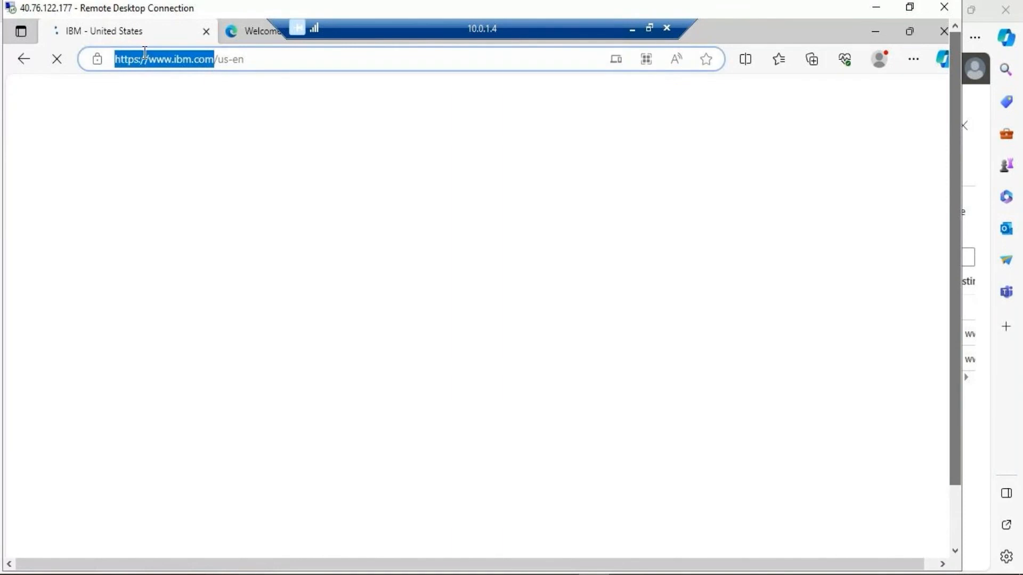
left_click(258, 41)
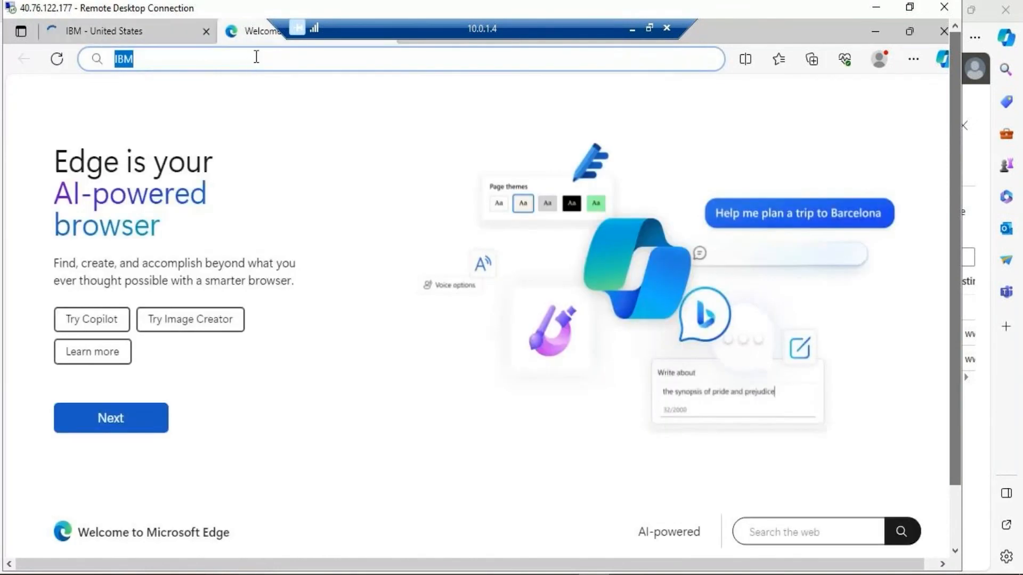
left_click(223, 57)
key("ctrl+a")
key("BackSpace")
type("https://www.ibm.com/")
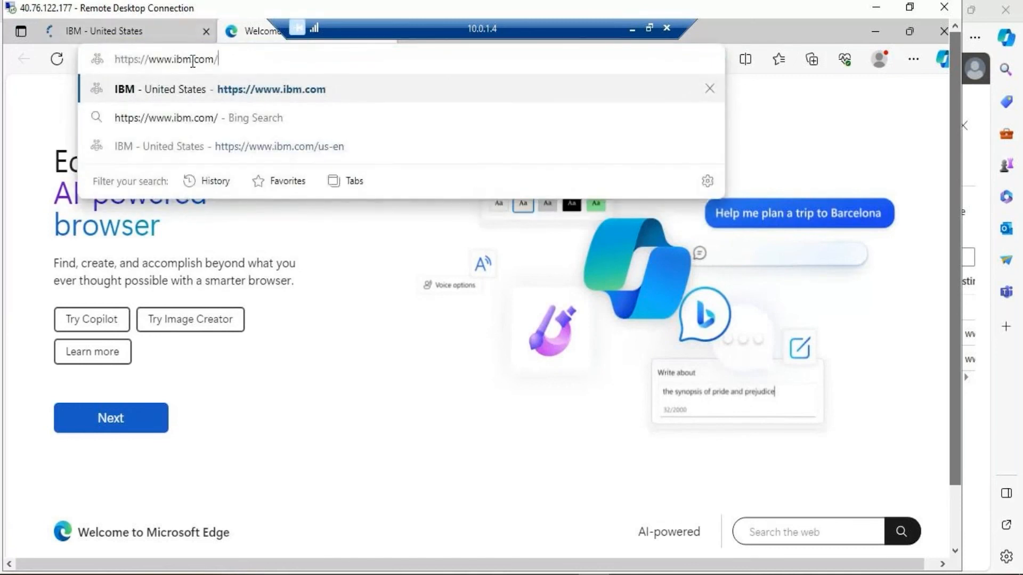
double_click(181, 59)
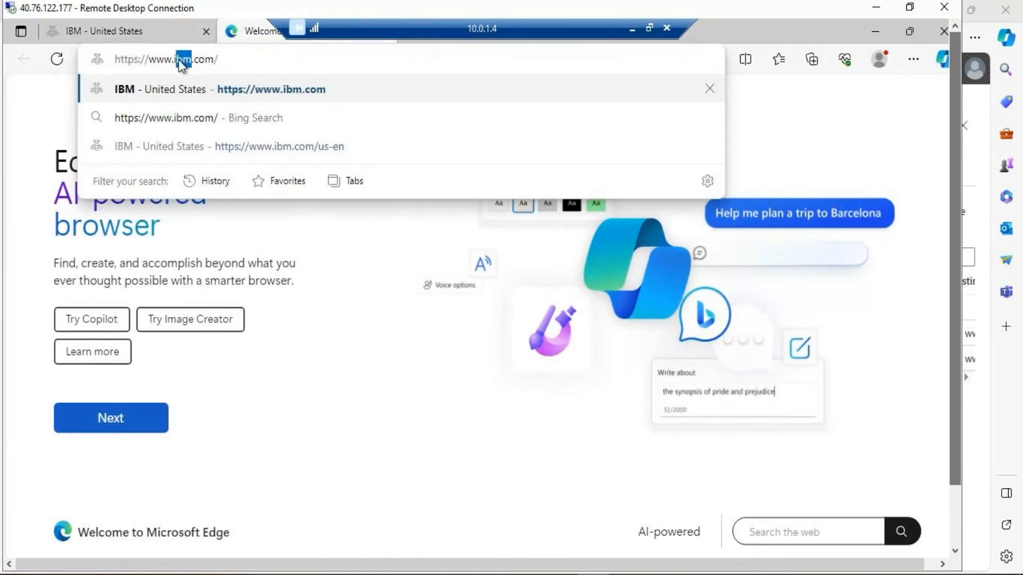
key("BackSpace")
type("FACE")
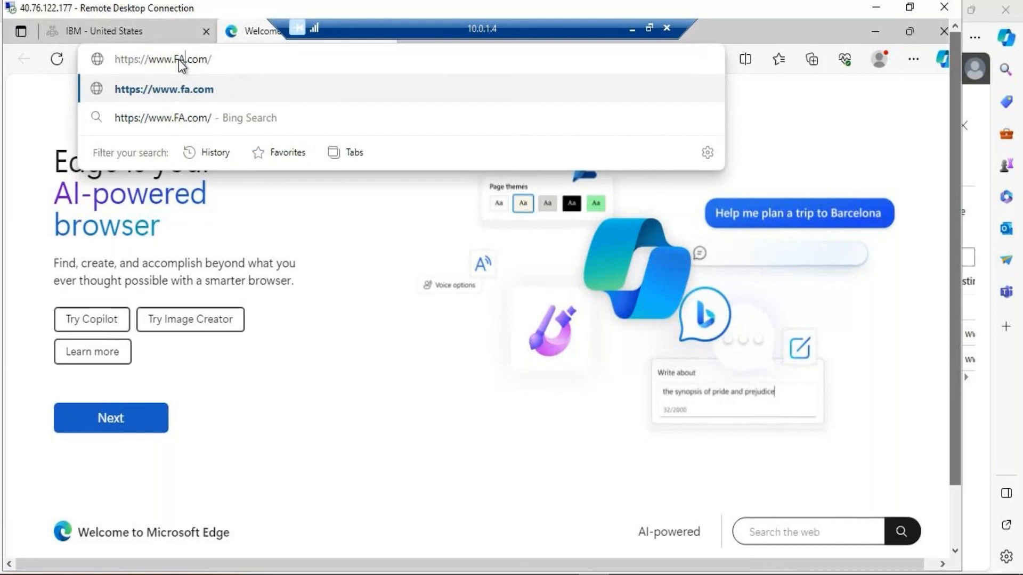
type("BOOK")
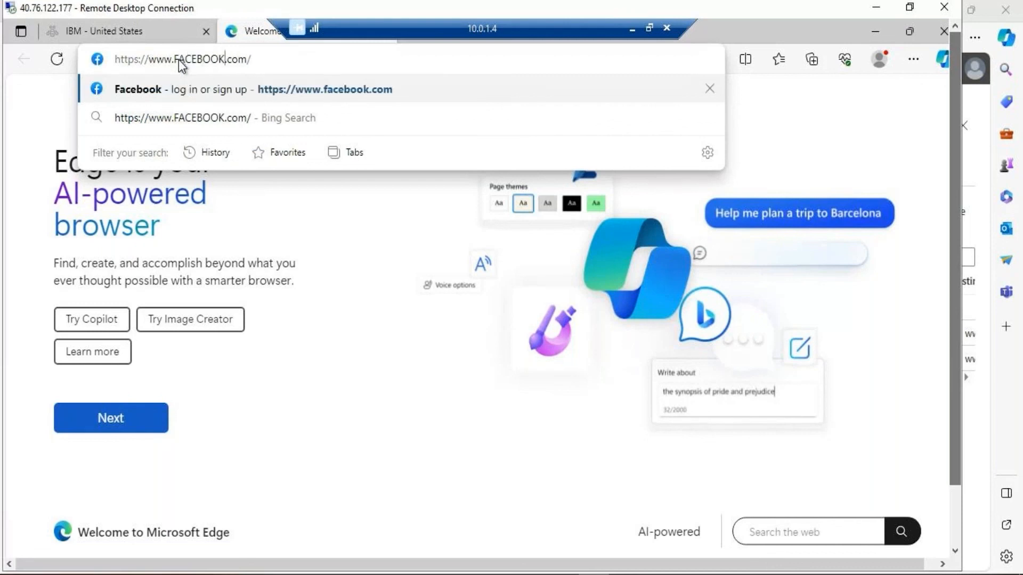
key("Return")
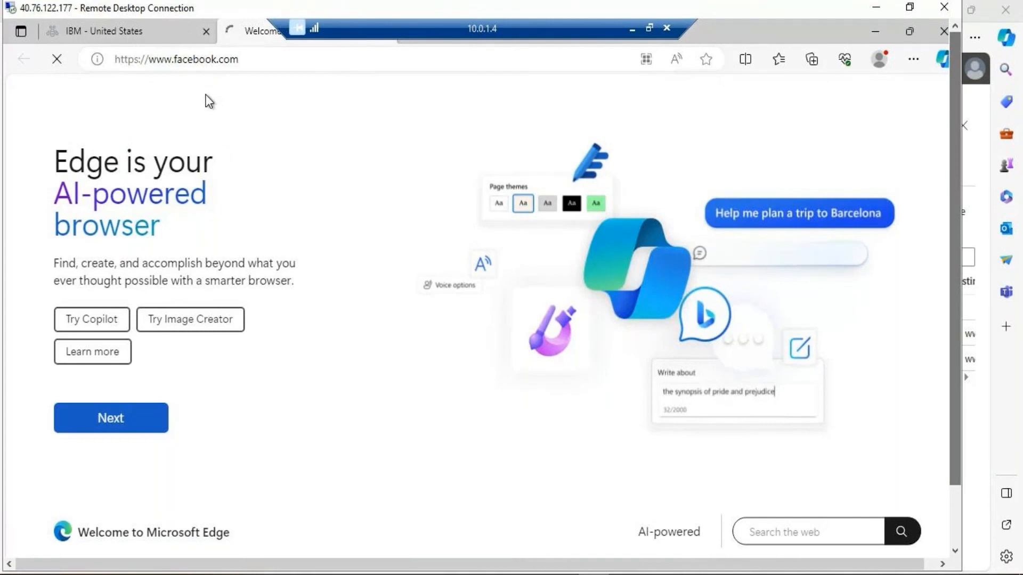
Check the IBM and Facebook tabs, and minimize the Remote Desktop session to return to the AZ-FW01-POLICY application rules
left_click(152, 40)
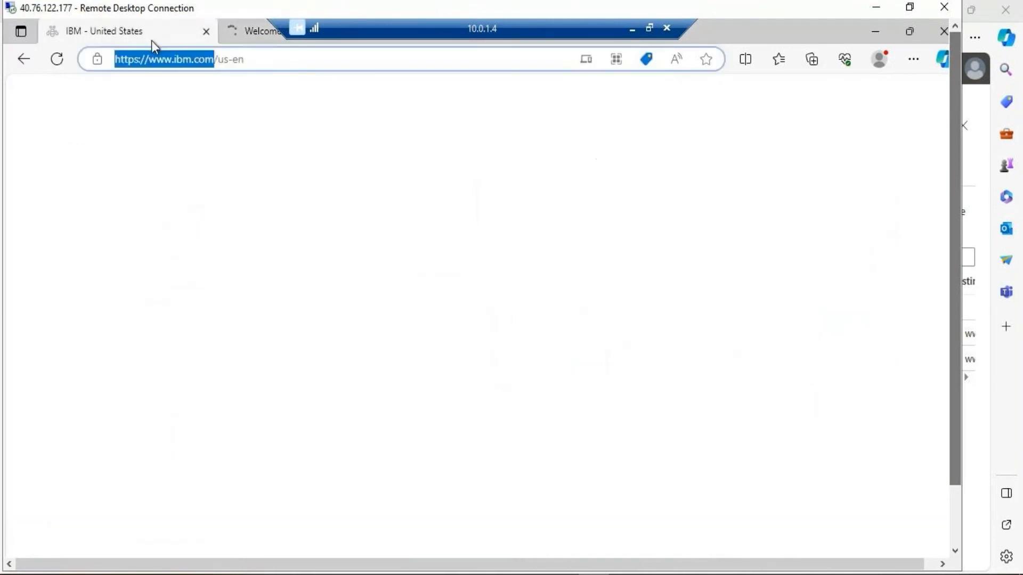
left_click(259, 42)
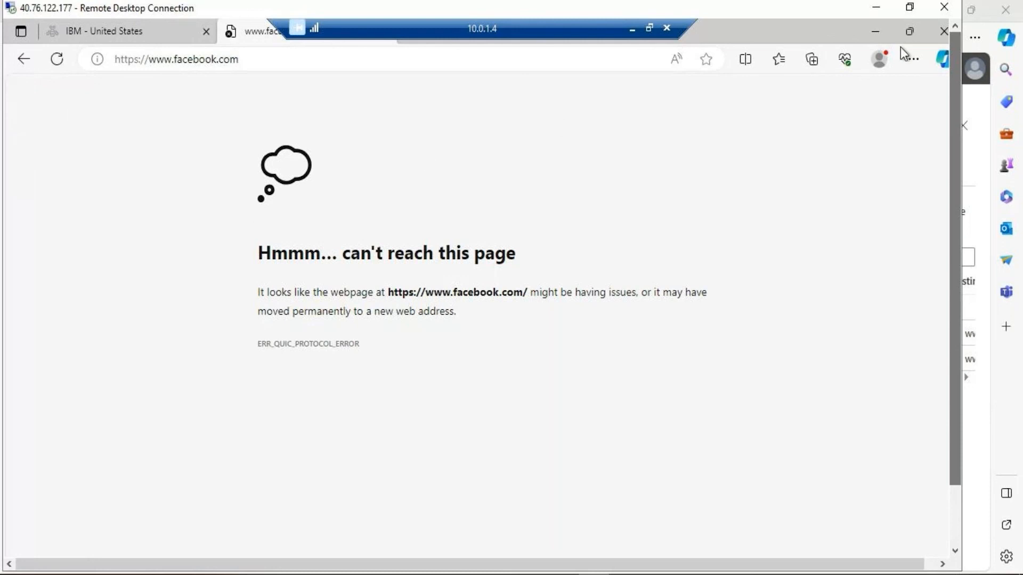
left_click(880, 10)
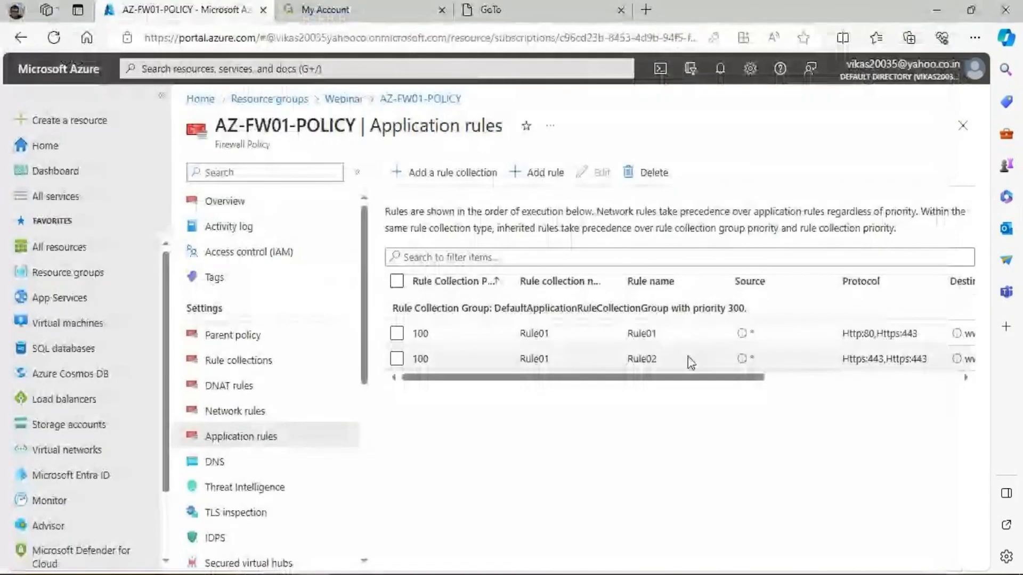